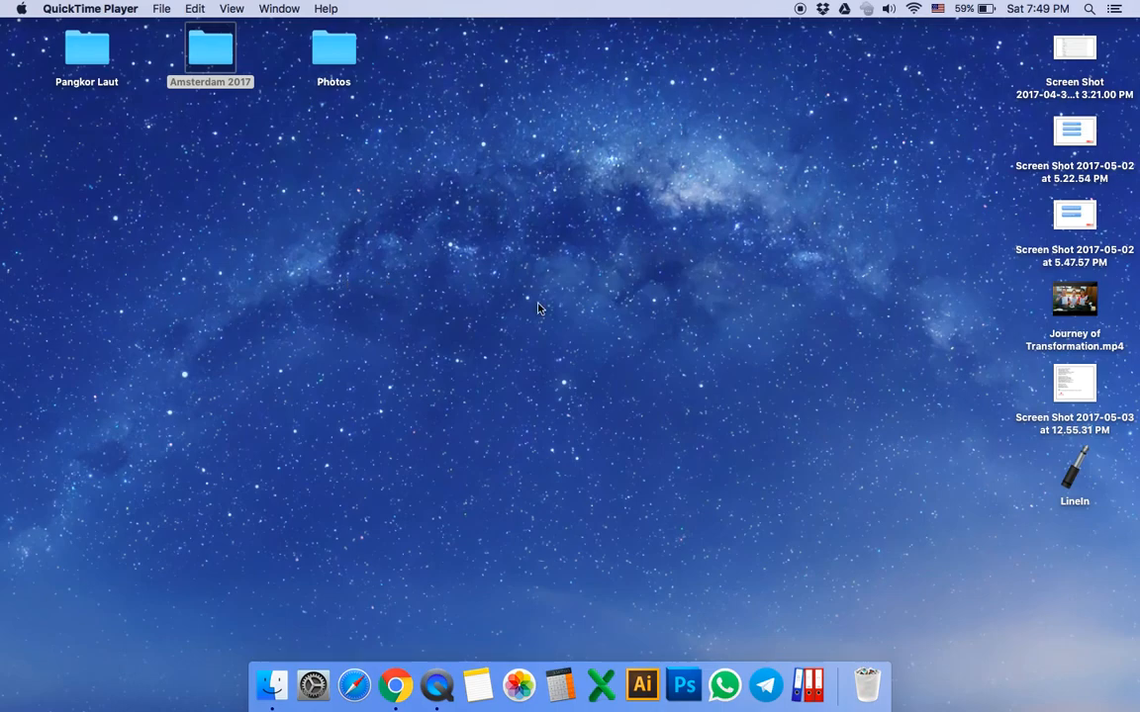
Switch to iMovie and return from the open project to the overview of all projects
{"action": "key", "text": "F4"}
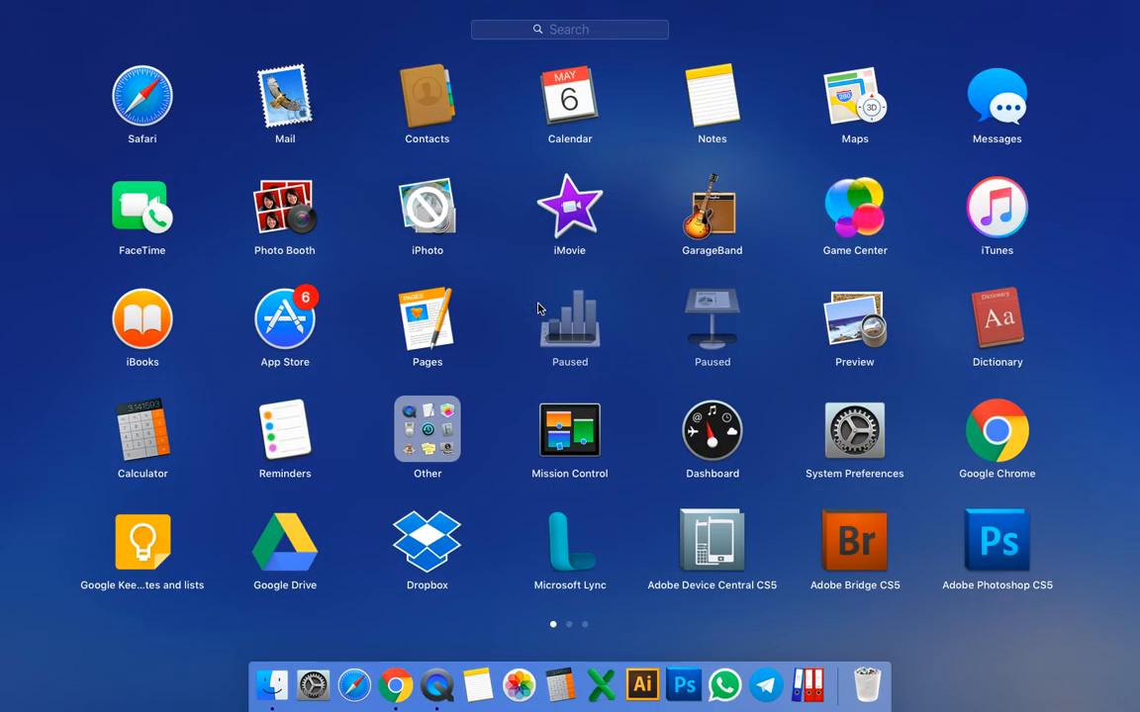
{"action": "left_click", "coordinate": [571, 205]}
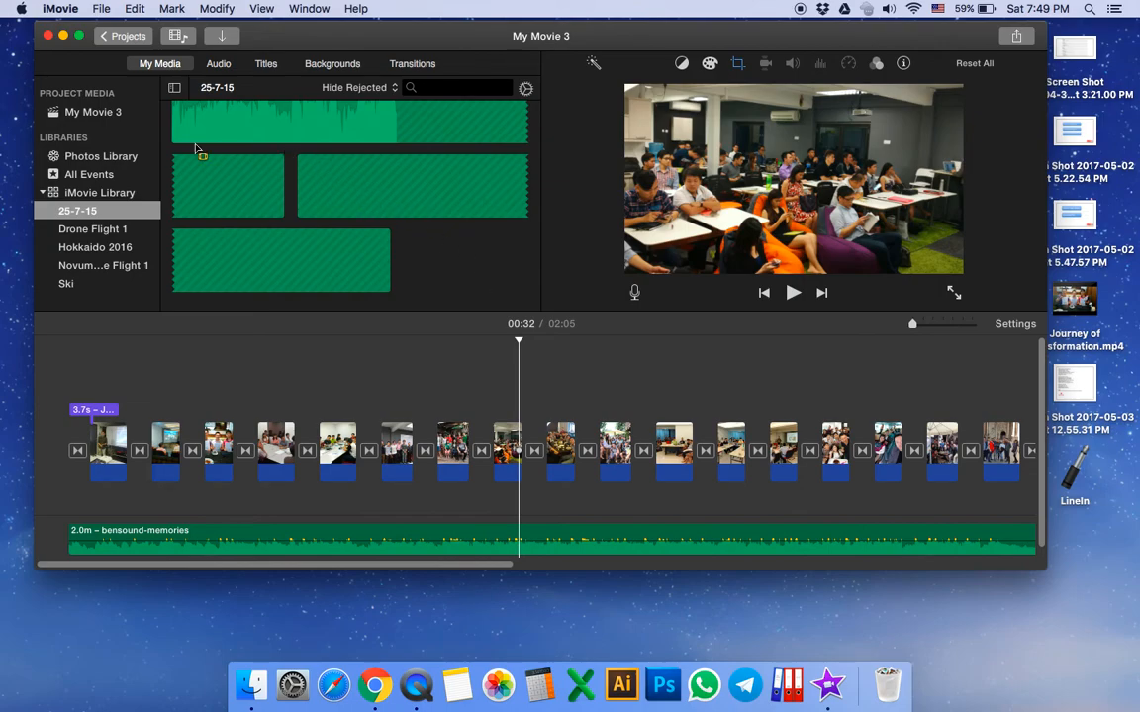
{"action": "left_click", "coordinate": [126, 39]}
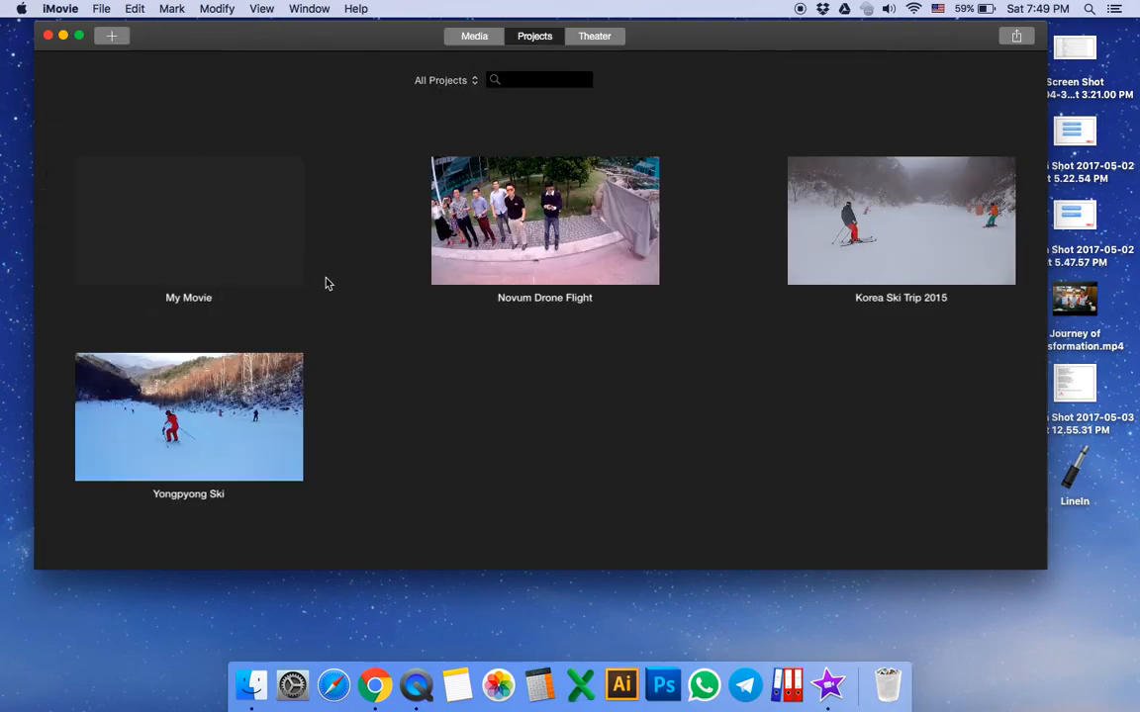
{"action": "scroll", "coordinate": [415, 281], "scroll_direction": "down", "scroll_amount": 10}
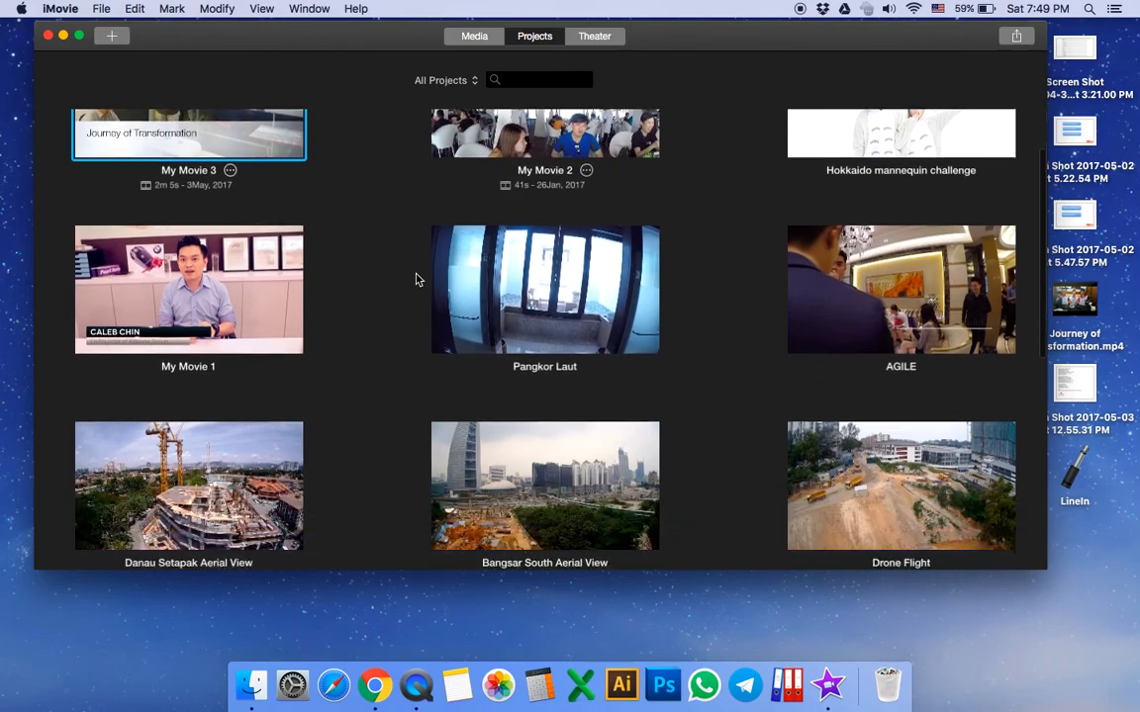
{"action": "scroll", "coordinate": [417, 279], "scroll_direction": "down", "scroll_amount": 3}
{"action": "scroll", "coordinate": [417, 279], "scroll_direction": "up", "scroll_amount": 10}
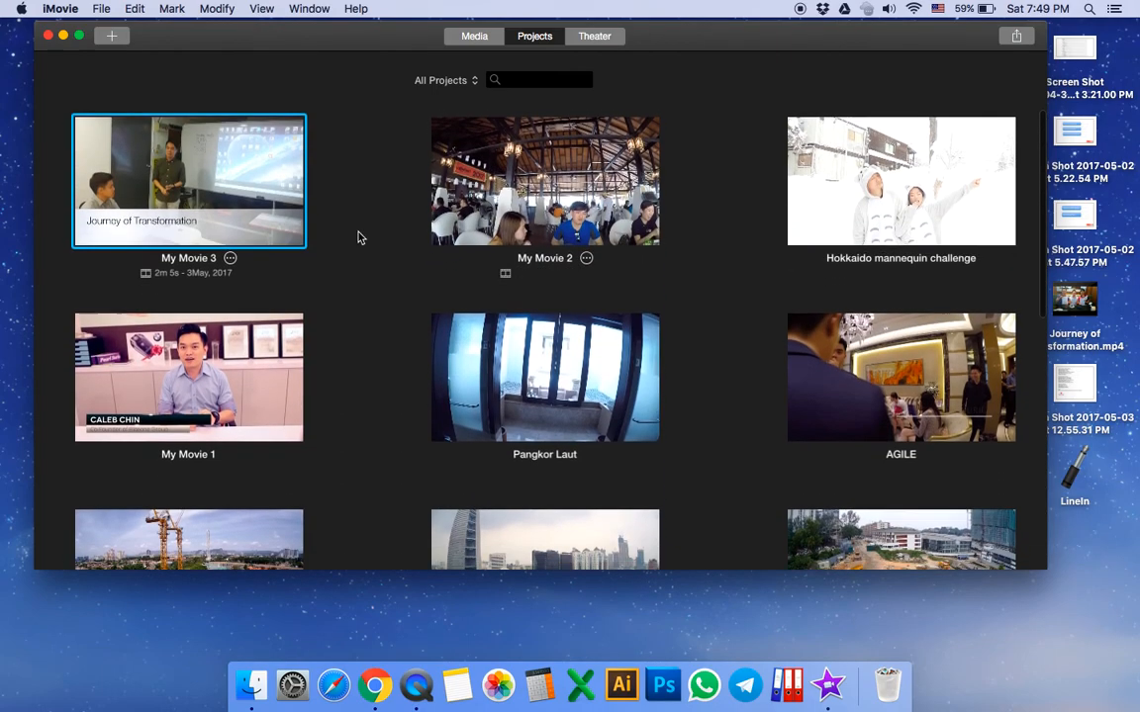
Start a new movie project using the No Theme option
{"action": "left_click", "coordinate": [101, 9]}
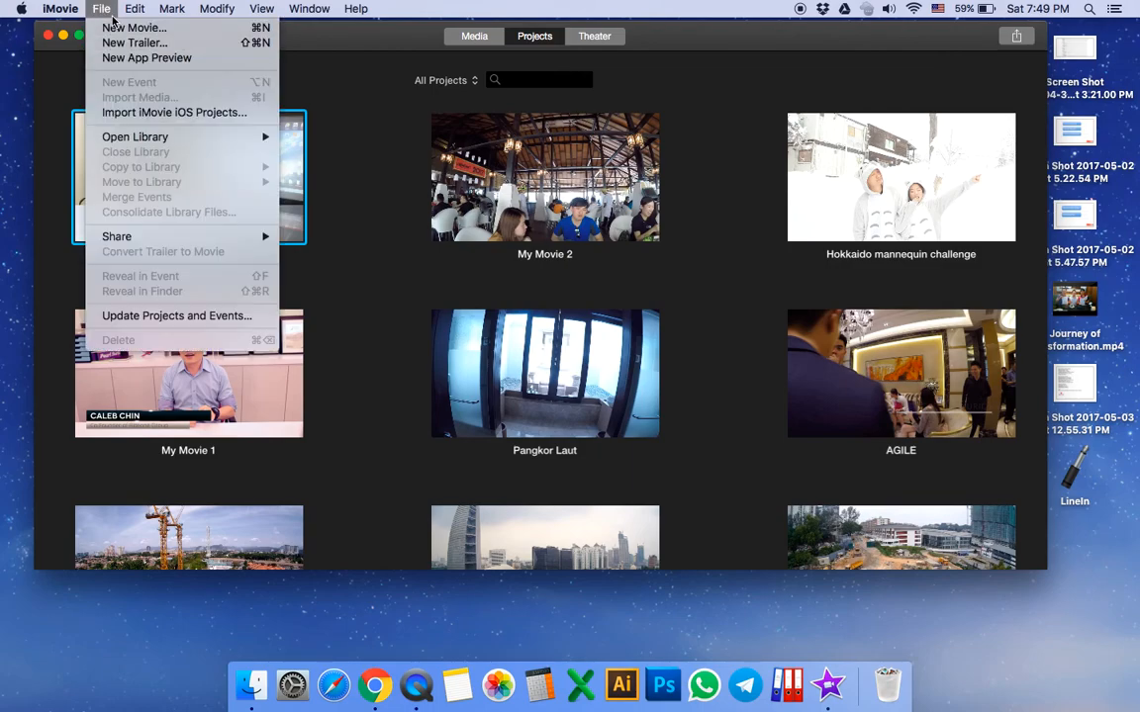
{"action": "left_click", "coordinate": [103, 9]}
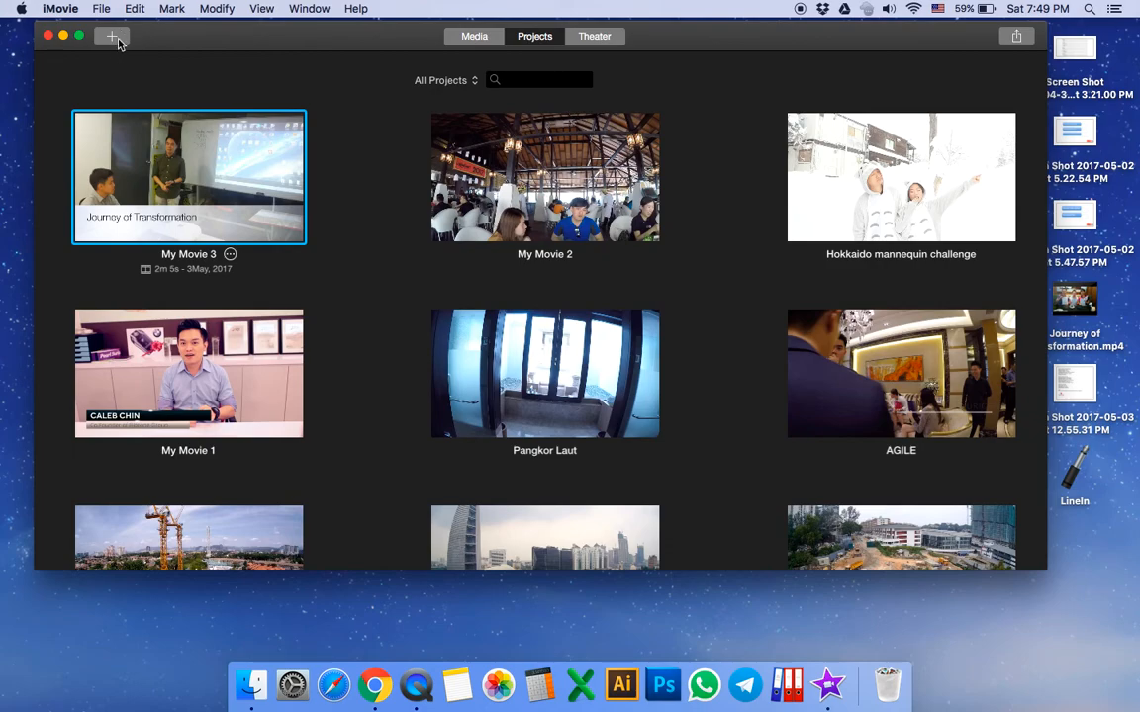
{"action": "left_click", "coordinate": [113, 39]}
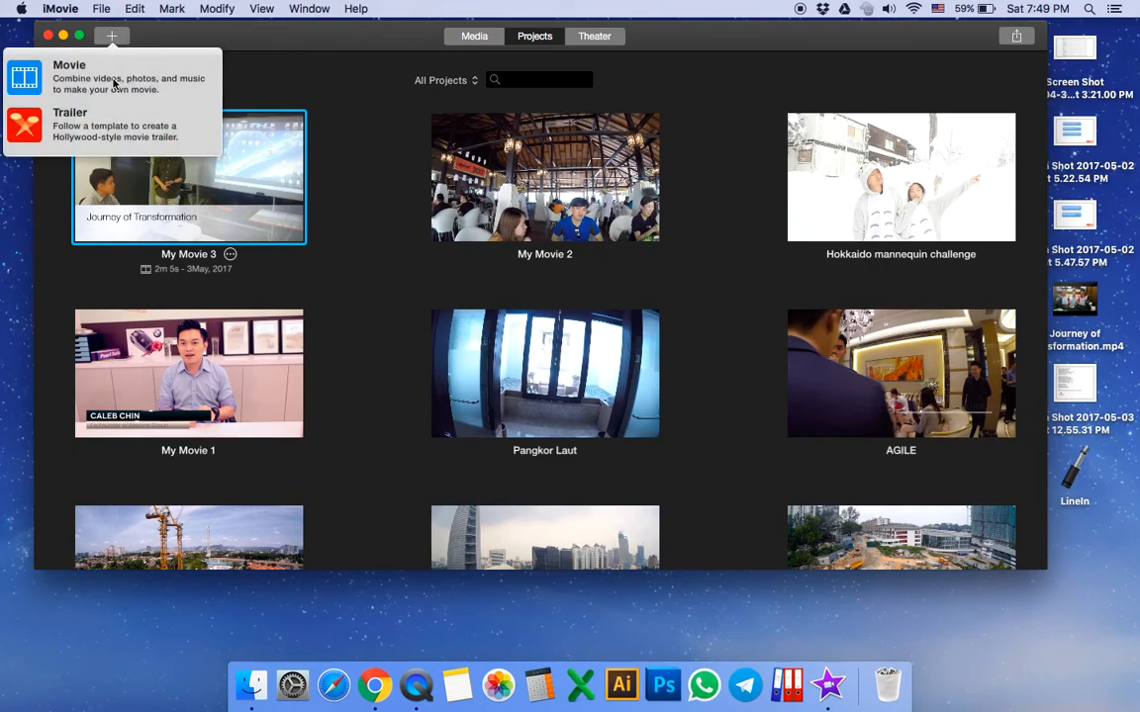
{"action": "left_click", "coordinate": [114, 84]}
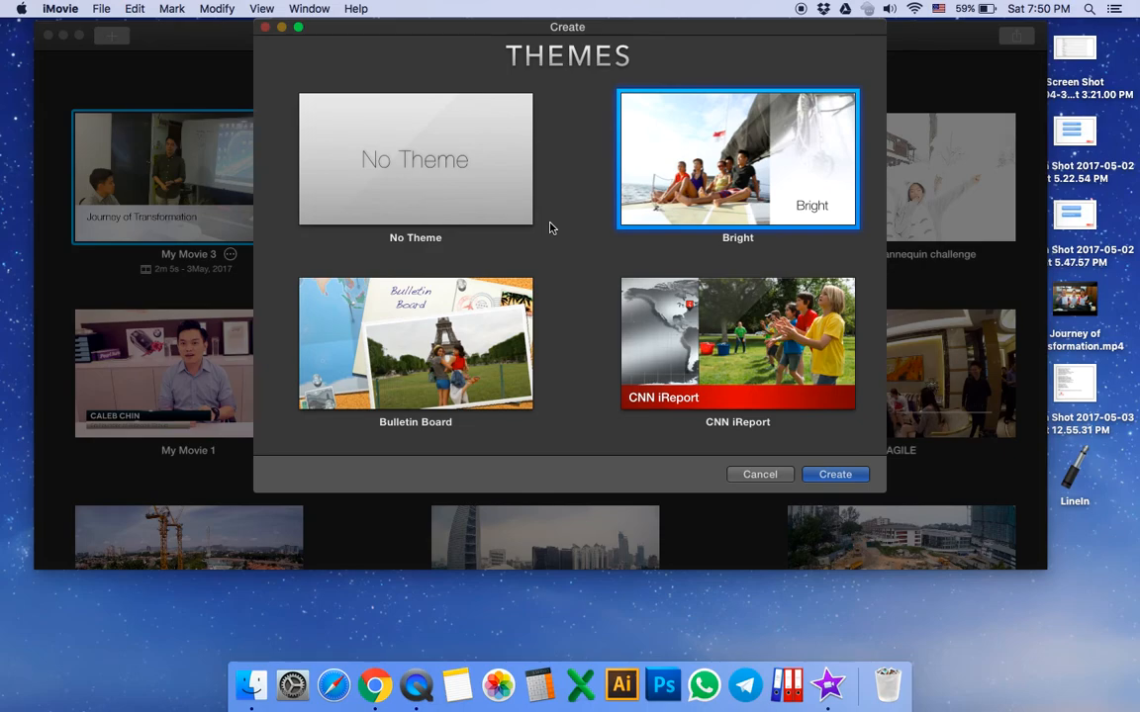
{"action": "double_click", "coordinate": [392, 164]}
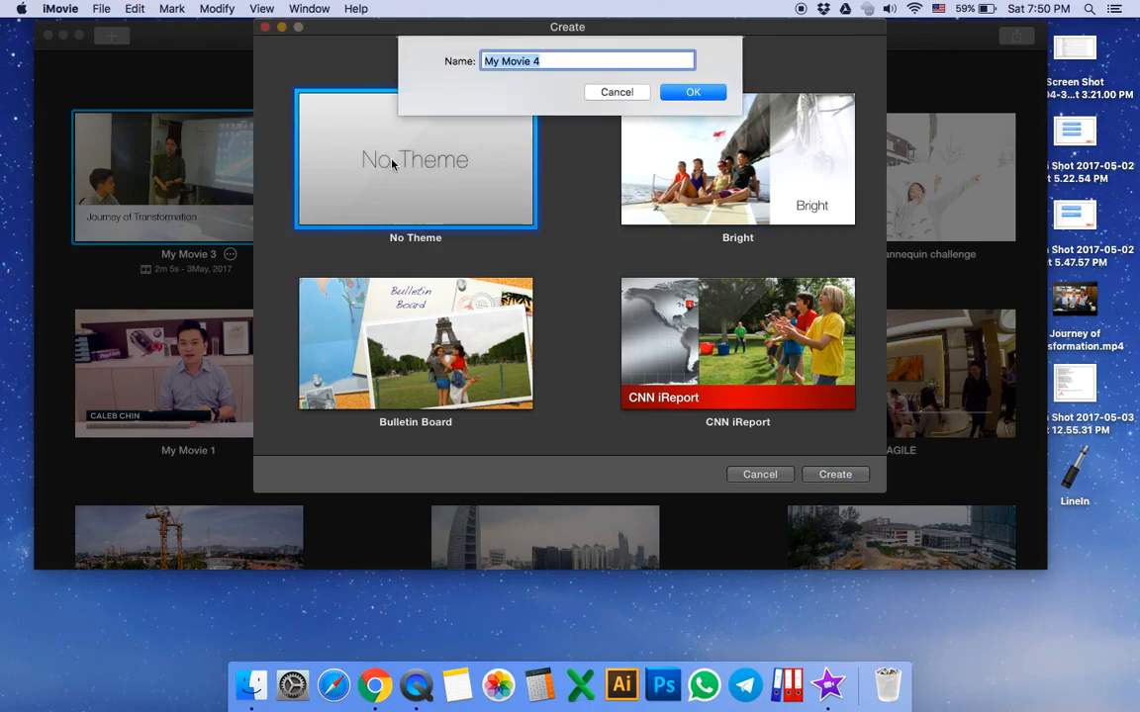
Name the new project My Movie Number 1 and confirm its creation
{"action": "type", "text": "Movie"}
{"action": "key", "text": "BackSpace"}
{"action": "key", "text": "BackSpace"}
{"action": "key", "text": "BackSpace"}
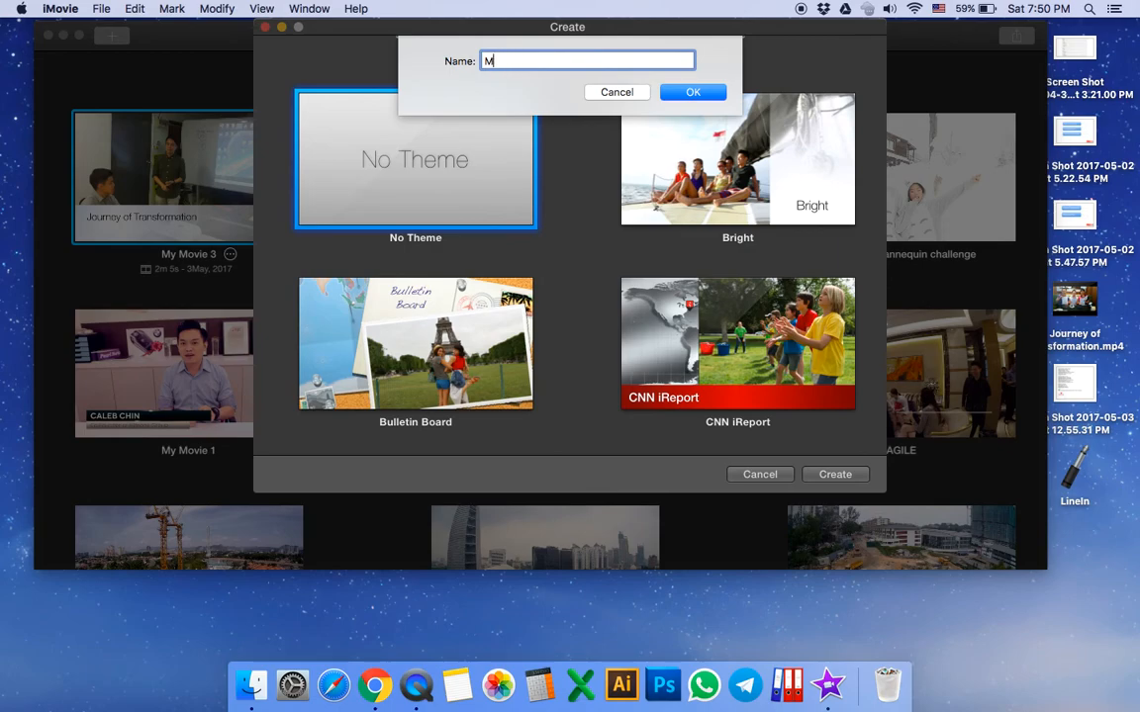
{"action": "type", "text": "ovie Number 1"}
{"action": "left_click", "coordinate": [690, 91]}
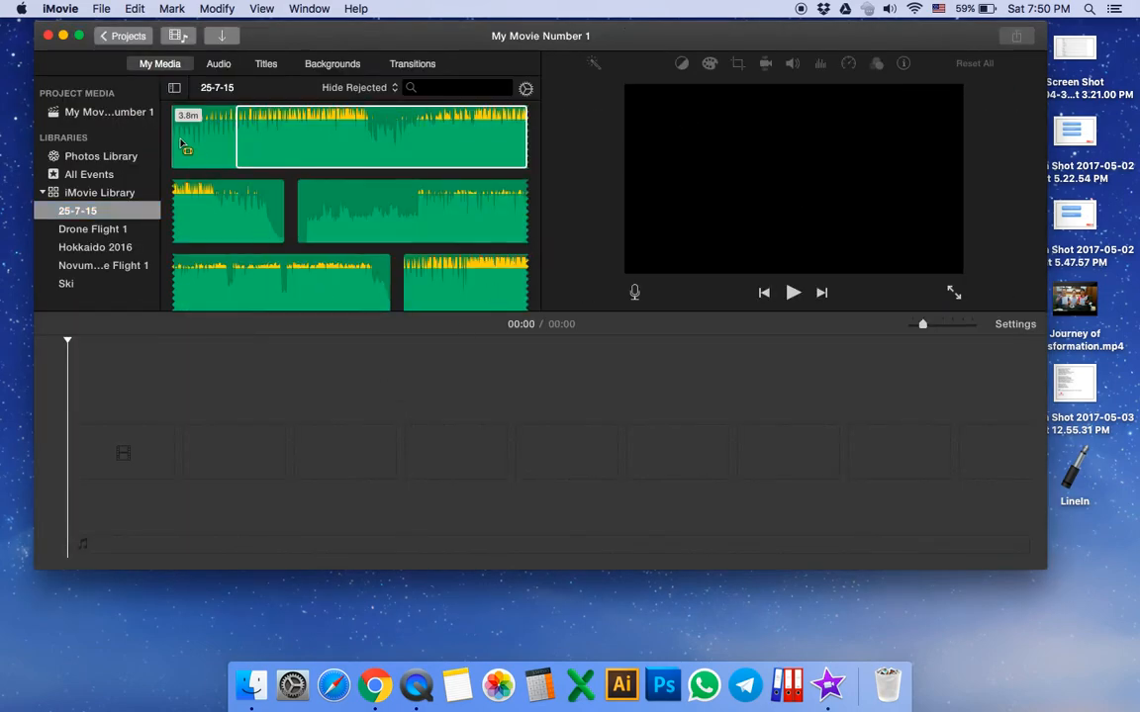
Enlarge the project window to full screen and look through the clips in the 25-7-15 event
{"action": "left_click", "coordinate": [79, 35]}
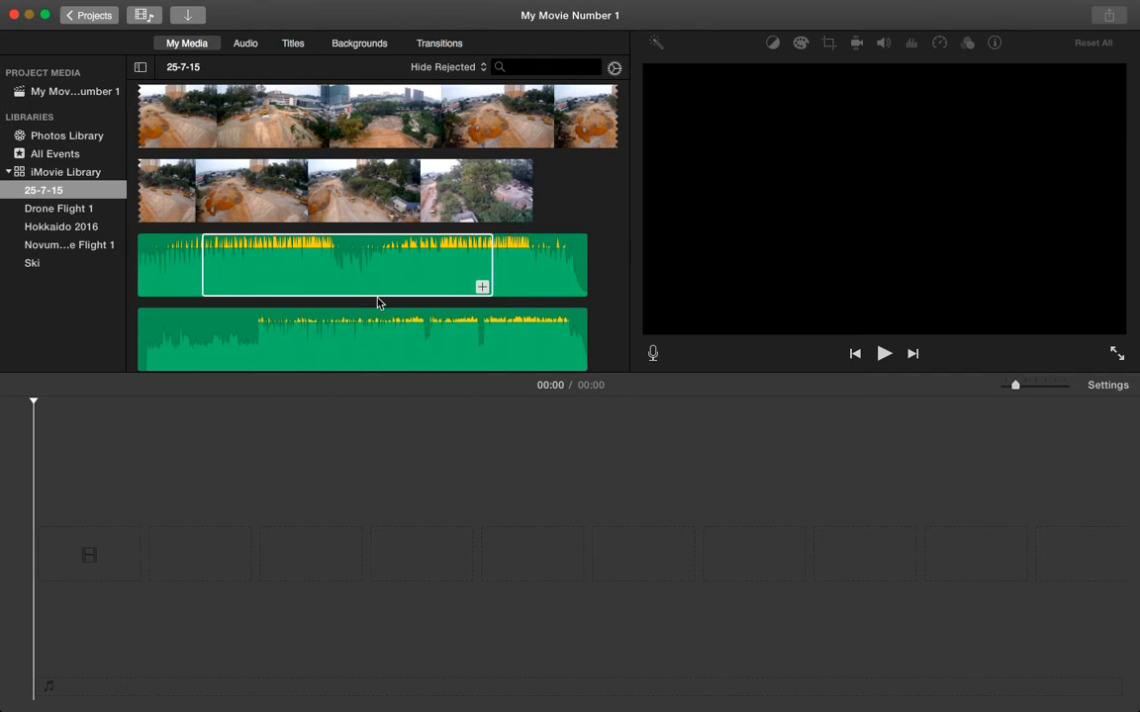
{"action": "left_click", "coordinate": [306, 282]}
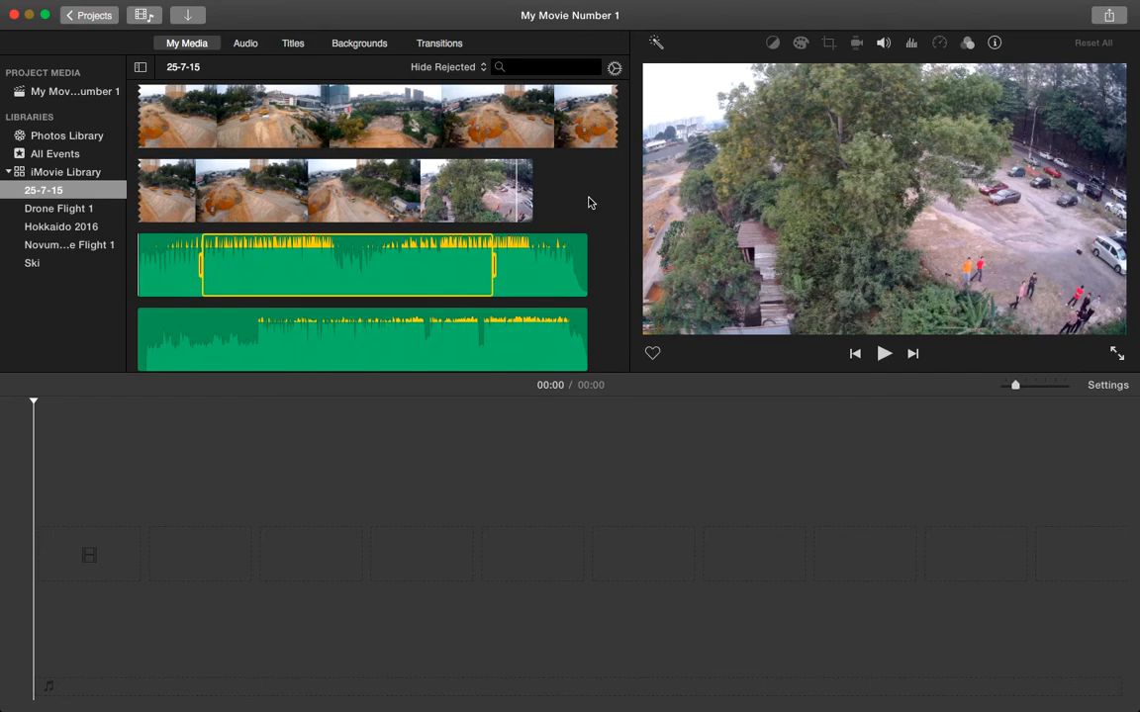
{"action": "scroll", "coordinate": [554, 196], "scroll_direction": "down", "scroll_amount": 15}
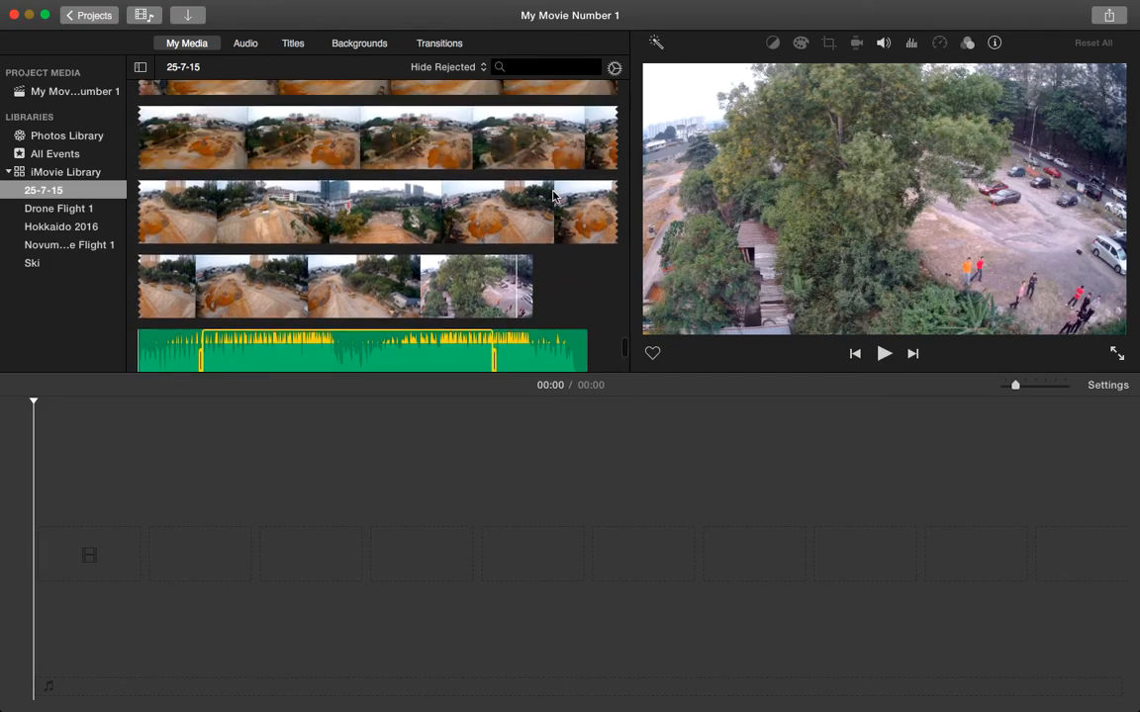
{"action": "scroll", "coordinate": [554, 196], "scroll_direction": "down", "scroll_amount": 15}
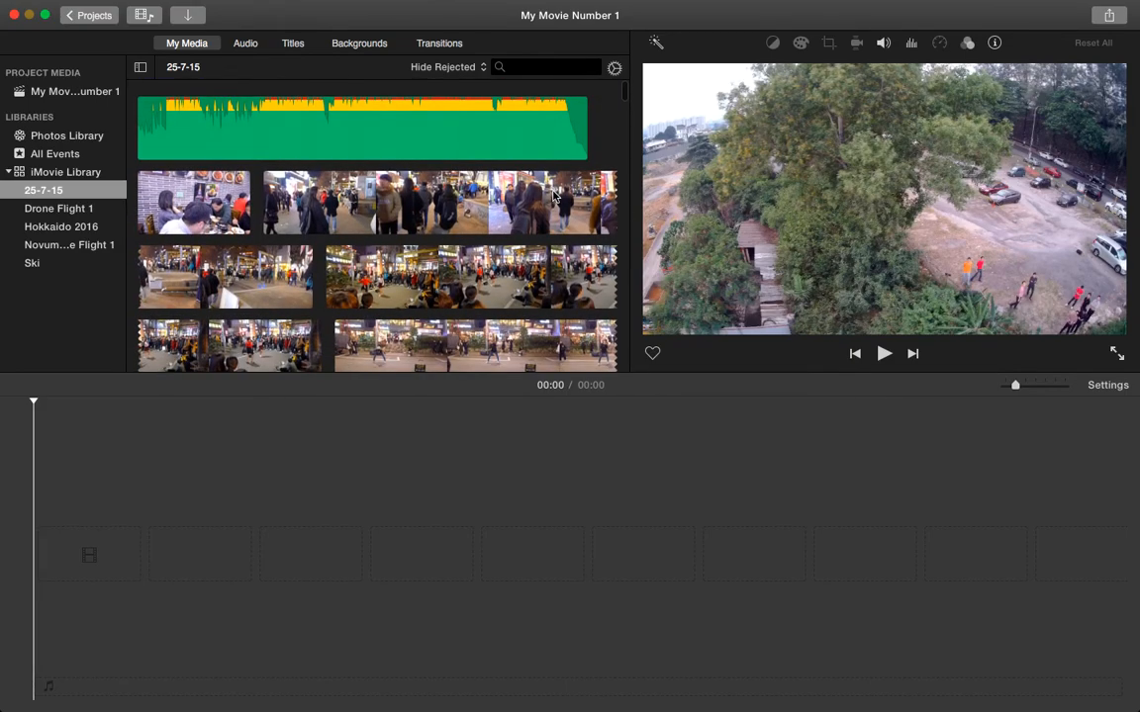
Open the media import and expand the Documents folder inside the user's home folder on Macintosh HD
{"action": "left_click", "coordinate": [191, 20]}
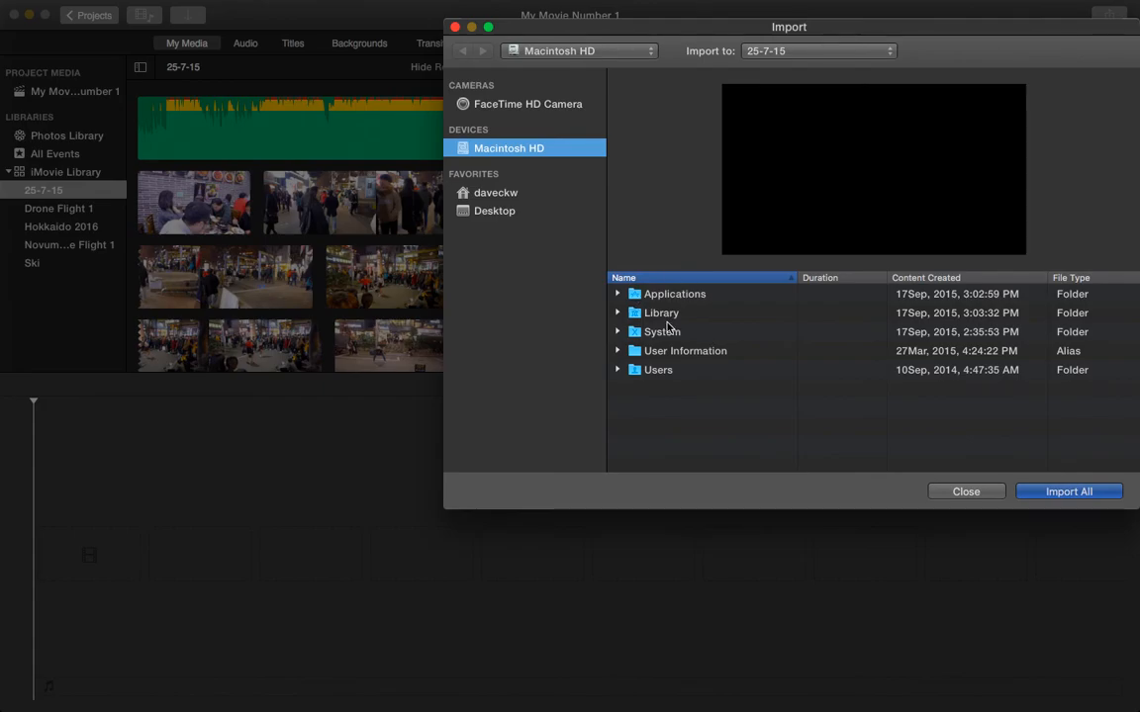
{"action": "left_click", "coordinate": [618, 370]}
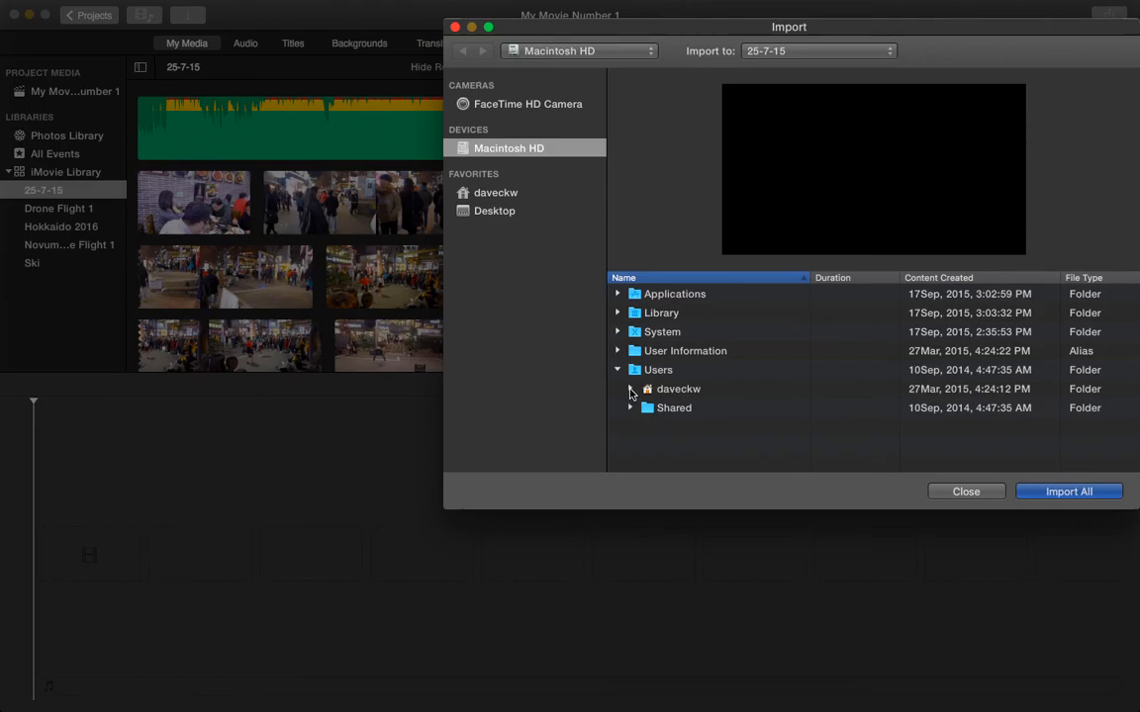
{"action": "left_click", "coordinate": [631, 393]}
{"action": "scroll", "coordinate": [697, 400], "scroll_direction": "down", "scroll_amount": 5}
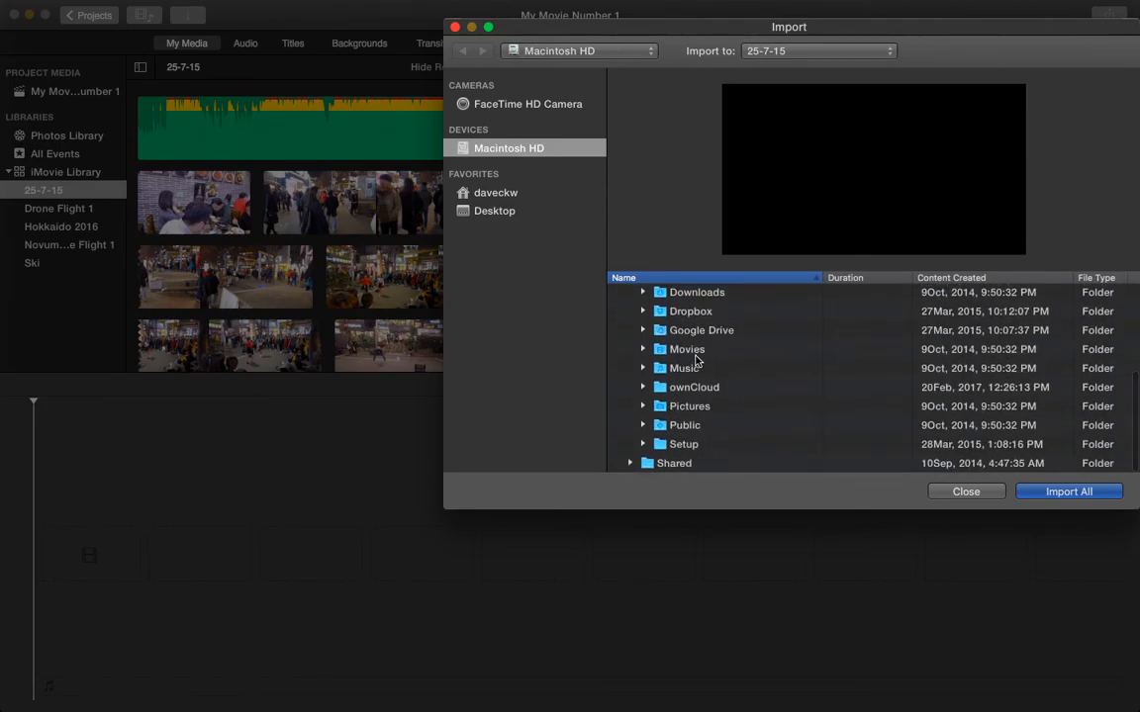
{"action": "scroll", "coordinate": [701, 406], "scroll_direction": "up", "scroll_amount": 2}
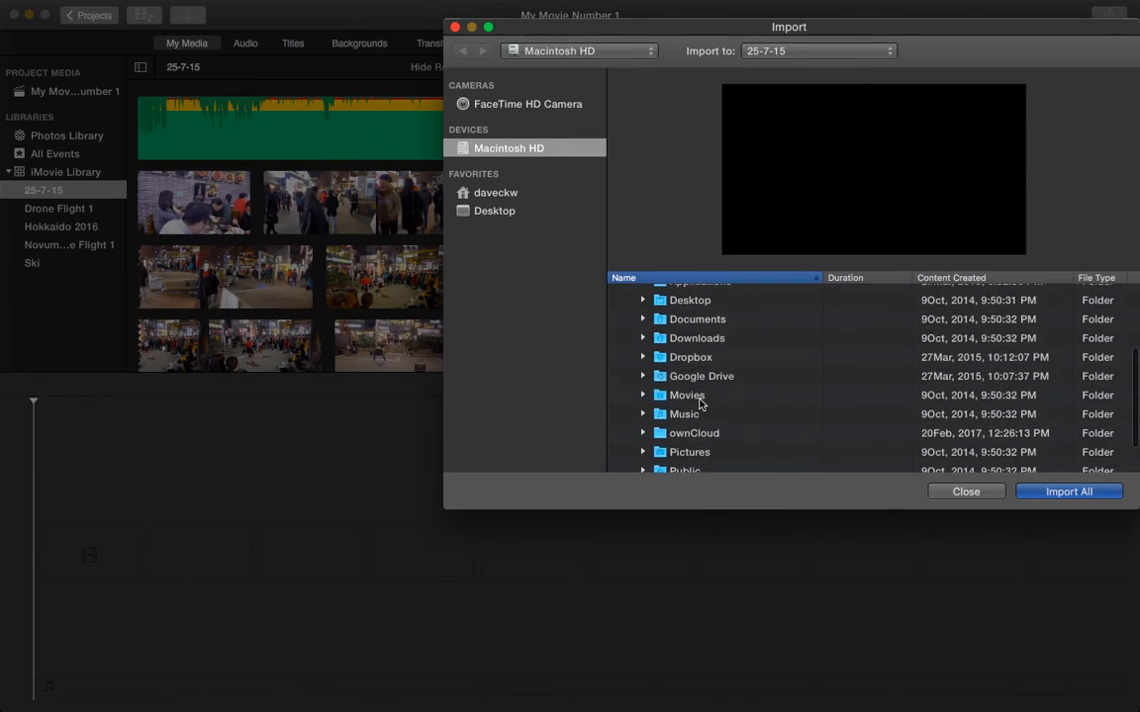
{"action": "left_click", "coordinate": [643, 318]}
Expand the Photos folder within Documents and its Hokkaido 2016 subfolder
{"action": "scroll", "coordinate": [722, 393], "scroll_direction": "down", "scroll_amount": 2}
{"action": "scroll", "coordinate": [721, 393], "scroll_direction": "down", "scroll_amount": 5}
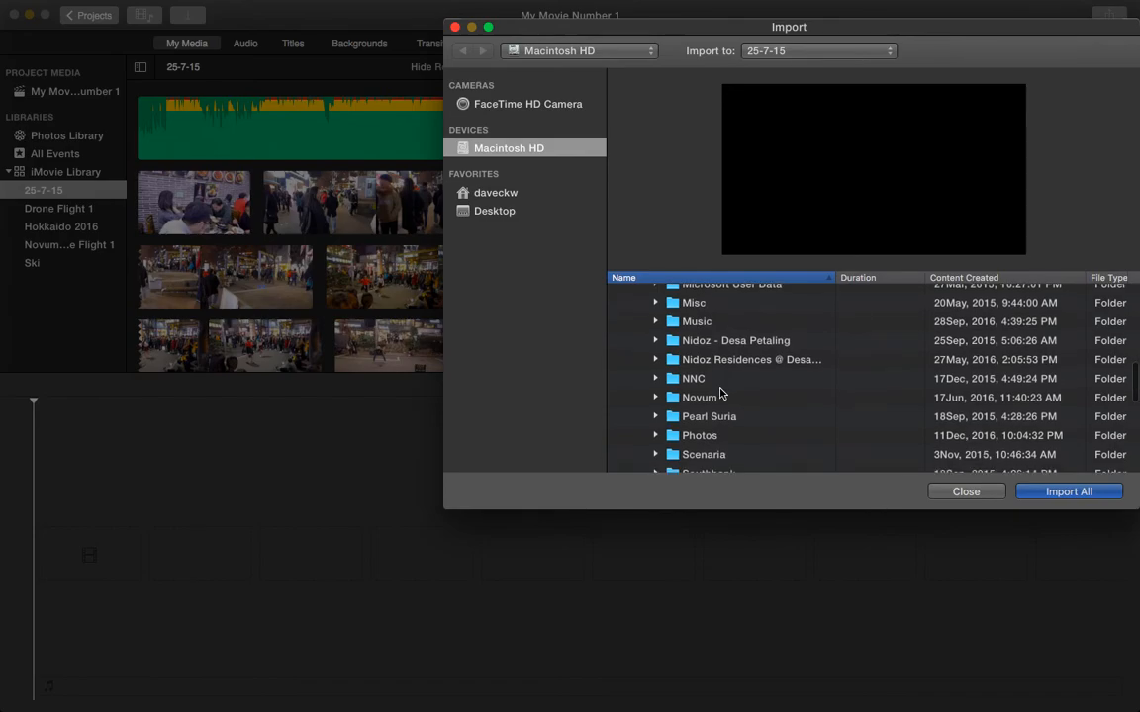
{"action": "scroll", "coordinate": [721, 393], "scroll_direction": "down", "scroll_amount": 1}
{"action": "left_click", "coordinate": [661, 413]}
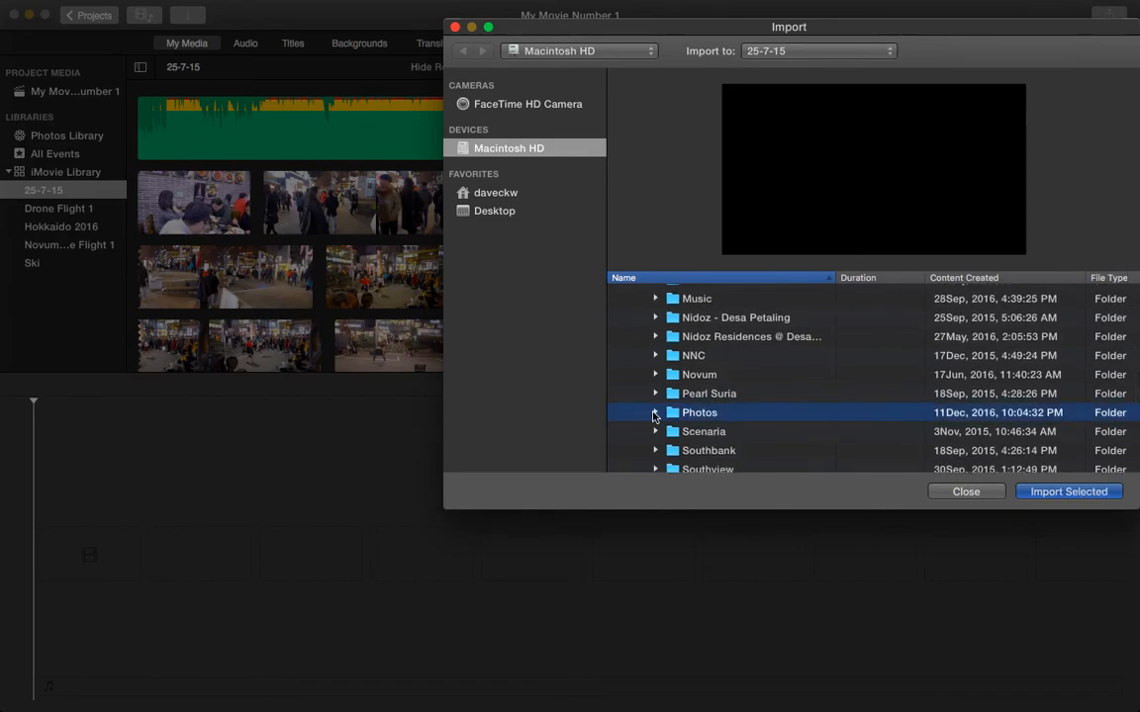
{"action": "left_click", "coordinate": [654, 414]}
{"action": "scroll", "coordinate": [770, 424], "scroll_direction": "down", "scroll_amount": 2}
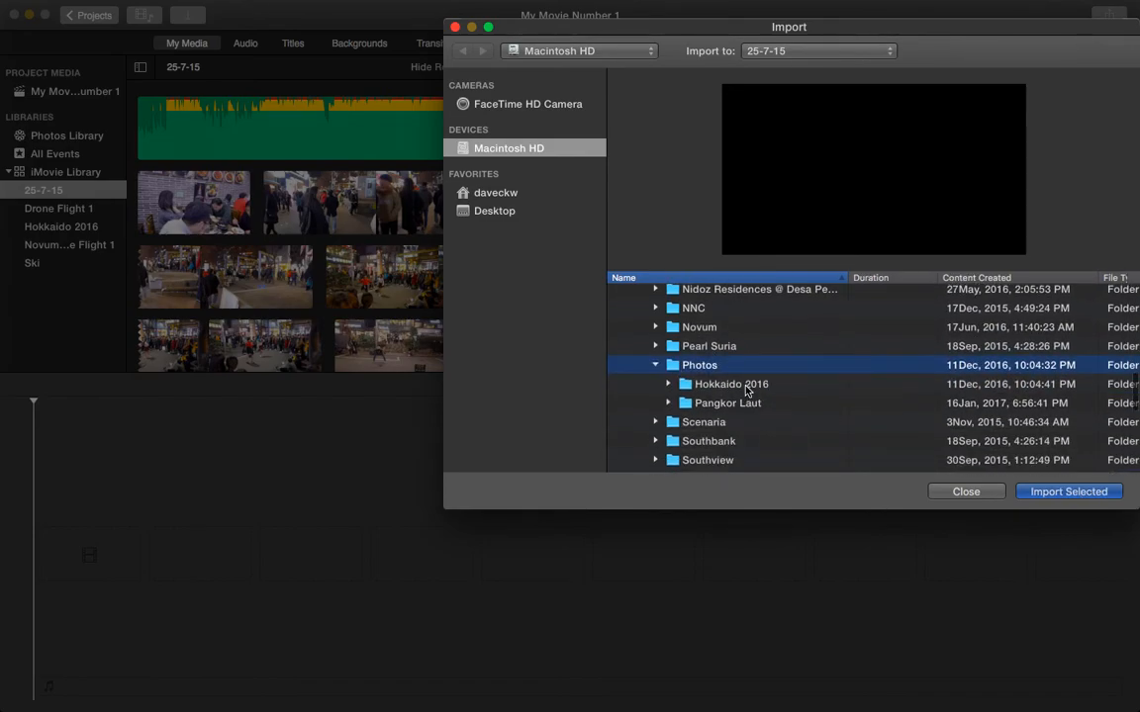
{"action": "left_click", "coordinate": [746, 390]}
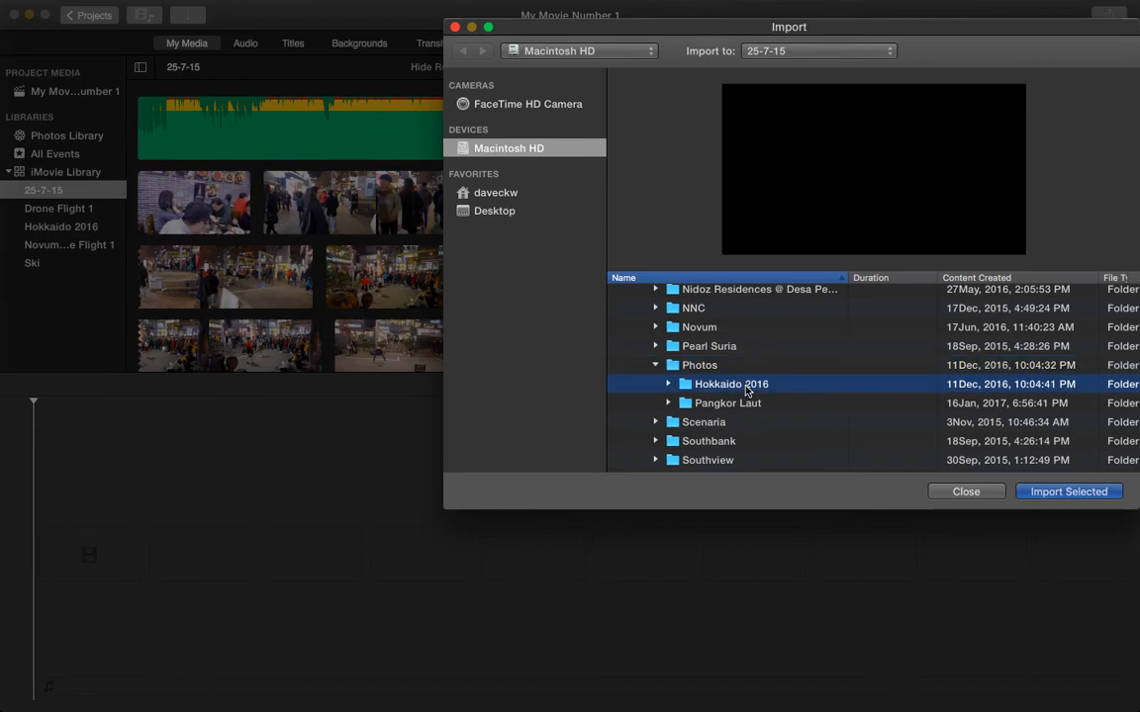
{"action": "left_click", "coordinate": [668, 384]}
Import the two videos 2016-12-11 11.52.24.mov and 2016-12-11 11.54.58.mov into the 25-7-15 event
{"action": "scroll", "coordinate": [797, 406], "scroll_direction": "down", "scroll_amount": 1}
{"action": "scroll", "coordinate": [795, 403], "scroll_direction": "down", "scroll_amount": 3}
{"action": "scroll", "coordinate": [795, 403], "scroll_direction": "down", "scroll_amount": 5}
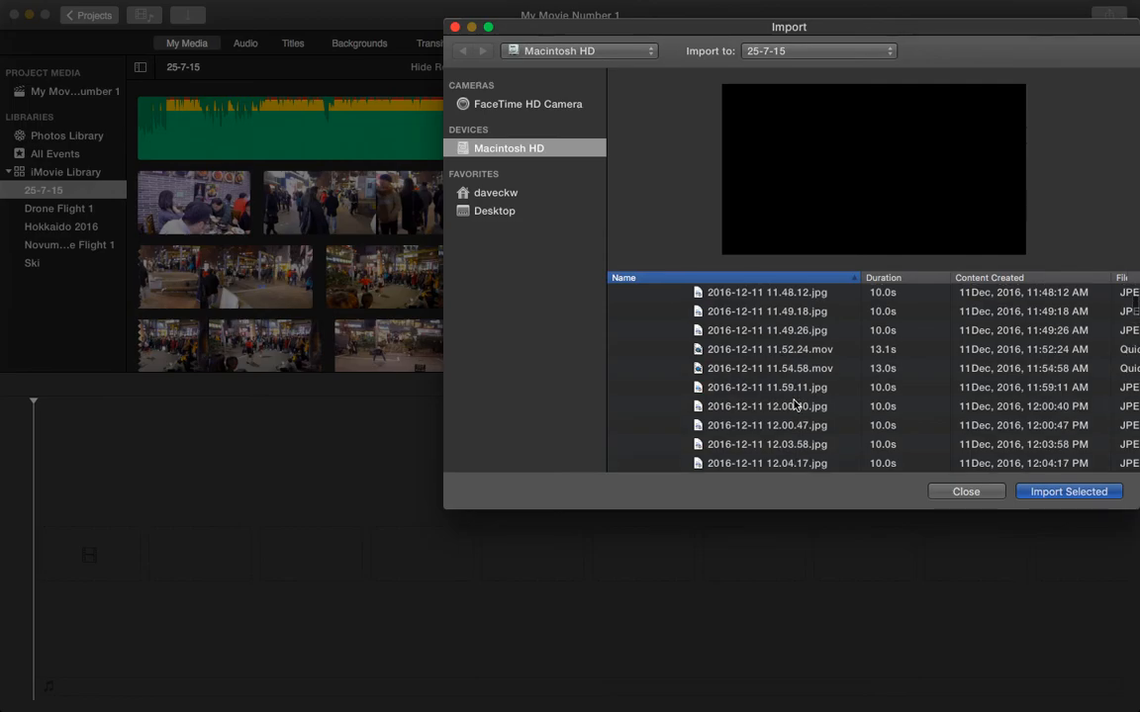
{"action": "left_click", "coordinate": [797, 356]}
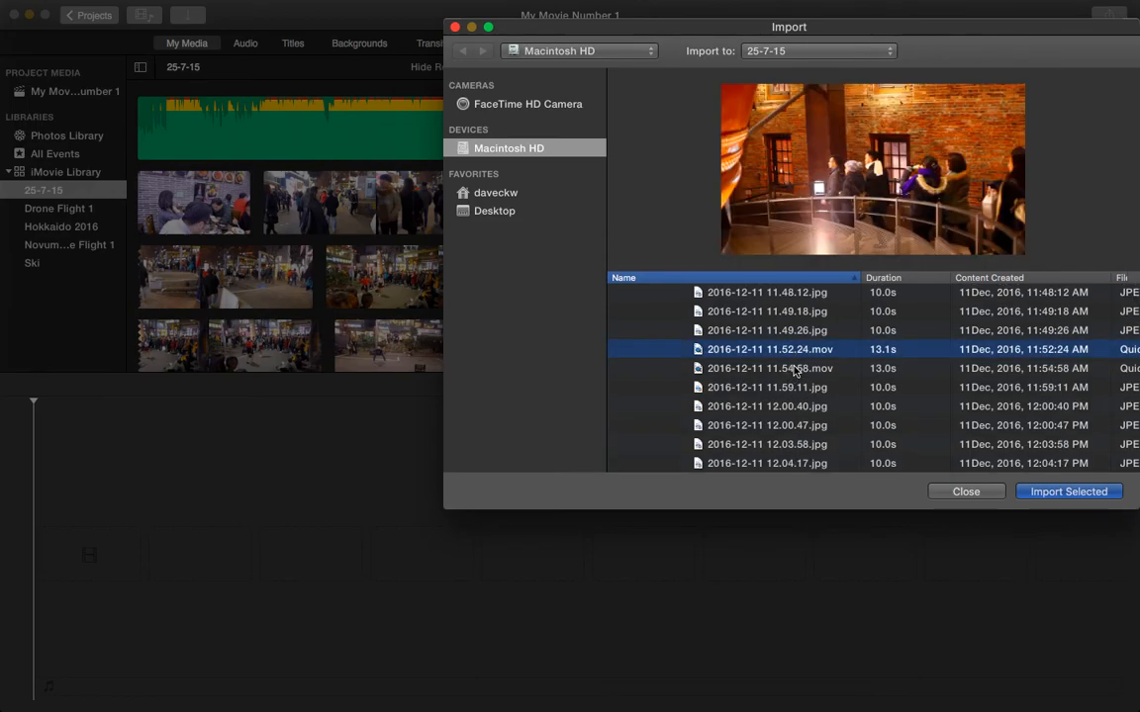
{"action": "left_click", "coordinate": [796, 368], "text": "shift"}
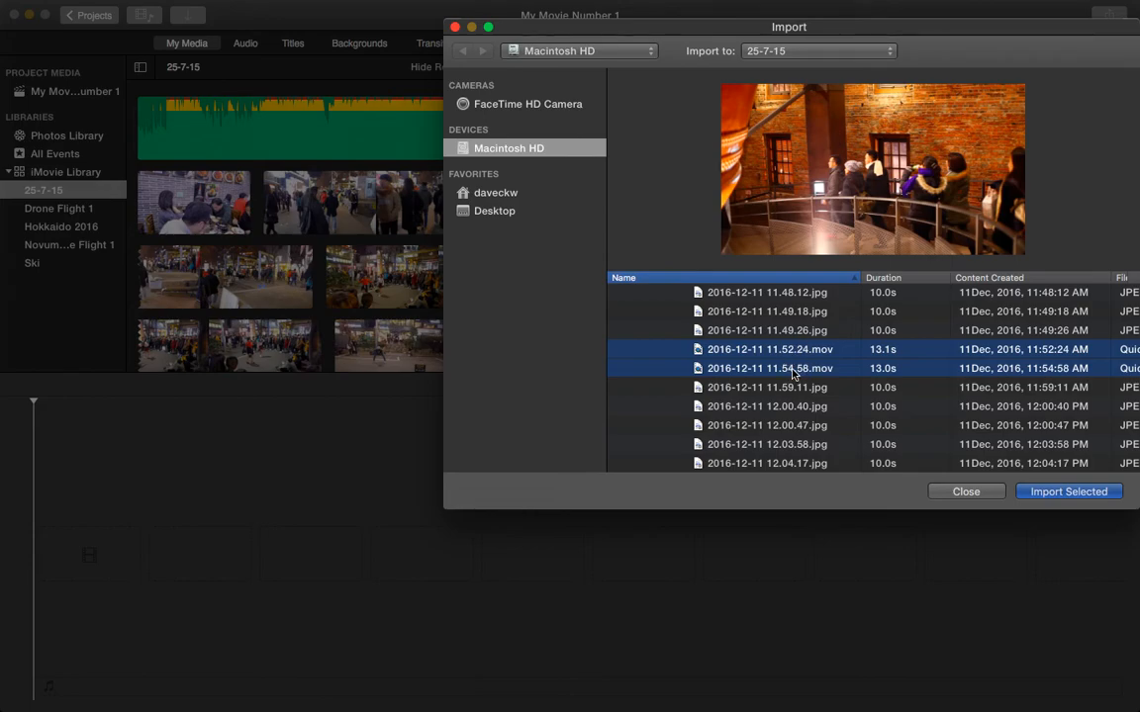
{"action": "left_click", "coordinate": [1054, 492]}
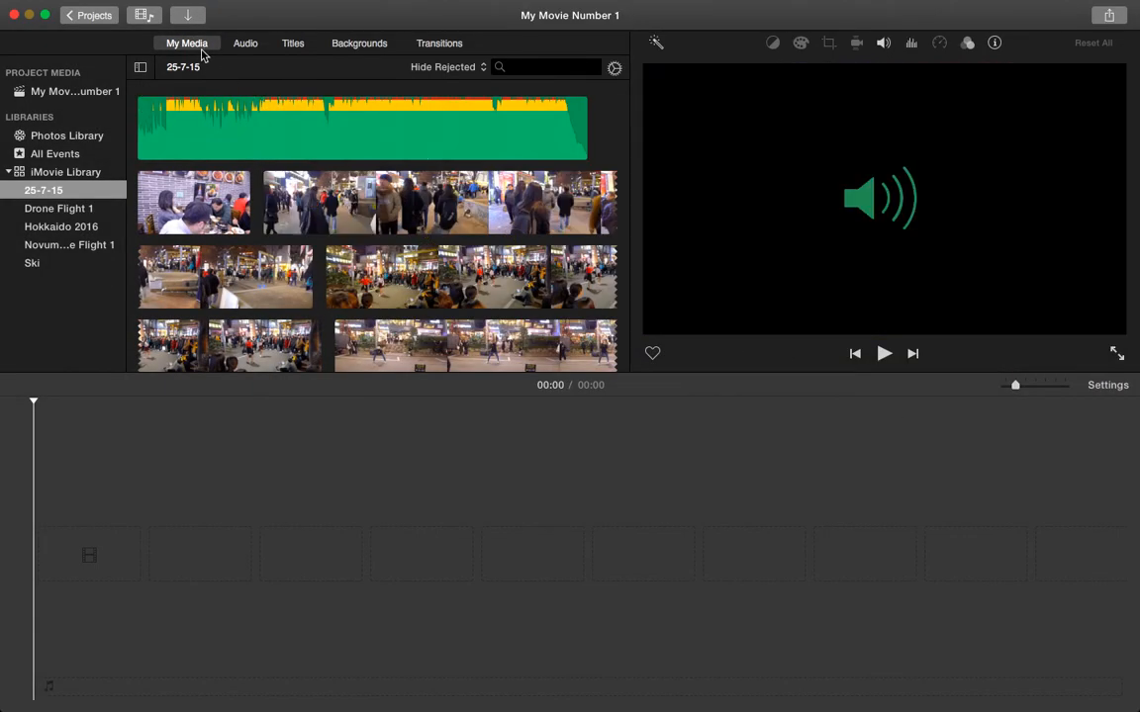
Add a 4.0-second segment of the imported brick-building clip to the timeline and play the movie from the start
{"action": "scroll", "coordinate": [354, 240], "scroll_direction": "down", "scroll_amount": 15}
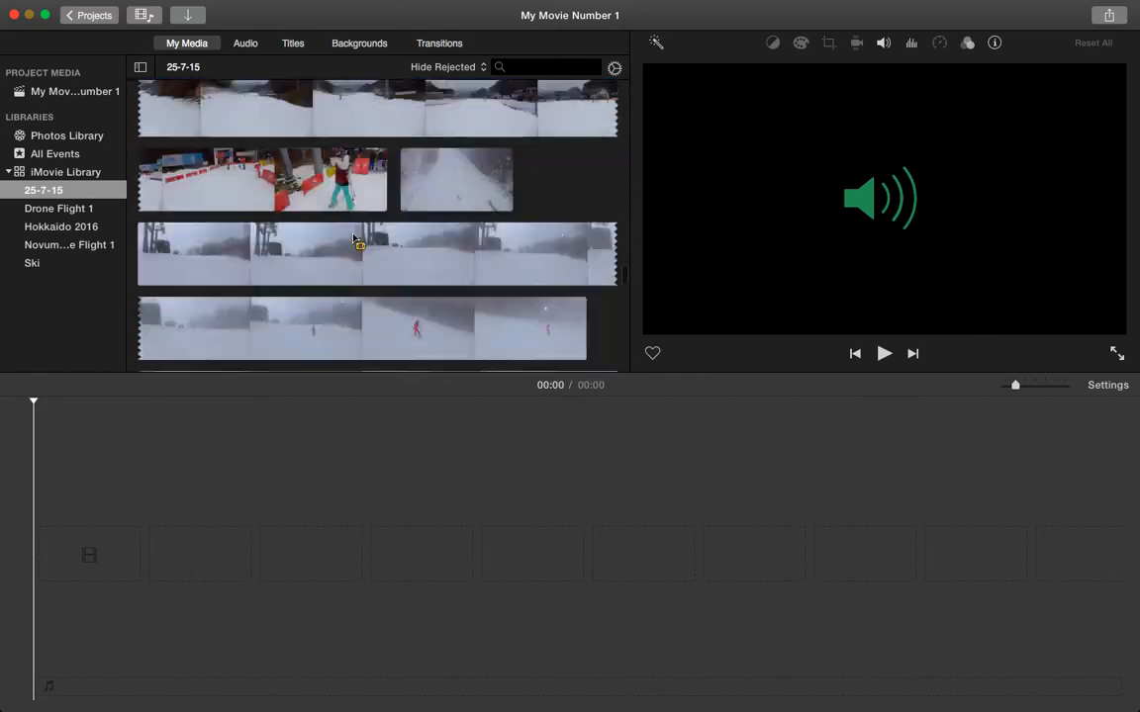
{"action": "scroll", "coordinate": [354, 239], "scroll_direction": "up", "scroll_amount": 5}
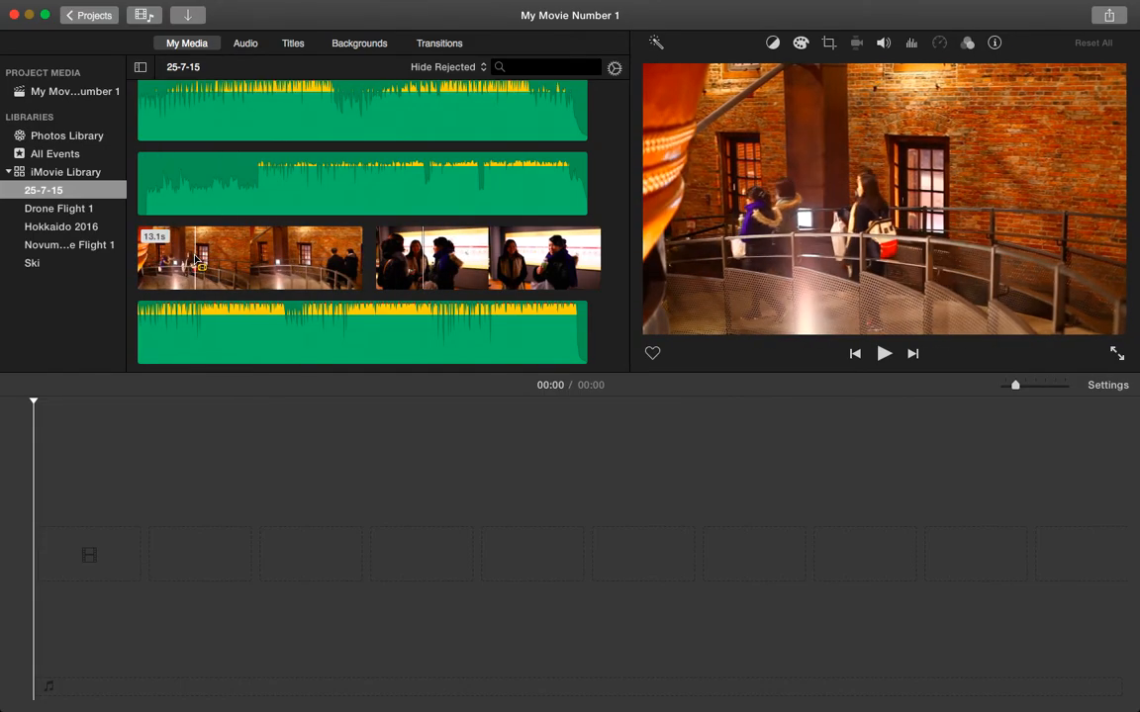
{"action": "left_click", "coordinate": [145, 478]}
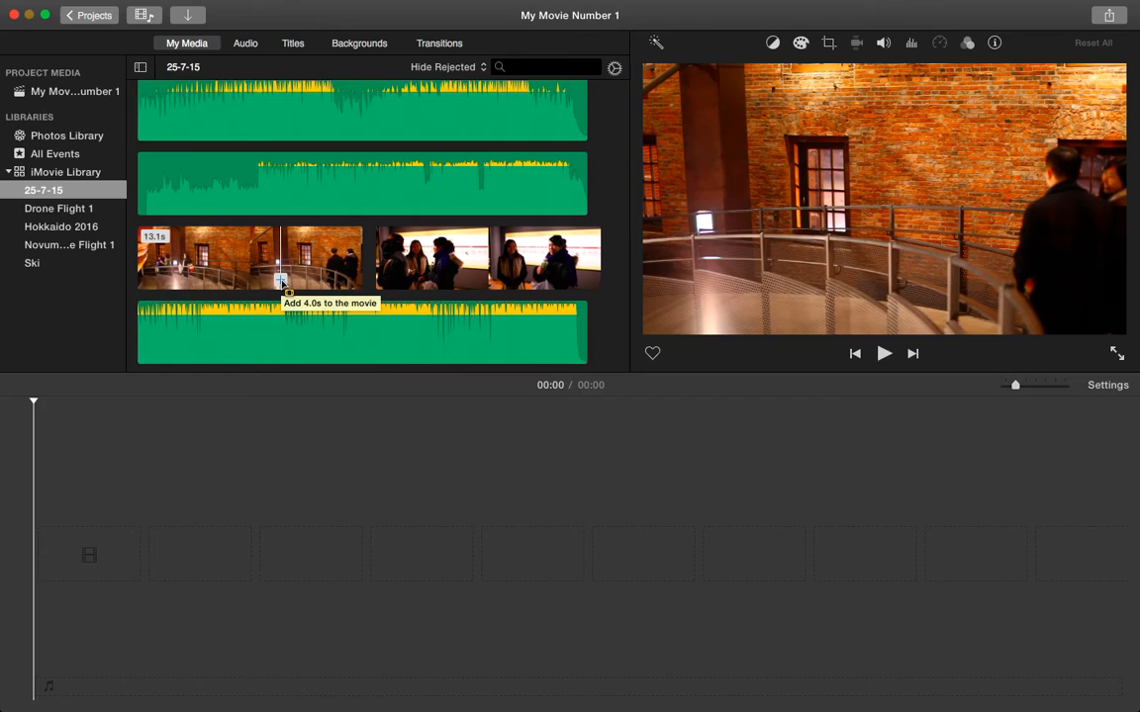
{"action": "left_click", "coordinate": [281, 281]}
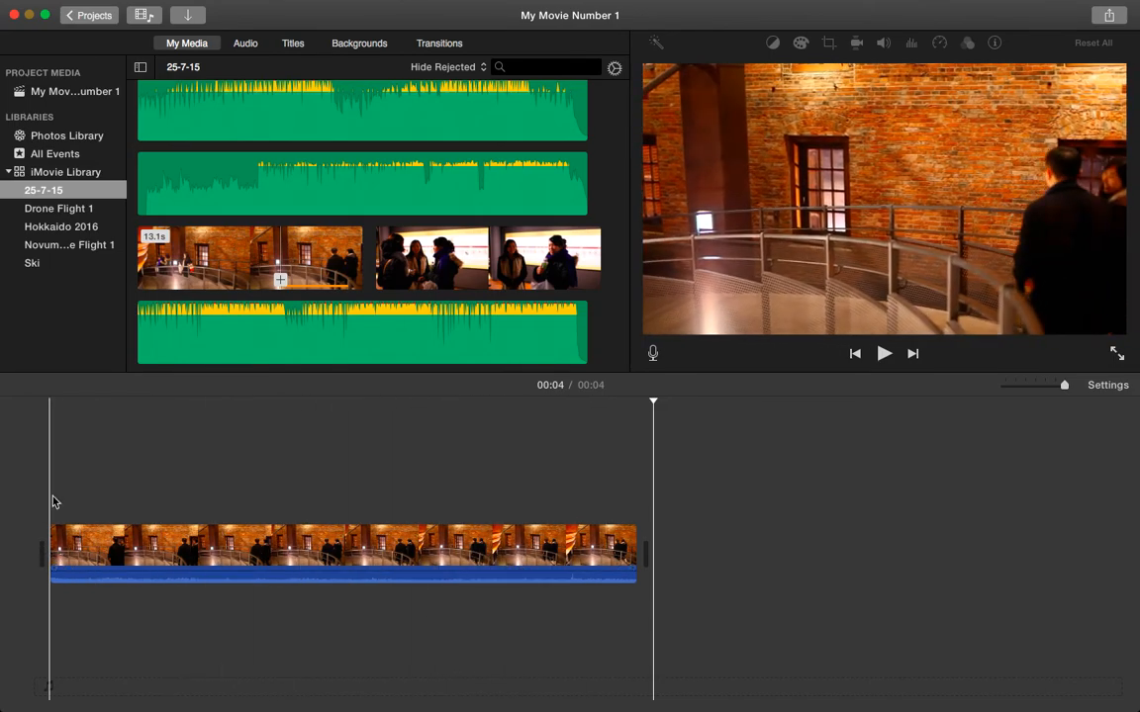
{"action": "left_click", "coordinate": [55, 502]}
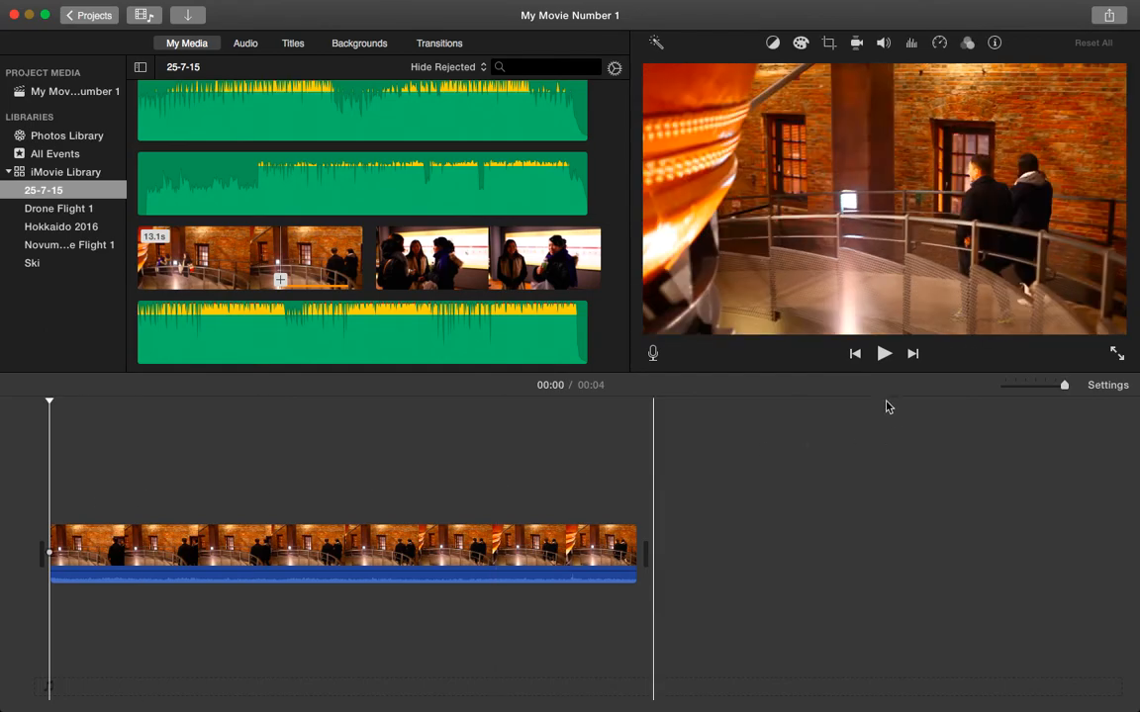
{"action": "left_click", "coordinate": [884, 356]}
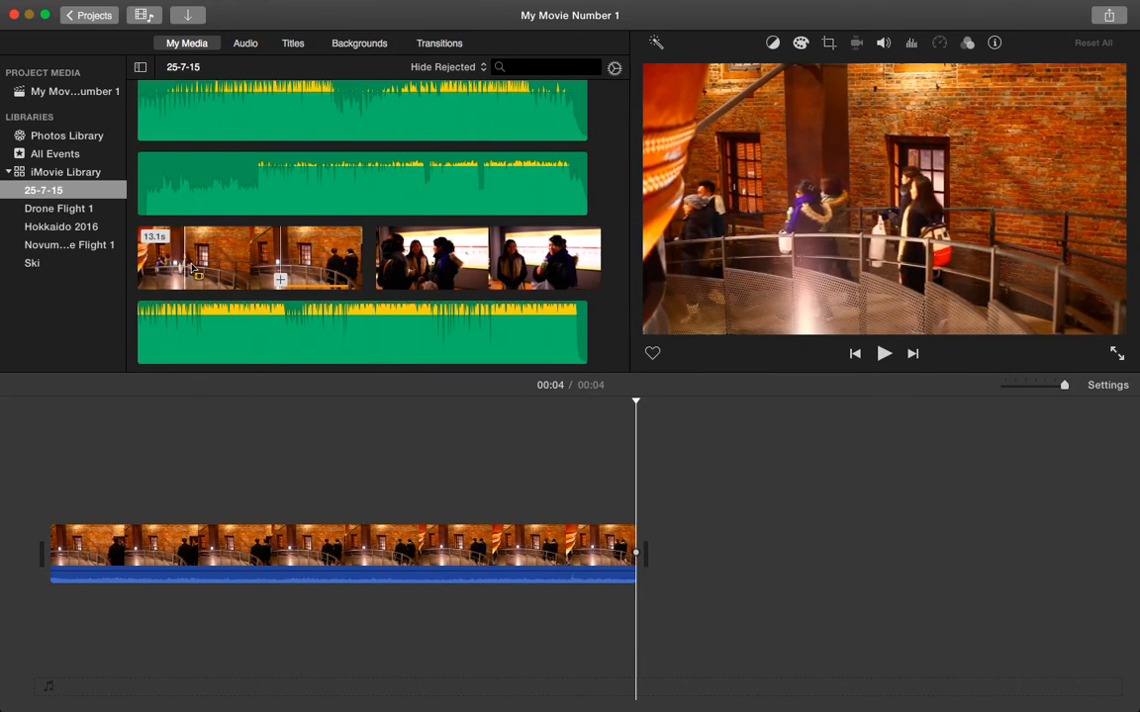
Add a 6.8-second segment from the middle of the brick-building clip to the end of the timeline
{"action": "left_click_drag", "start_coordinate": [207, 263], "coordinate": [326, 263]}
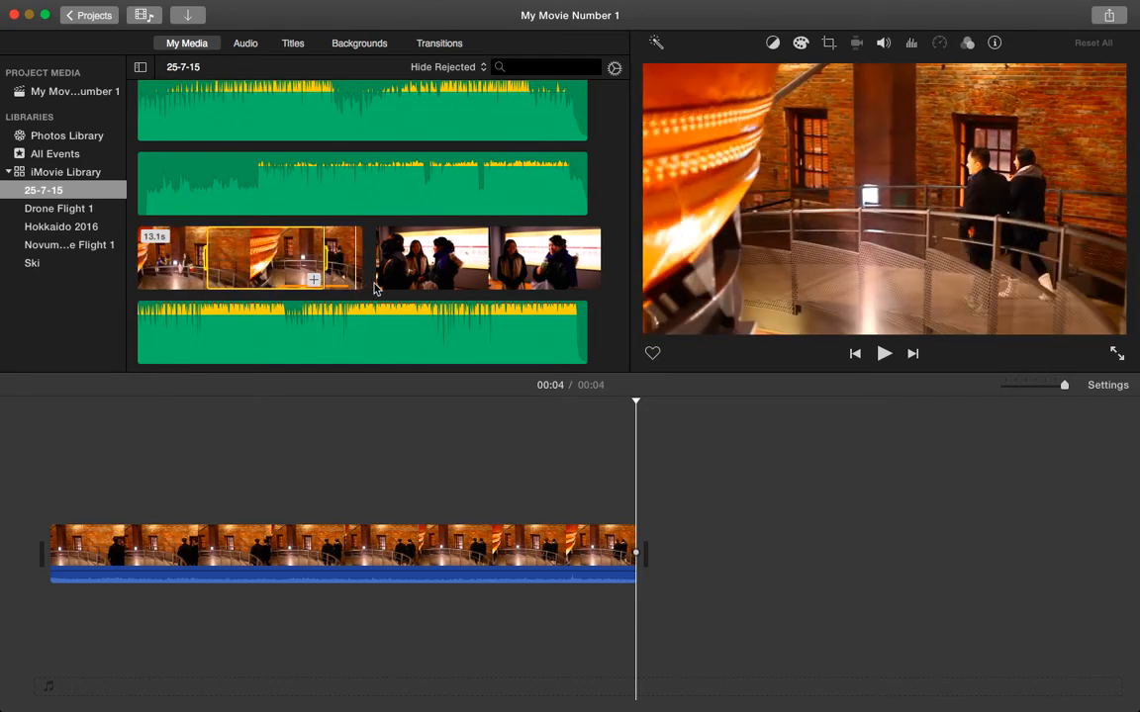
{"action": "left_click", "coordinate": [687, 536]}
{"action": "left_click", "coordinate": [317, 281]}
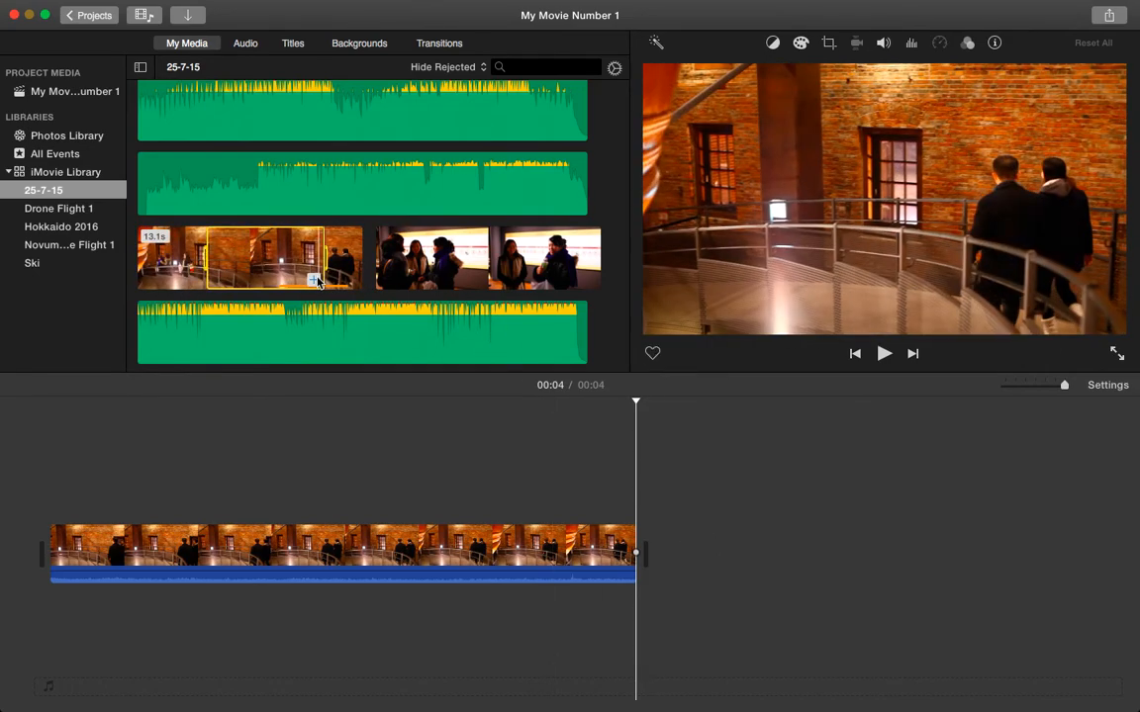
{"action": "left_click_drag", "start_coordinate": [317, 281], "coordinate": [480, 544]}
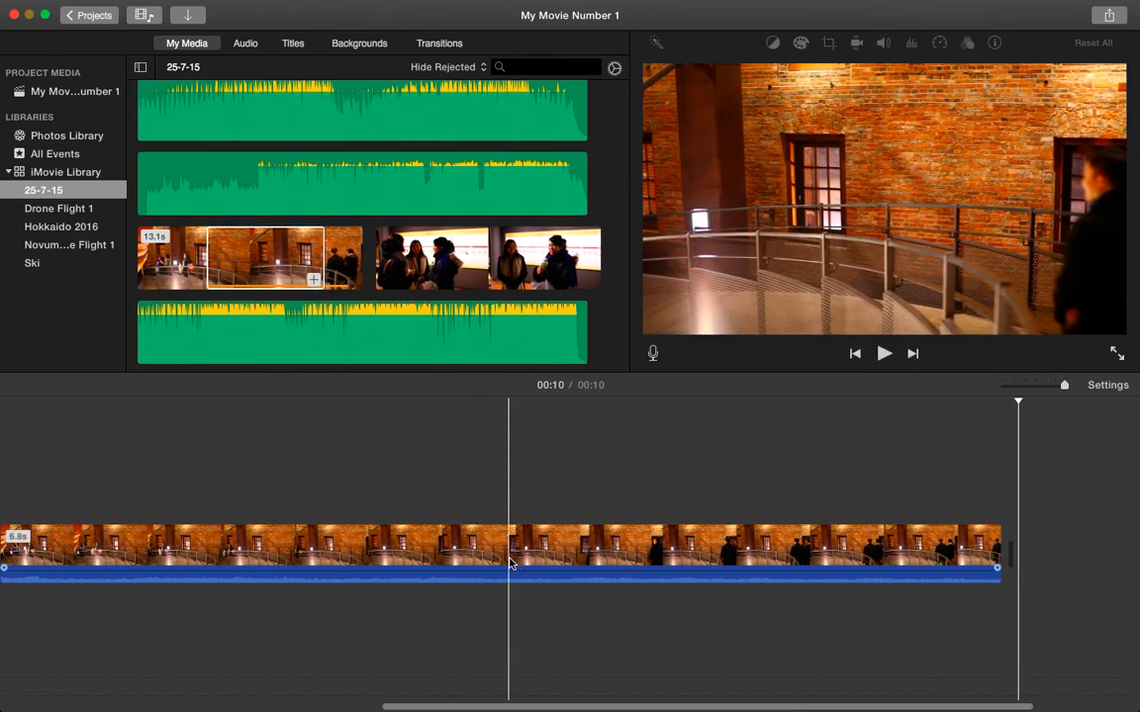
{"action": "key", "text": "super+b"}
Play the movie from the start of the timeline to review both brick-building segments
{"action": "scroll", "coordinate": [516, 565], "scroll_direction": "left", "scroll_amount": 5}
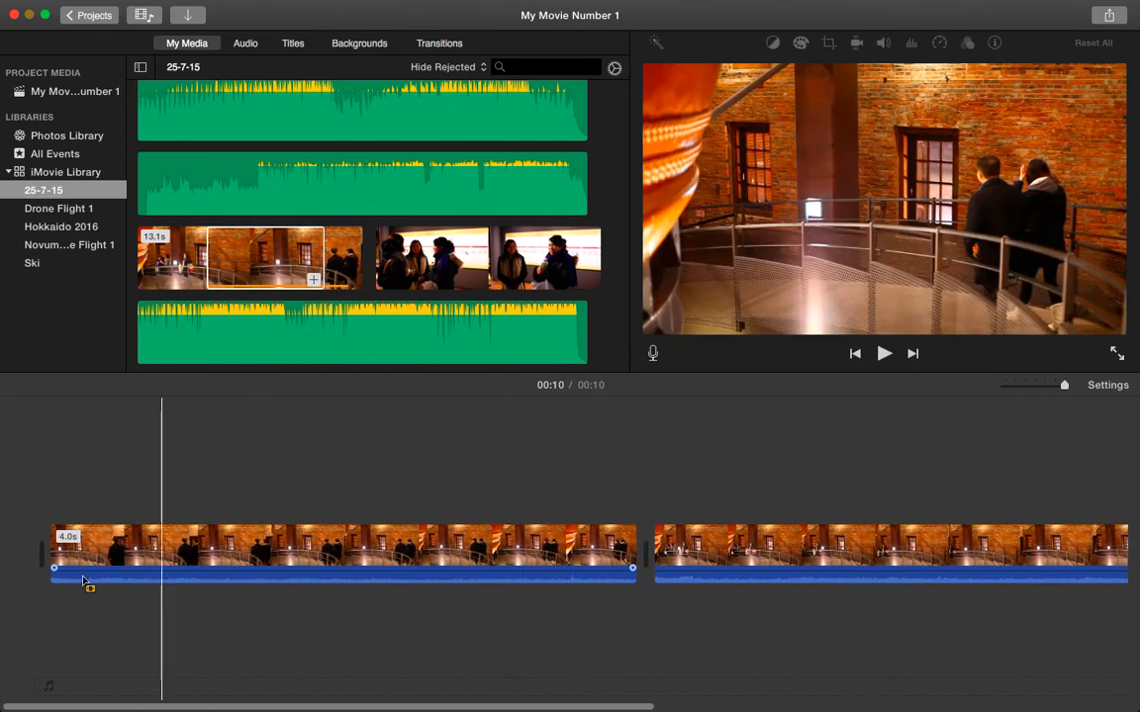
{"action": "left_click", "coordinate": [55, 516]}
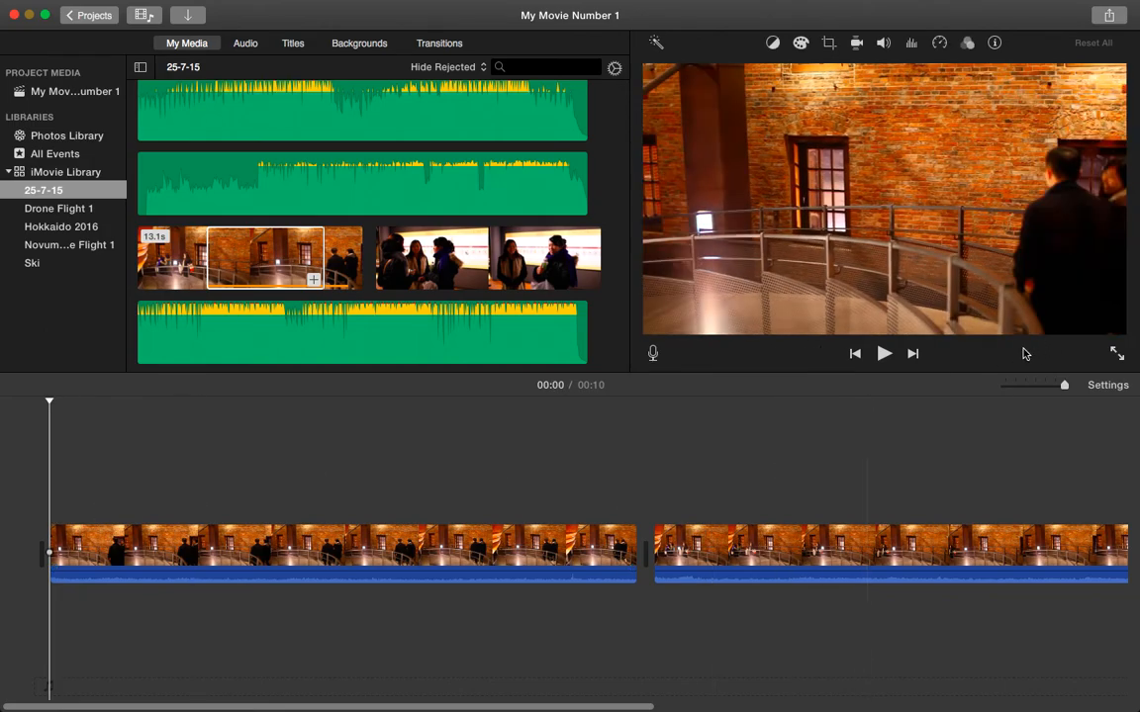
{"action": "left_click", "coordinate": [883, 355]}
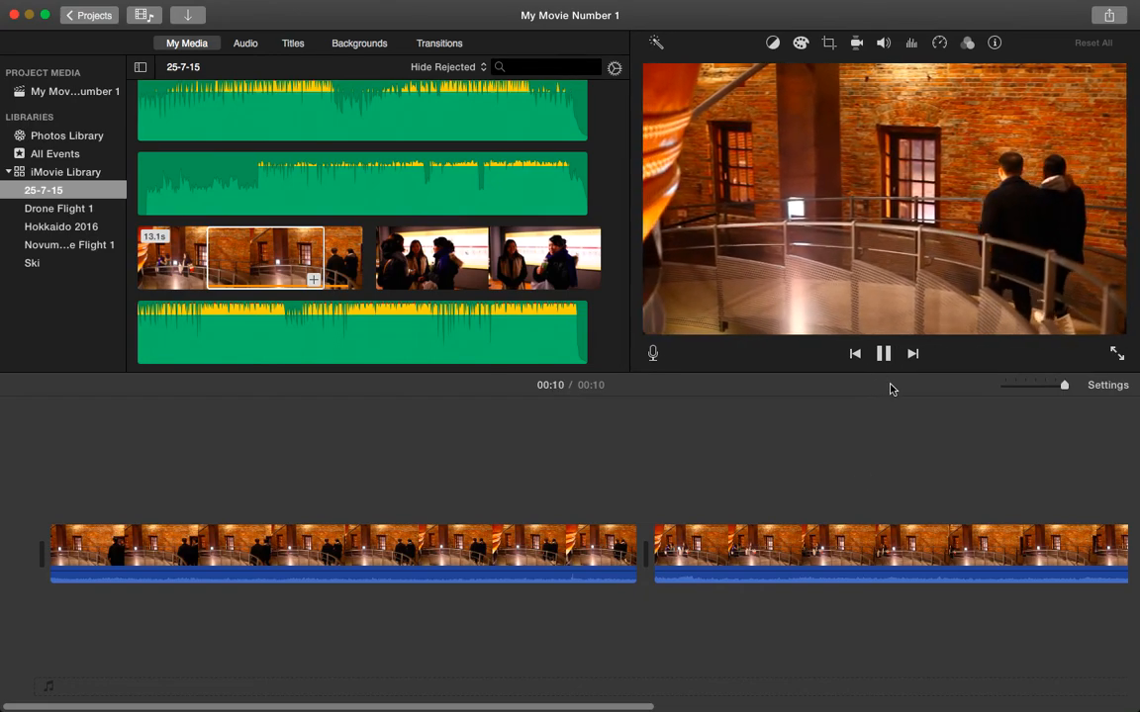
Trim the end of the second timeline clip to a length of 2.5 seconds
{"action": "left_click_drag", "start_coordinate": [843, 543], "coordinate": [201, 554]}
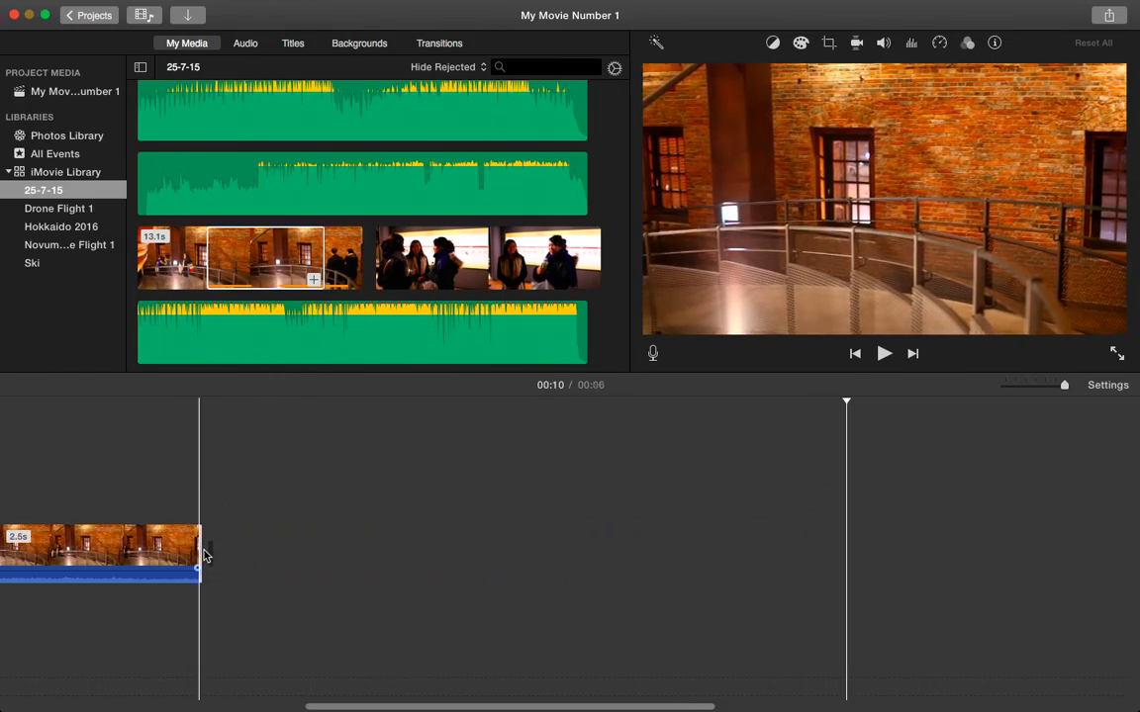
{"action": "scroll", "coordinate": [203, 555], "scroll_direction": "left", "scroll_amount": 7}
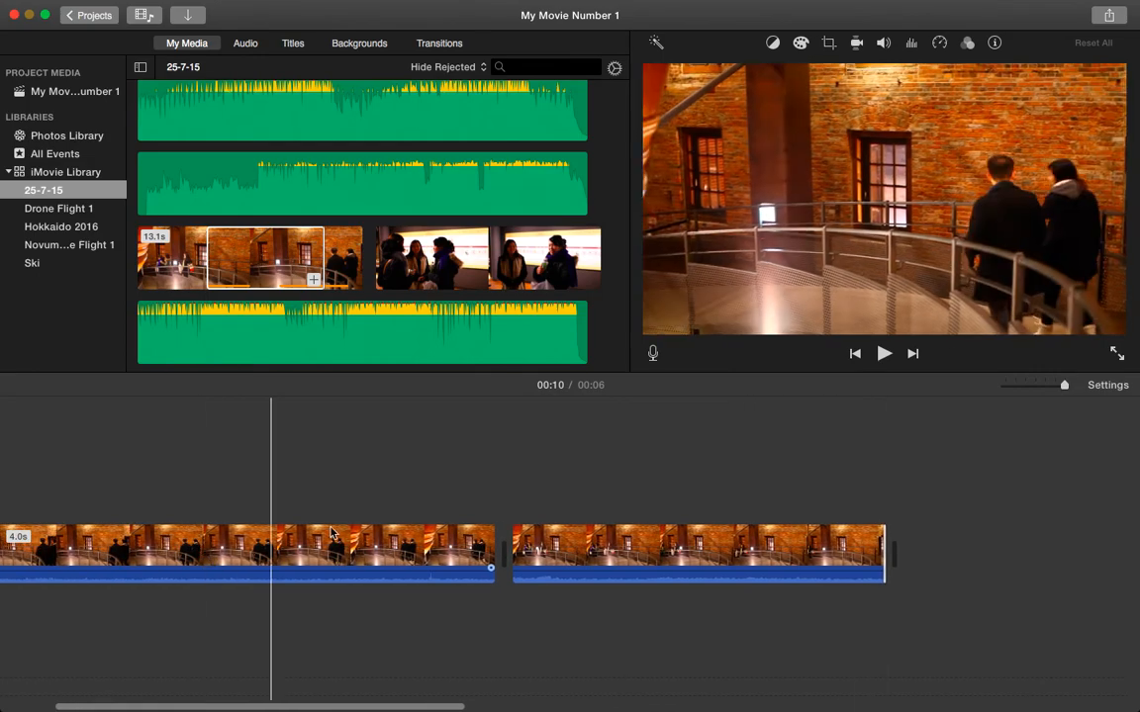
{"action": "scroll", "coordinate": [361, 534], "scroll_direction": "left", "scroll_amount": 1}
{"action": "scroll", "coordinate": [361, 535], "scroll_direction": "left", "scroll_amount": 2}
{"action": "scroll", "coordinate": [361, 535], "scroll_direction": "right", "scroll_amount": 2}
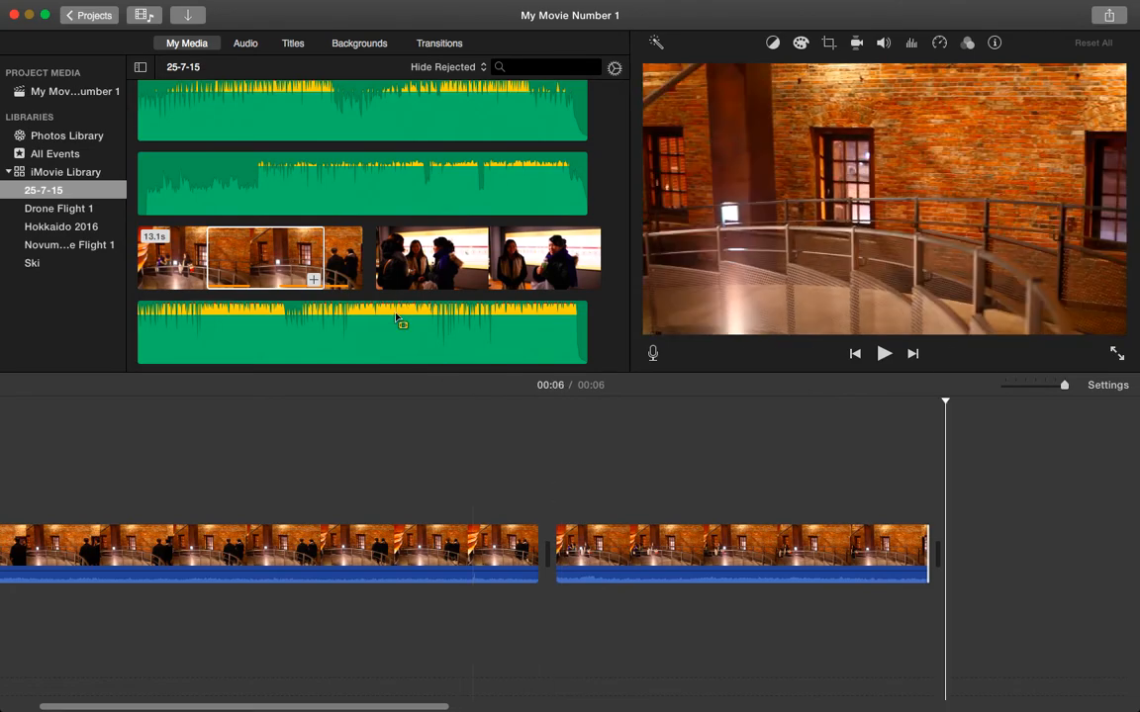
Insert a Swap transition between the two timeline clips and play the movie across it
{"action": "left_click", "coordinate": [432, 45]}
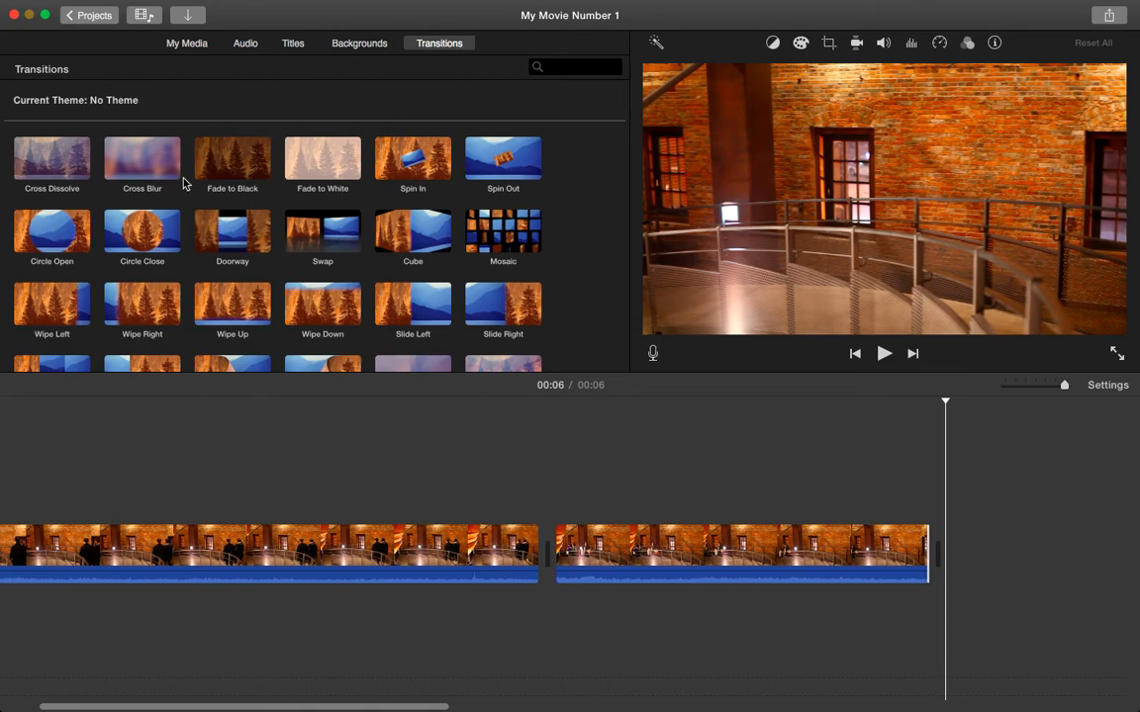
{"action": "scroll", "coordinate": [255, 285], "scroll_direction": "down", "scroll_amount": 1}
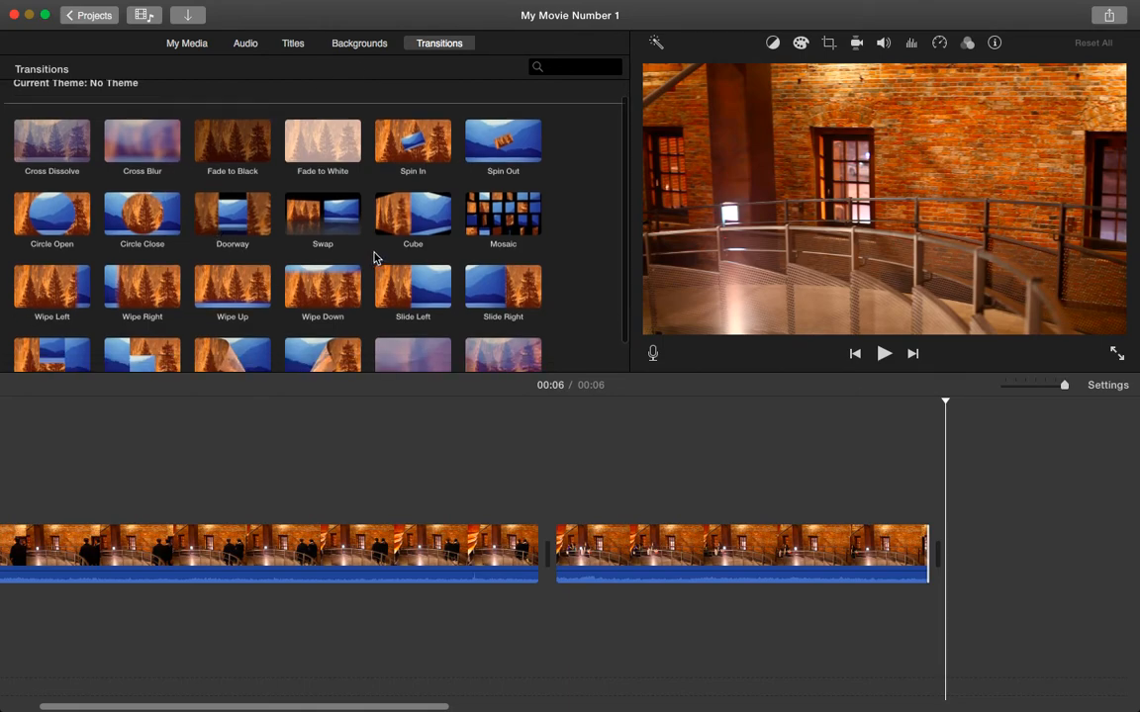
{"action": "left_click_drag", "start_coordinate": [308, 226], "coordinate": [474, 535]}
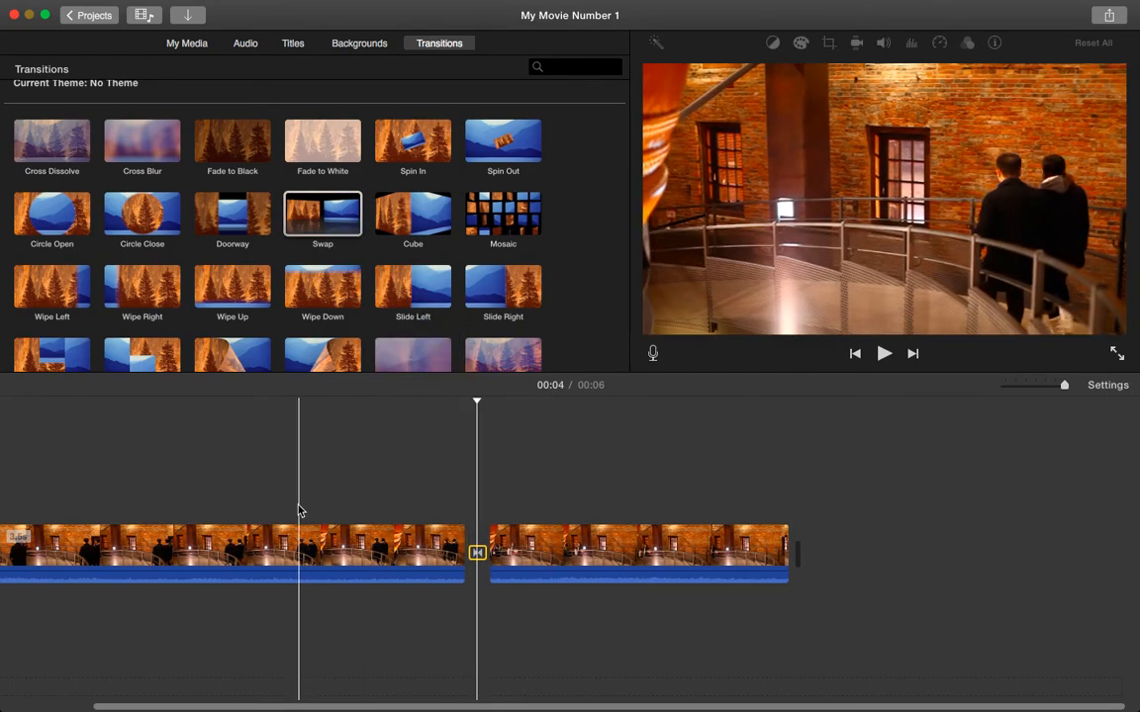
{"action": "left_click", "coordinate": [294, 502]}
{"action": "left_click", "coordinate": [884, 355]}
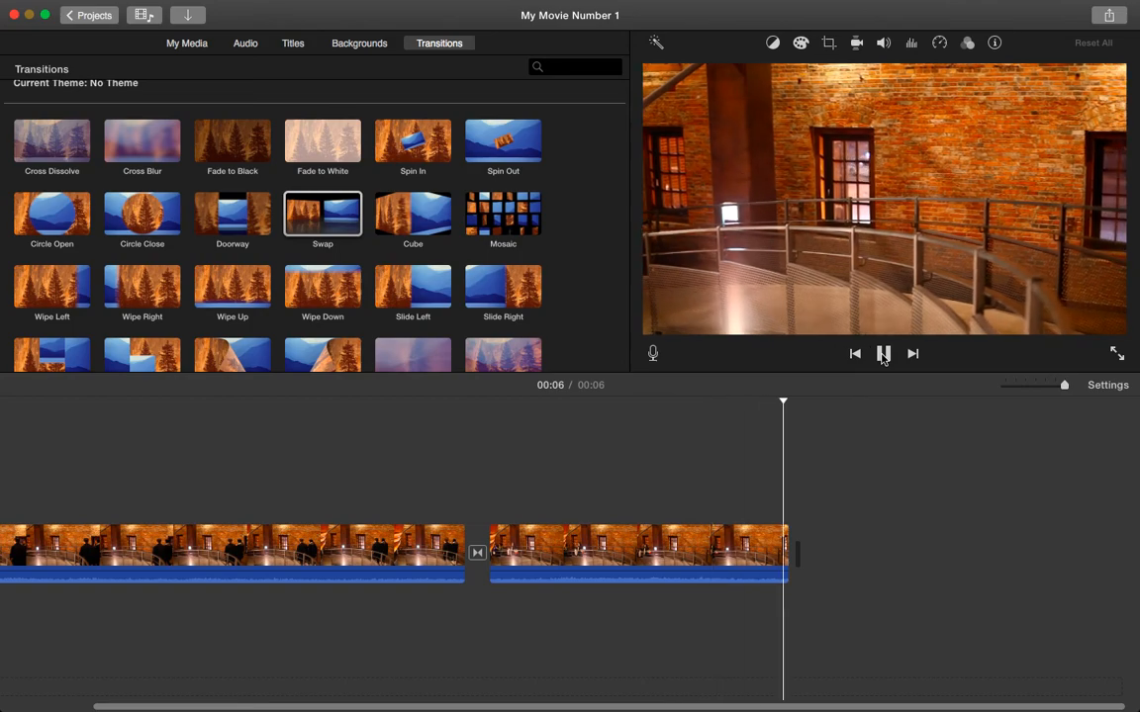
Add a 6.8-second segment of the clip with the women talking to the end of the timeline
{"action": "left_click", "coordinate": [197, 46]}
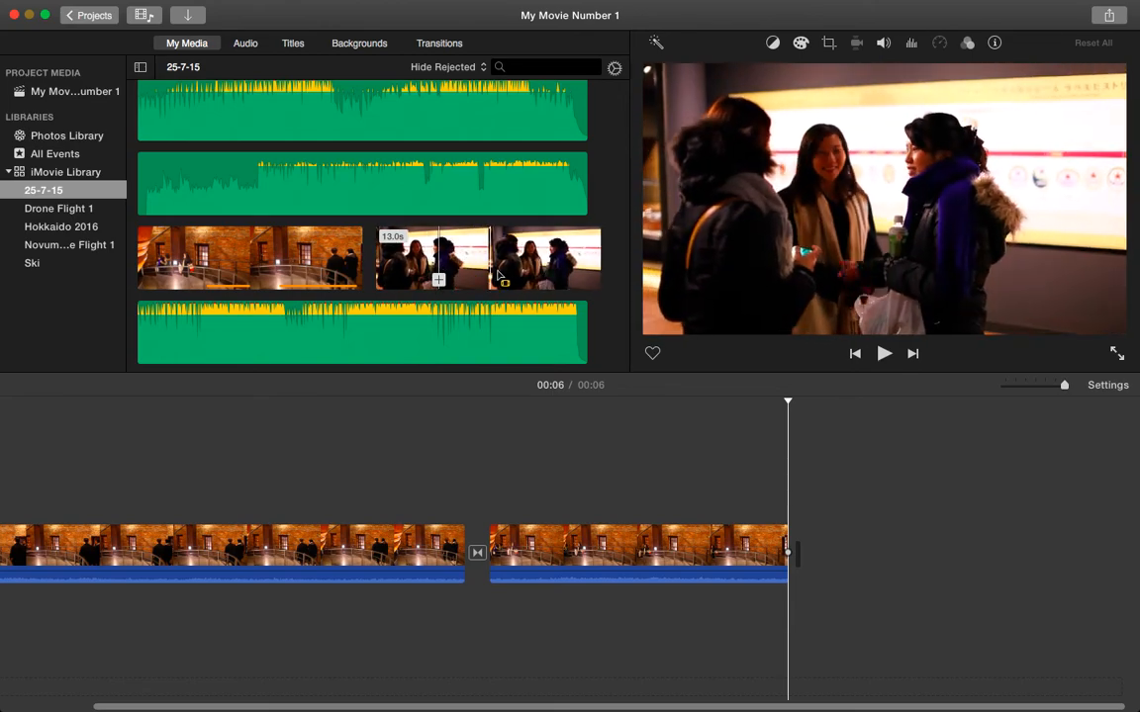
{"action": "left_click", "coordinate": [424, 263]}
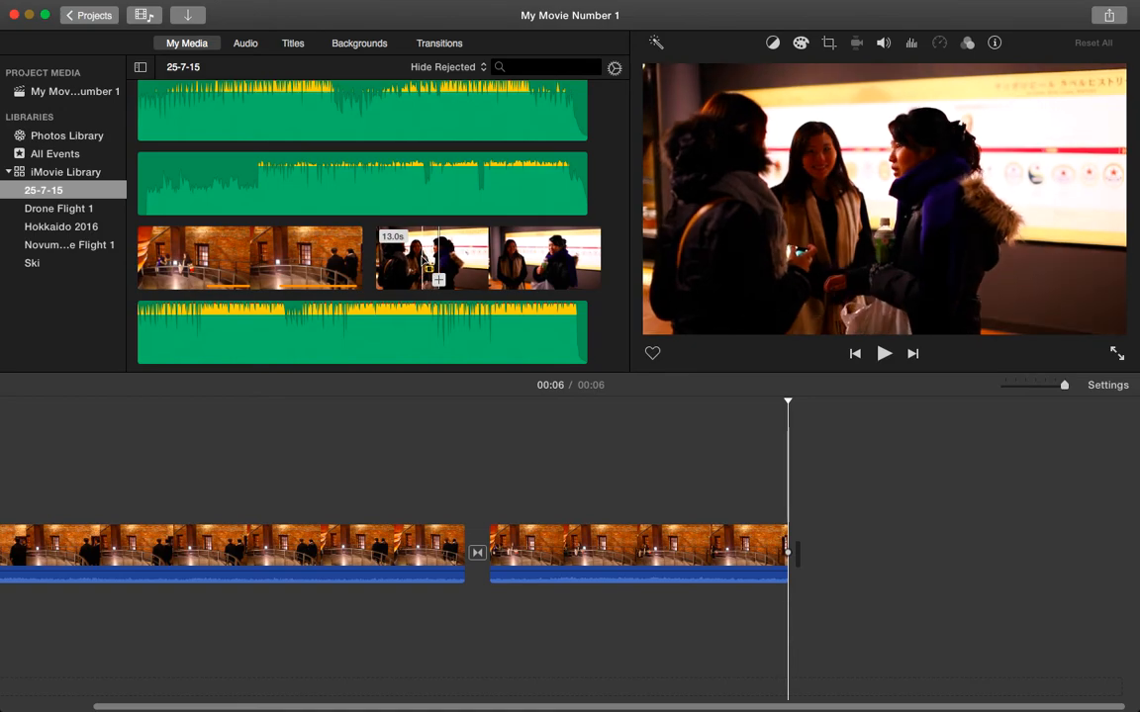
{"action": "left_click_drag", "start_coordinate": [482, 262], "coordinate": [534, 282]}
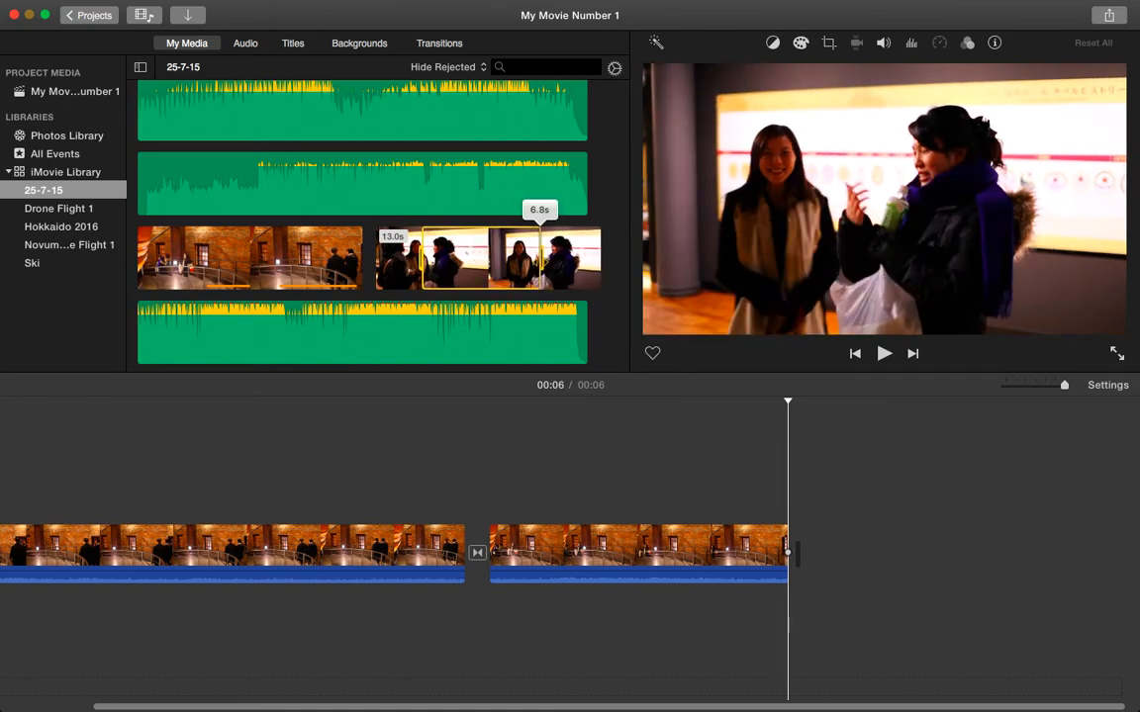
{"action": "left_click", "coordinate": [531, 281]}
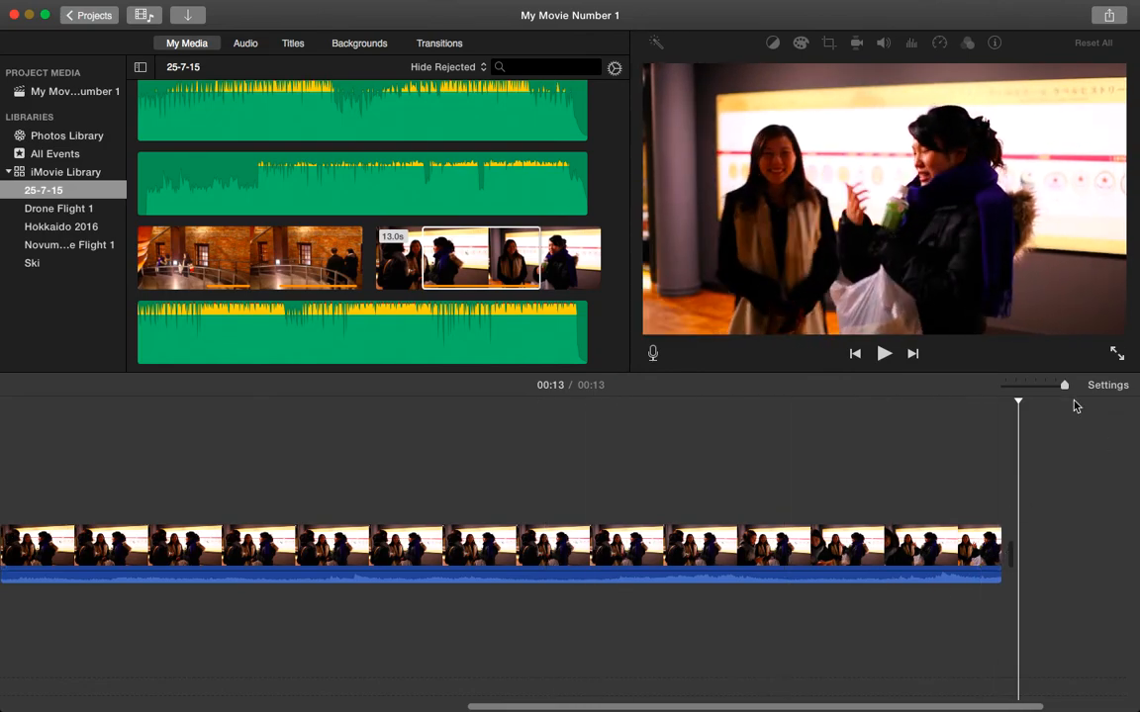
Insert a Puzzle Right transition between the second brick-building clip and the clip of the women talking
{"action": "mouse_move", "coordinate": [1068, 391]}
{"action": "left_mouse_down"}
{"action": "mouse_move", "coordinate": [1030, 389]}
{"action": "mouse_move", "coordinate": [1071, 396]}
{"action": "left_mouse_up"}
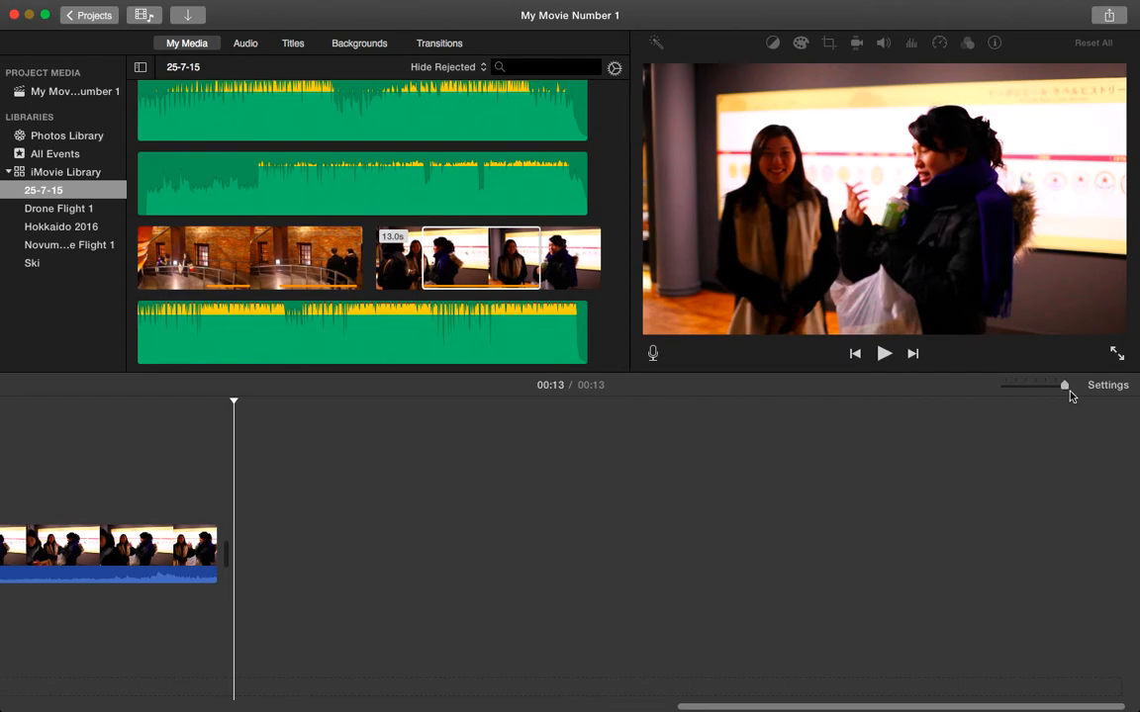
{"action": "left_click_drag", "start_coordinate": [877, 706], "coordinate": [552, 699]}
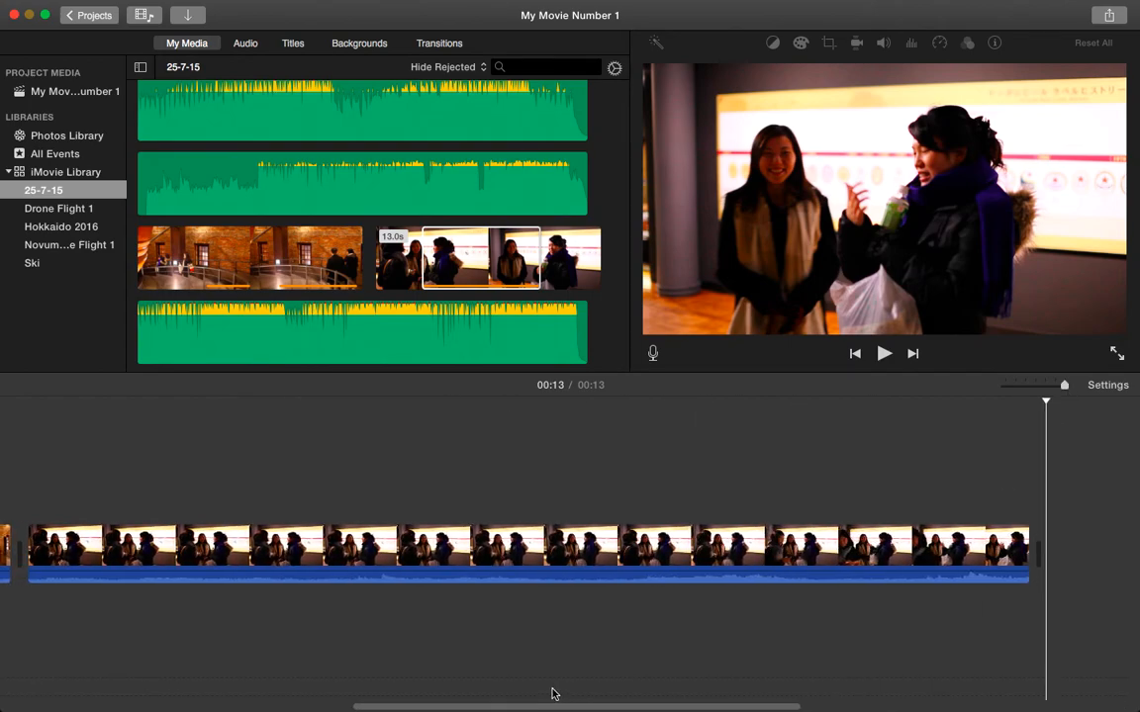
{"action": "left_click_drag", "start_coordinate": [1067, 390], "coordinate": [1042, 390]}
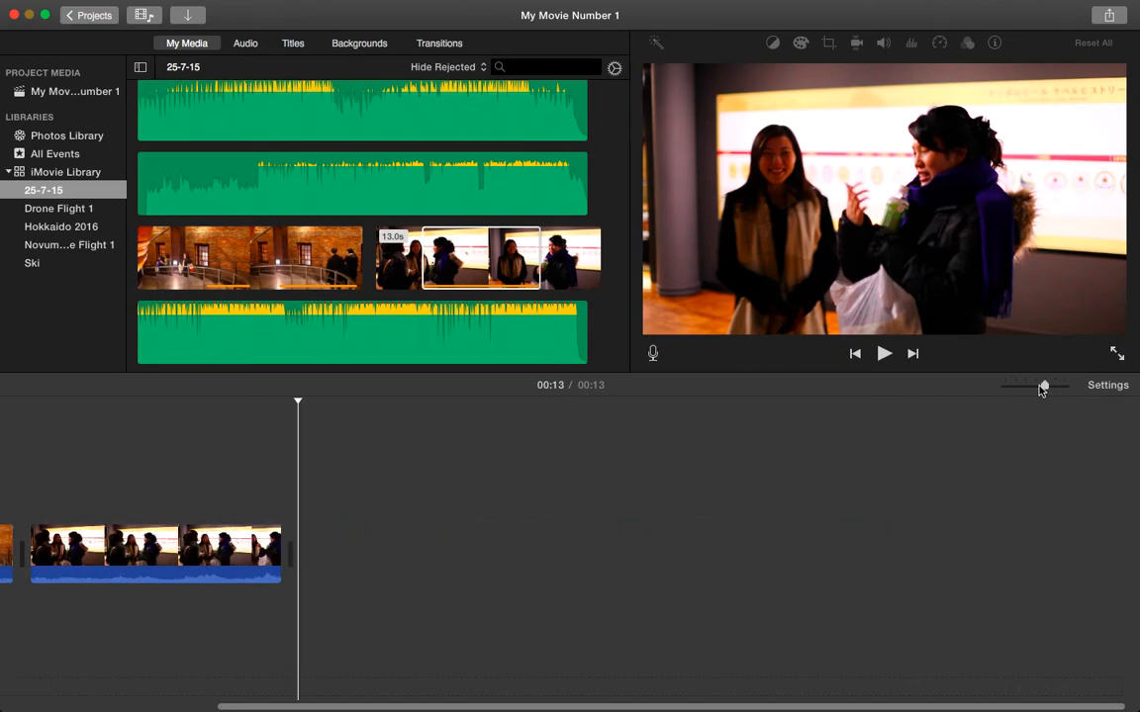
{"action": "left_click_drag", "start_coordinate": [781, 707], "coordinate": [563, 706]}
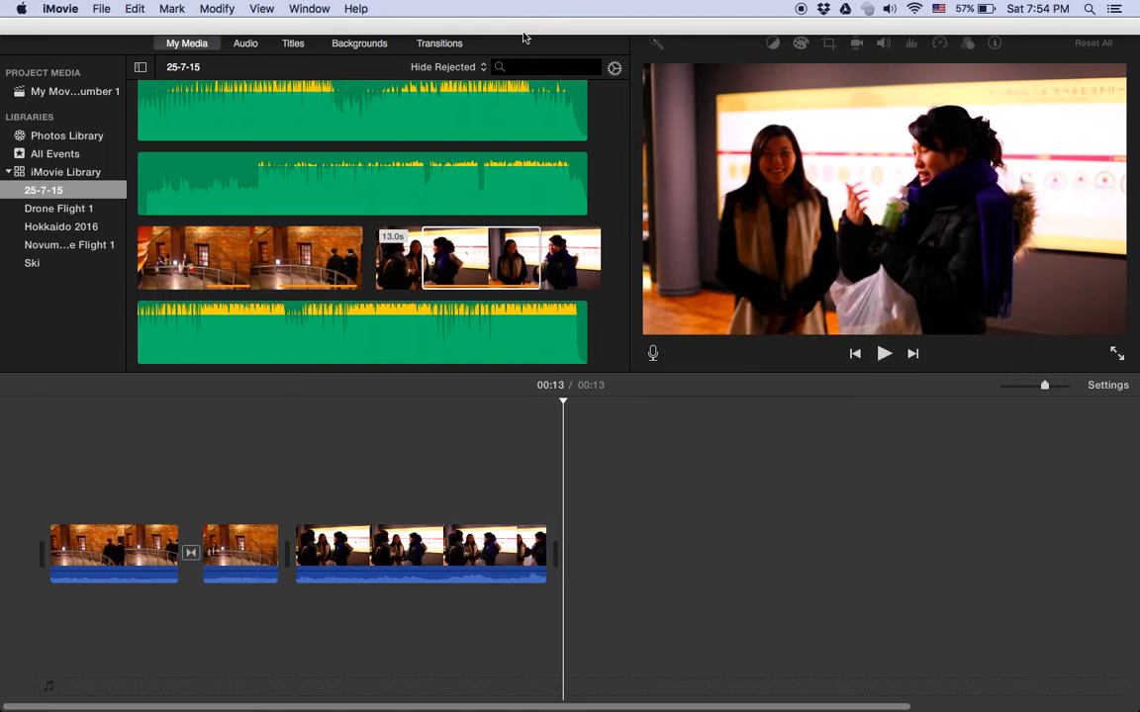
{"action": "left_click", "coordinate": [437, 44]}
{"action": "scroll", "coordinate": [331, 263], "scroll_direction": "down", "scroll_amount": 2}
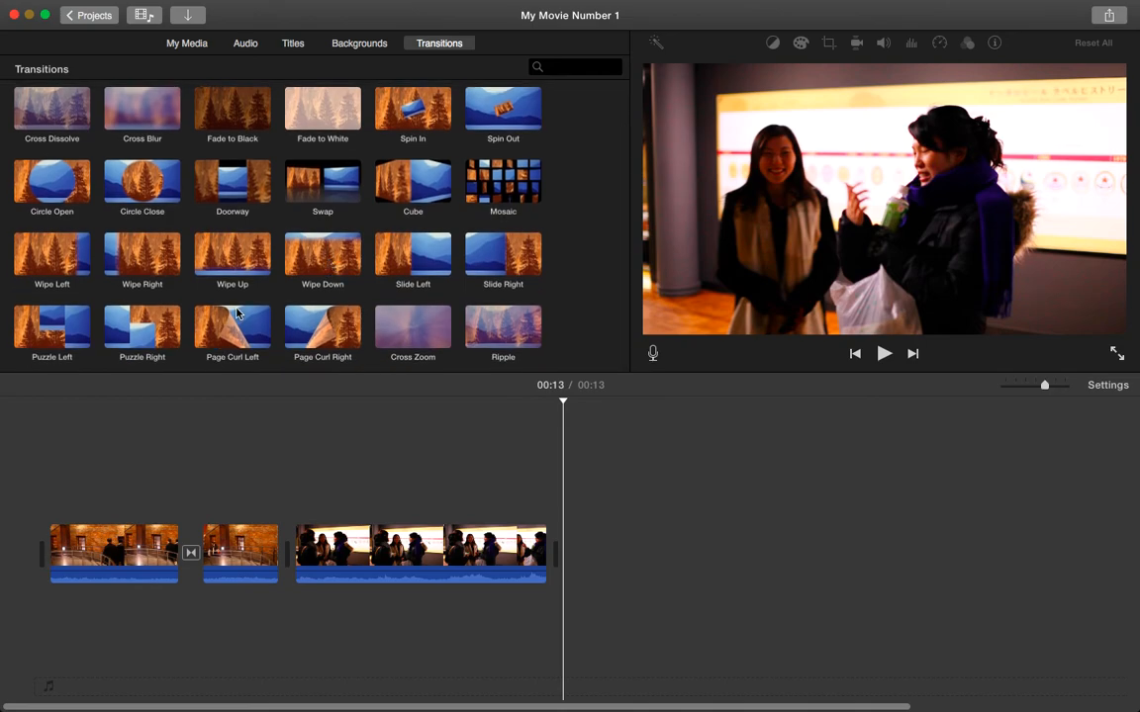
{"action": "left_click_drag", "start_coordinate": [127, 346], "coordinate": [271, 551]}
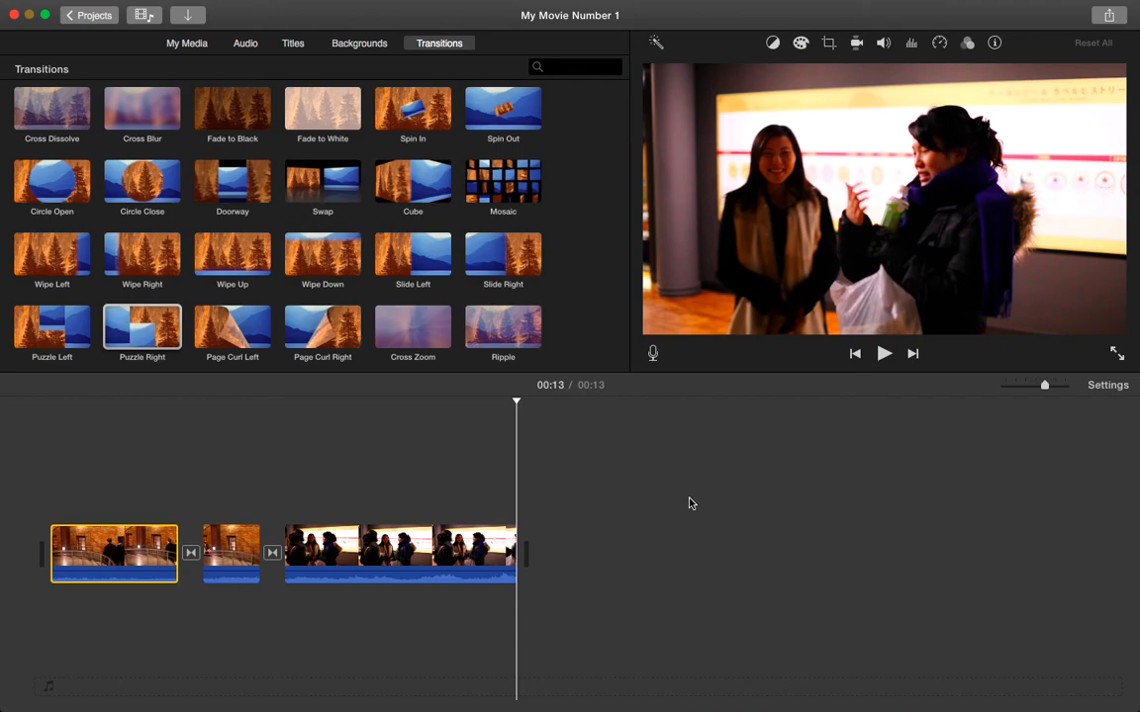
Detach the audio from all three timeline clips and delete the three detached audio tracks
{"action": "left_click", "coordinate": [468, 580]}
{"action": "double_click", "coordinate": [468, 580]}
{"action": "right_click", "coordinate": [468, 580]}
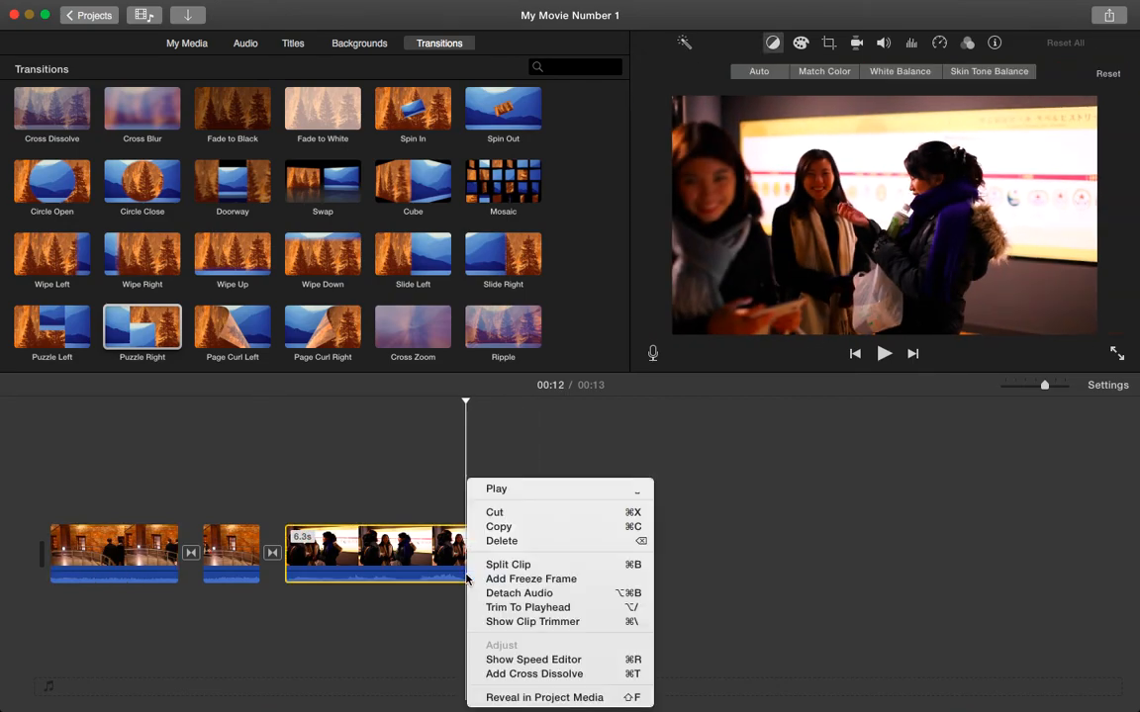
{"action": "left_click", "coordinate": [514, 593]}
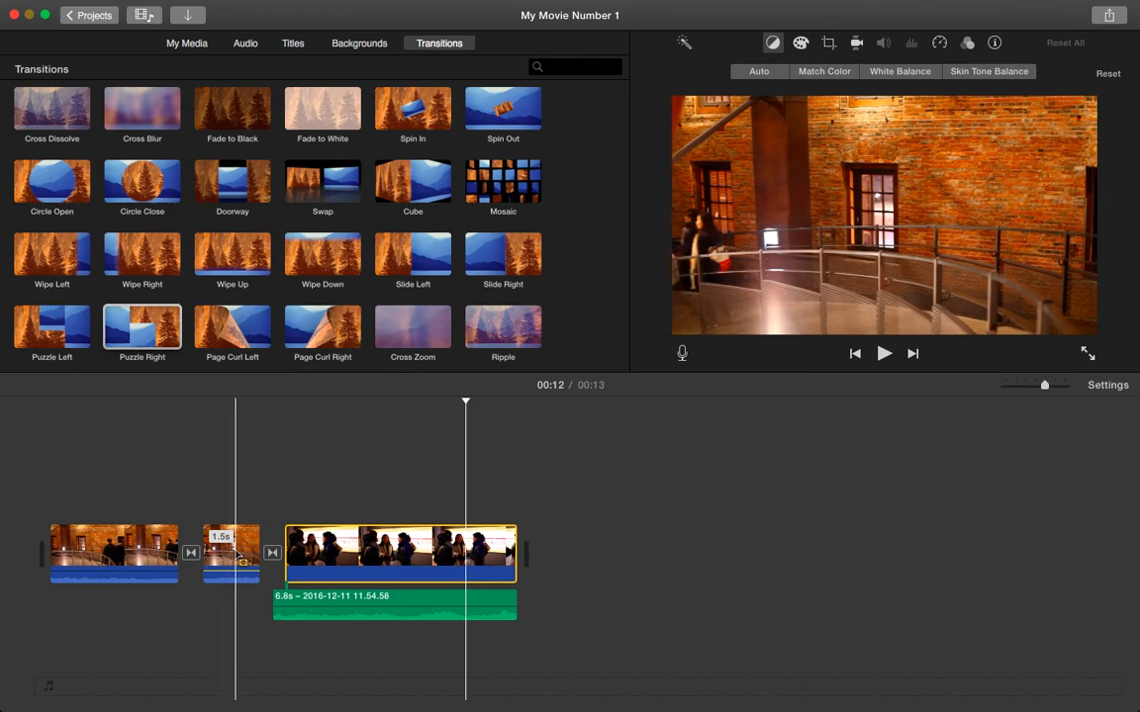
{"action": "right_click", "coordinate": [239, 557]}
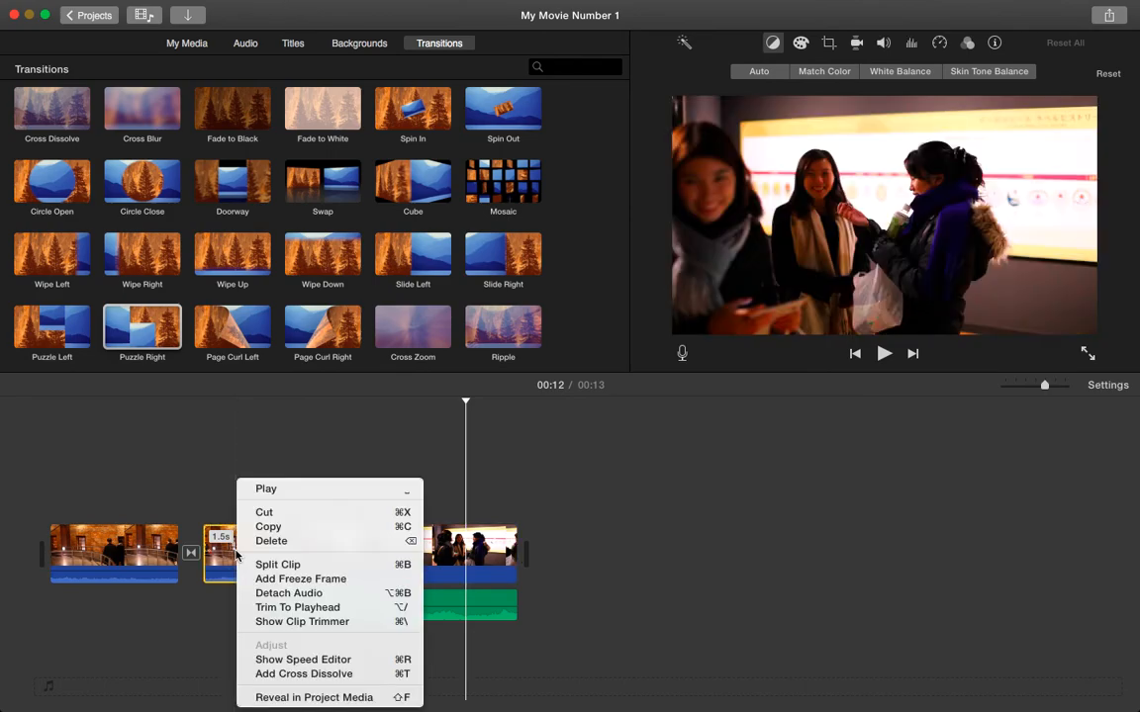
{"action": "left_click", "coordinate": [282, 594]}
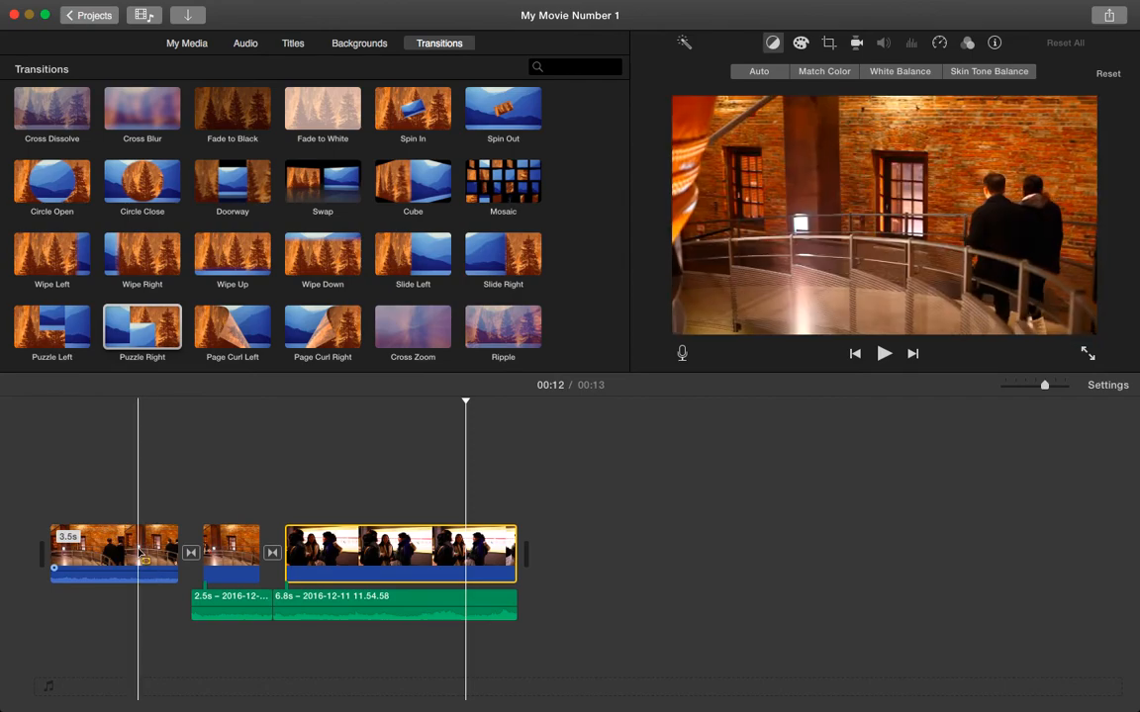
{"action": "right_click", "coordinate": [138, 555]}
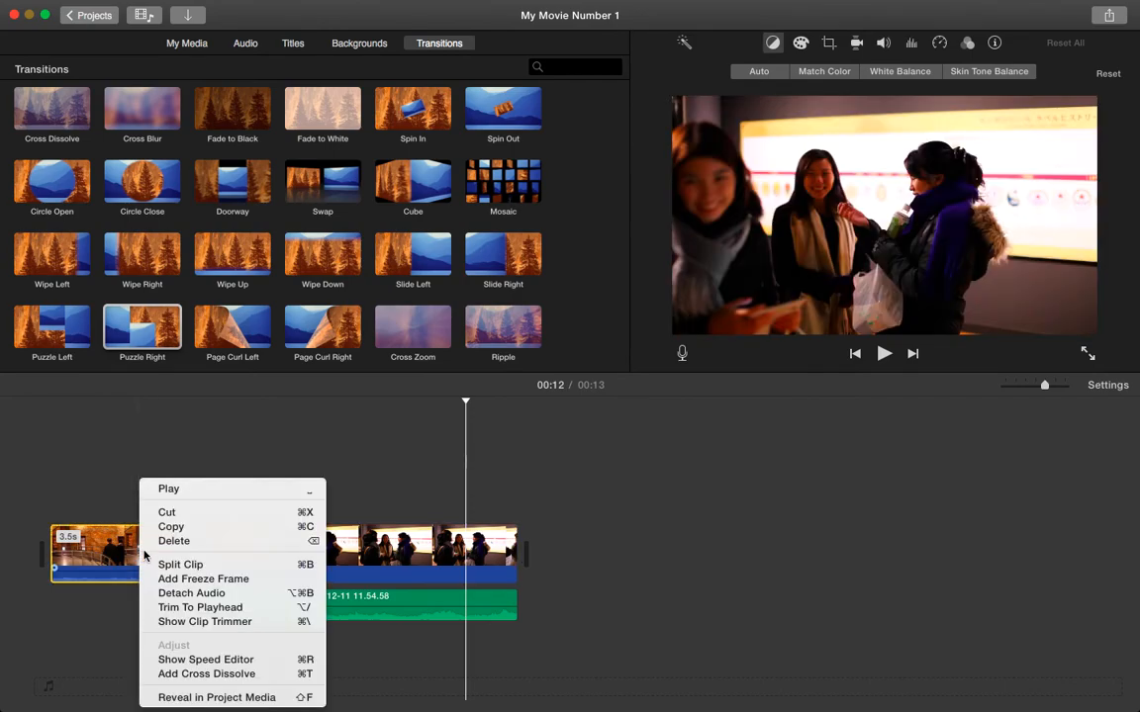
{"action": "left_click", "coordinate": [174, 600]}
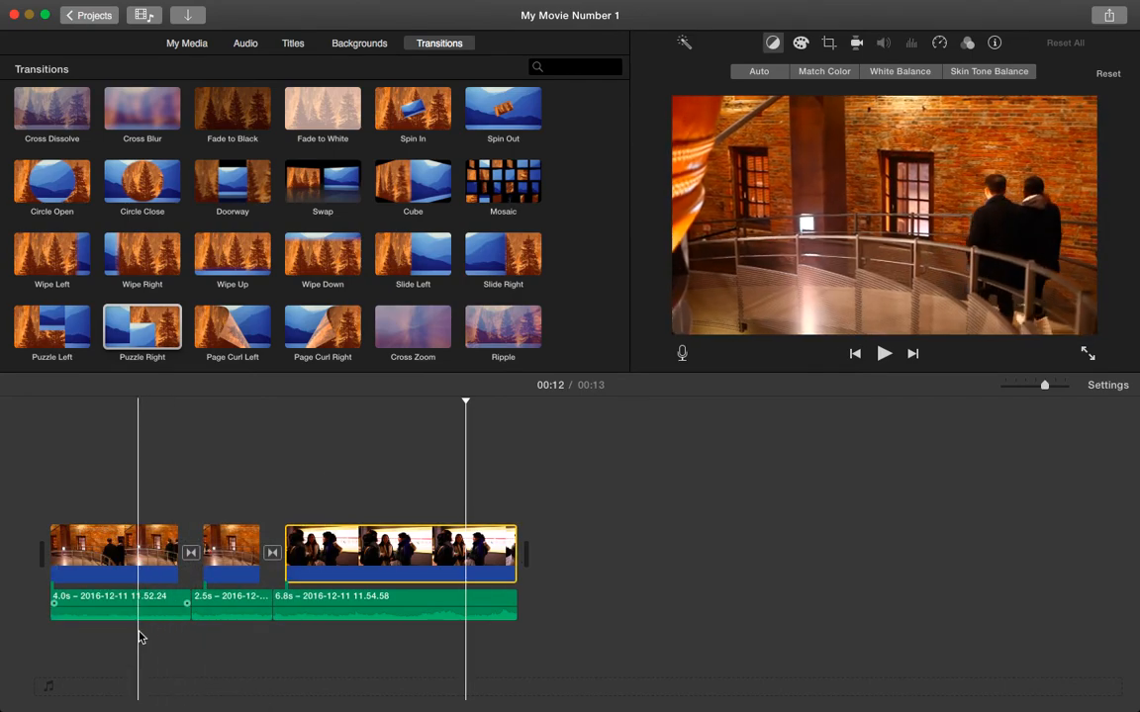
{"action": "left_click_drag", "start_coordinate": [280, 624], "coordinate": [332, 613]}
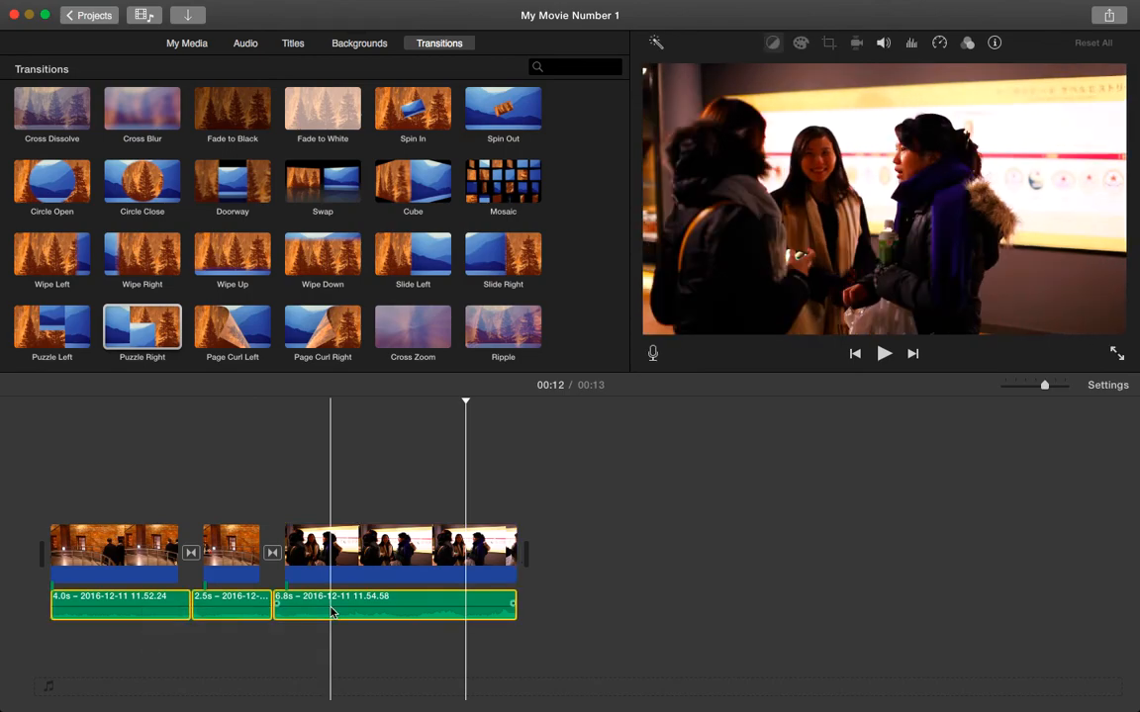
{"action": "key", "text": "Delete"}
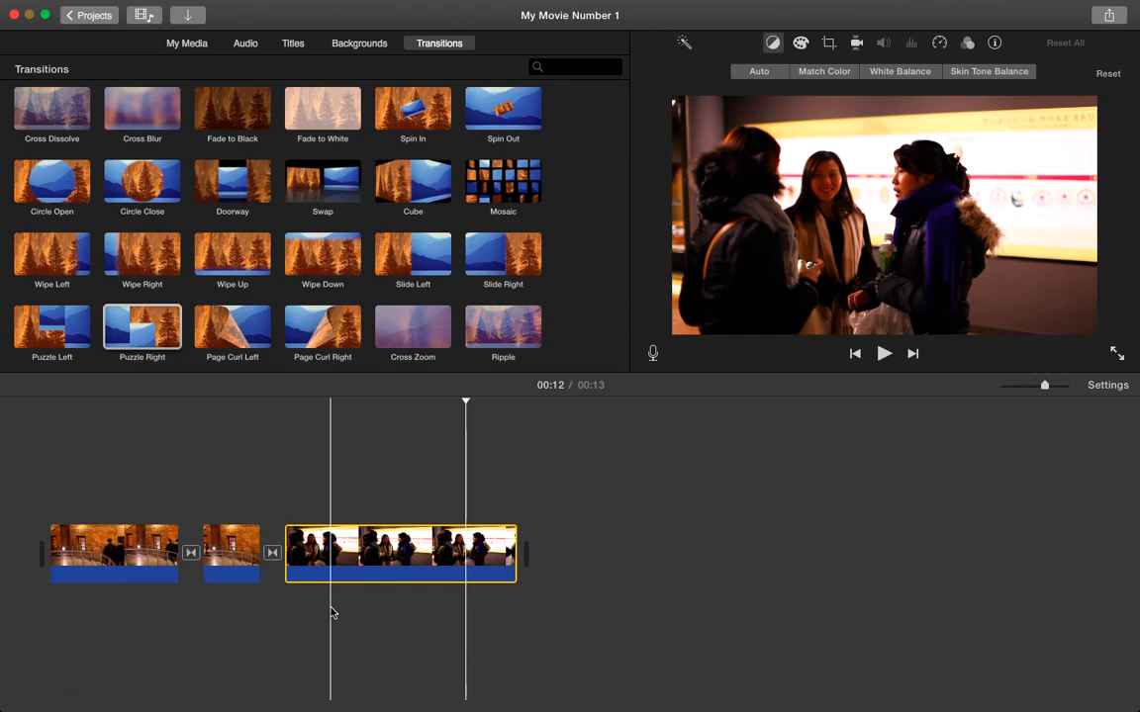
Delete the short second brick-building clip between the two transitions from the timeline
{"action": "left_click", "coordinate": [51, 529]}
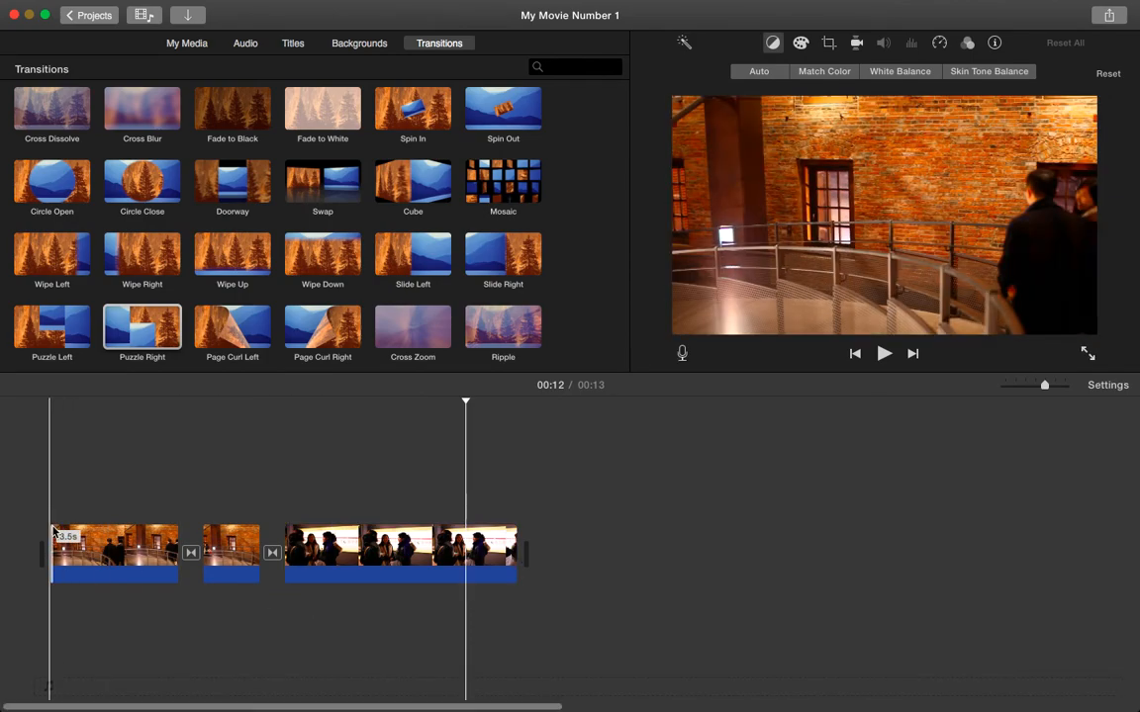
{"action": "left_click", "coordinate": [232, 544]}
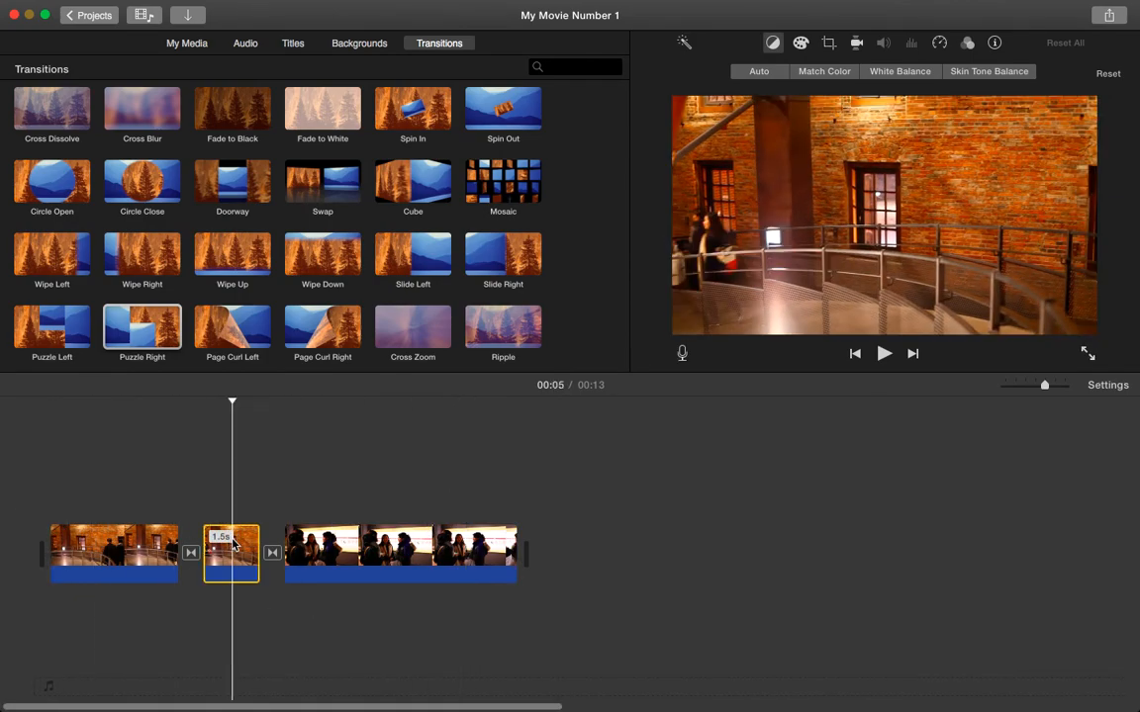
{"action": "key", "text": "Delete"}
Play the movie from the start through the transition and pause it in the second clip
{"action": "left_click", "coordinate": [54, 466]}
{"action": "left_click", "coordinate": [884, 353]}
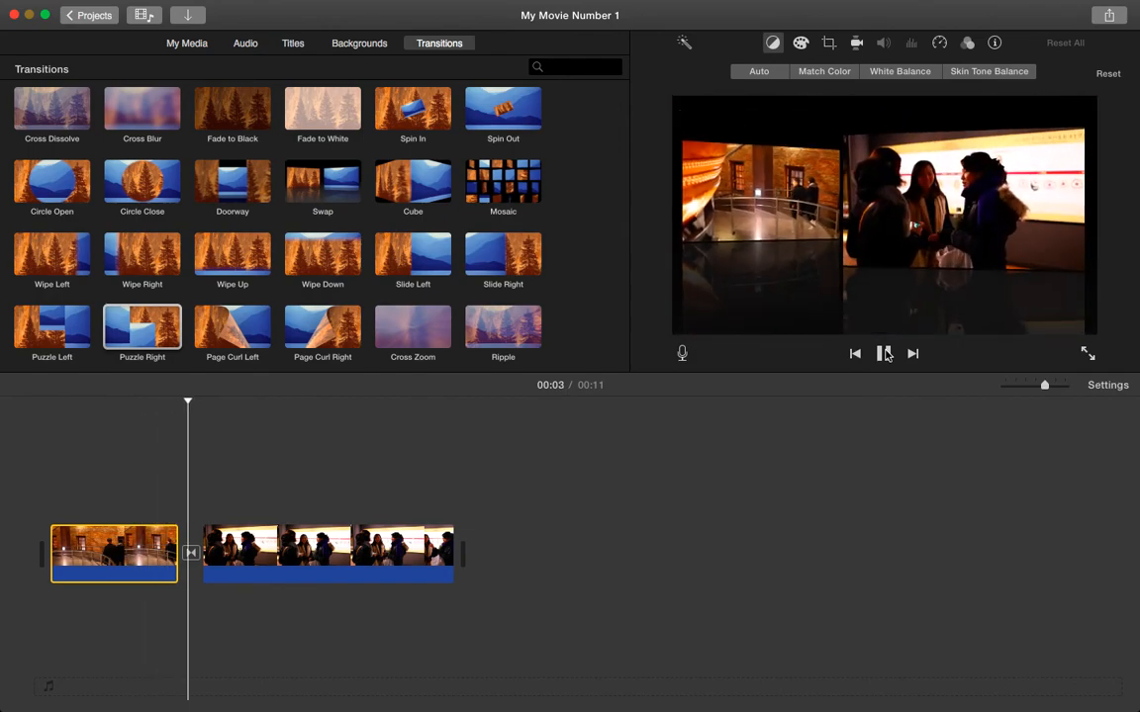
{"action": "left_click", "coordinate": [885, 355]}
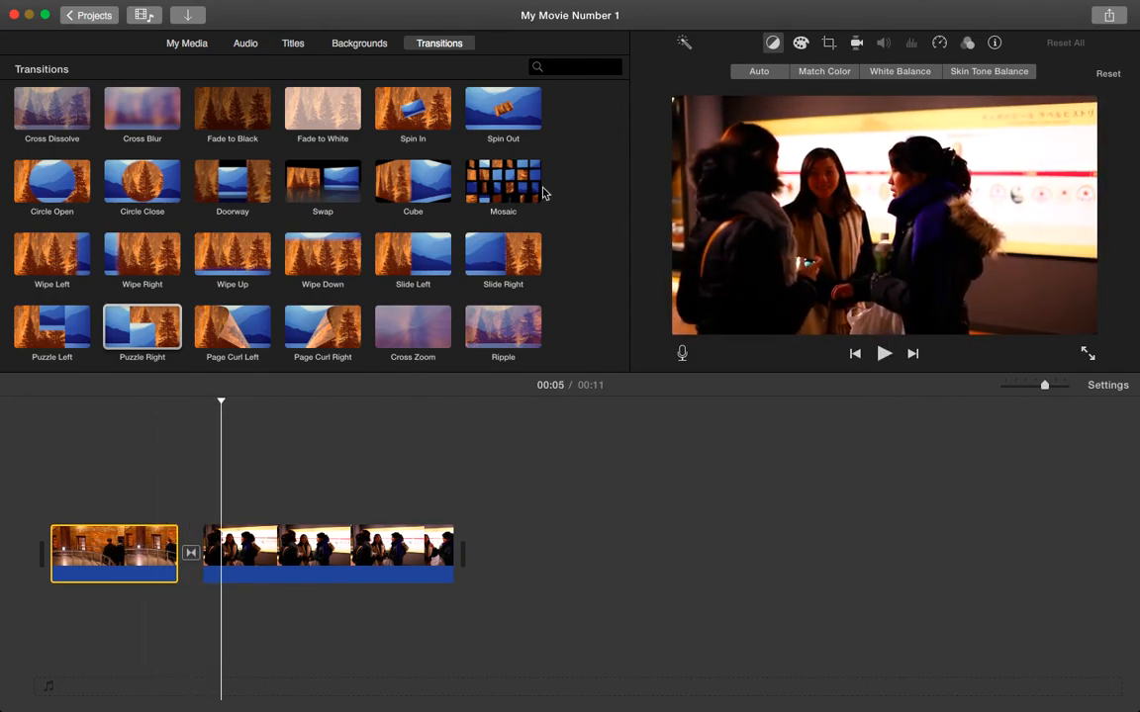
Browse the iTunes music list and select A Girl Worth Fighting For to preview its waveform
{"action": "left_click", "coordinate": [185, 44]}
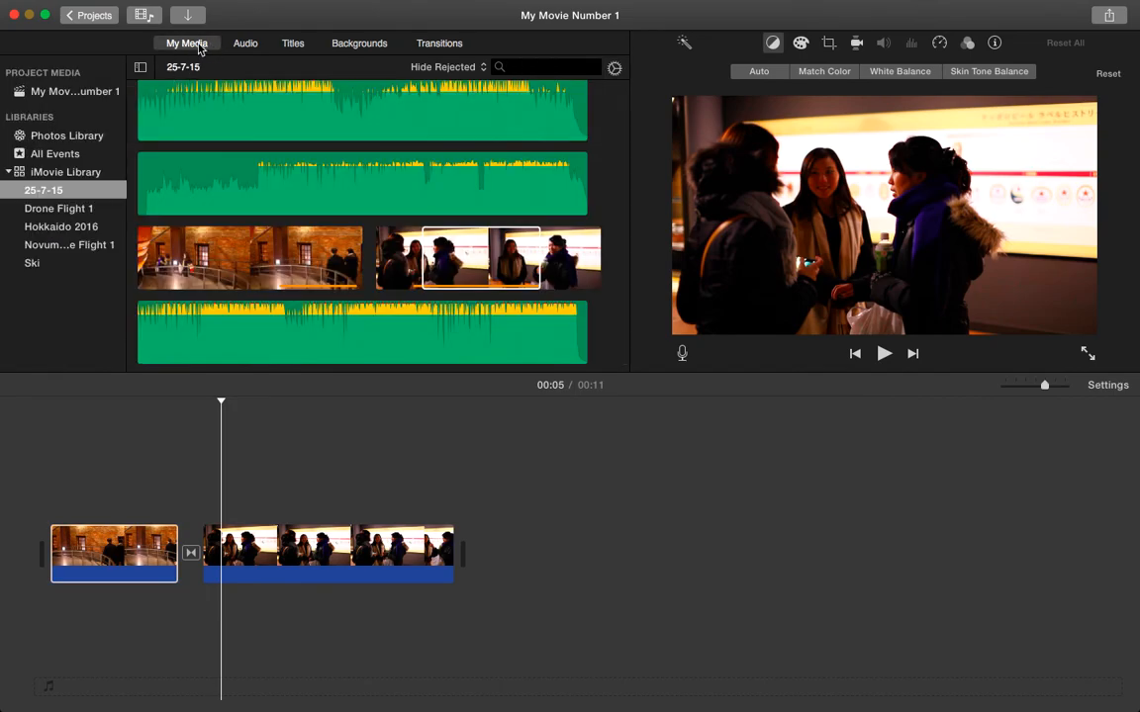
{"action": "left_click", "coordinate": [228, 221]}
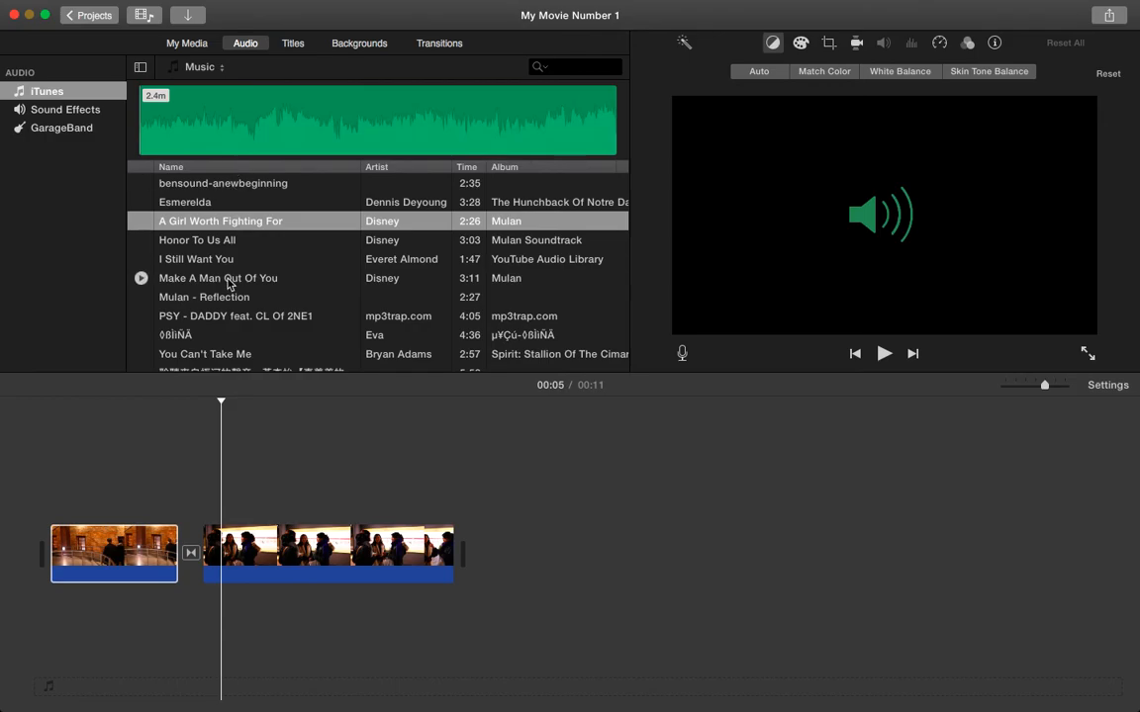
{"action": "scroll", "coordinate": [228, 285], "scroll_direction": "down", "scroll_amount": 2}
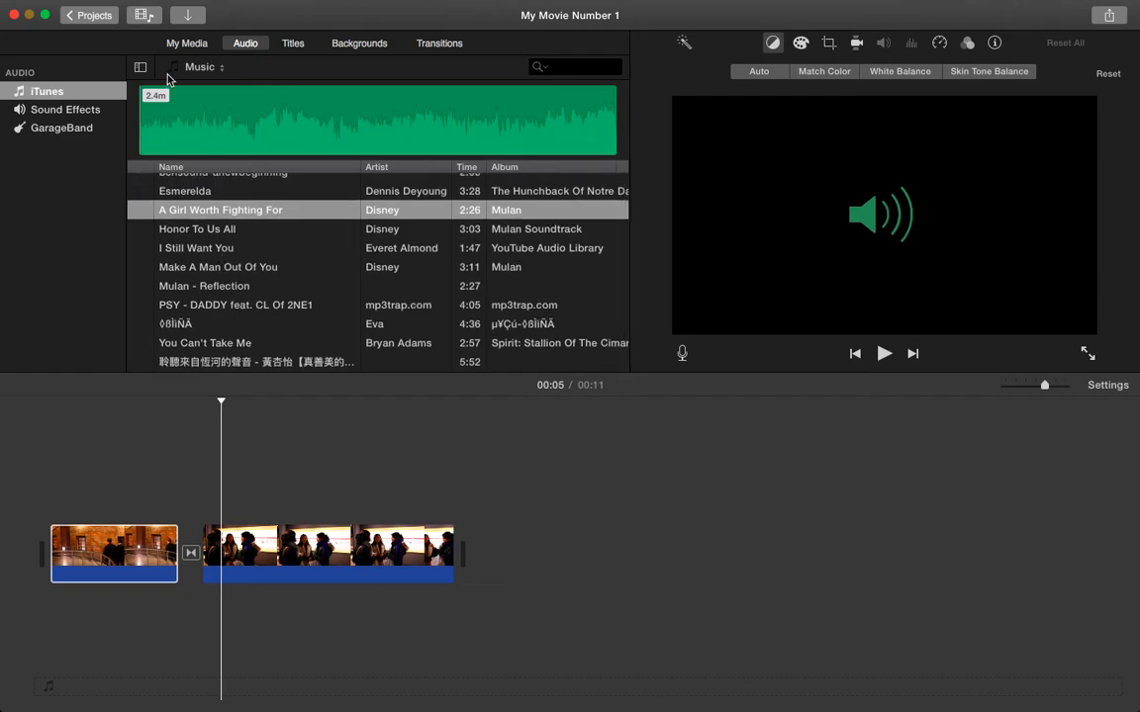
Open the media import and expand the 12 Music folder inside Google Drive in the home folder
{"action": "left_click", "coordinate": [182, 44]}
{"action": "left_click", "coordinate": [191, 17]}
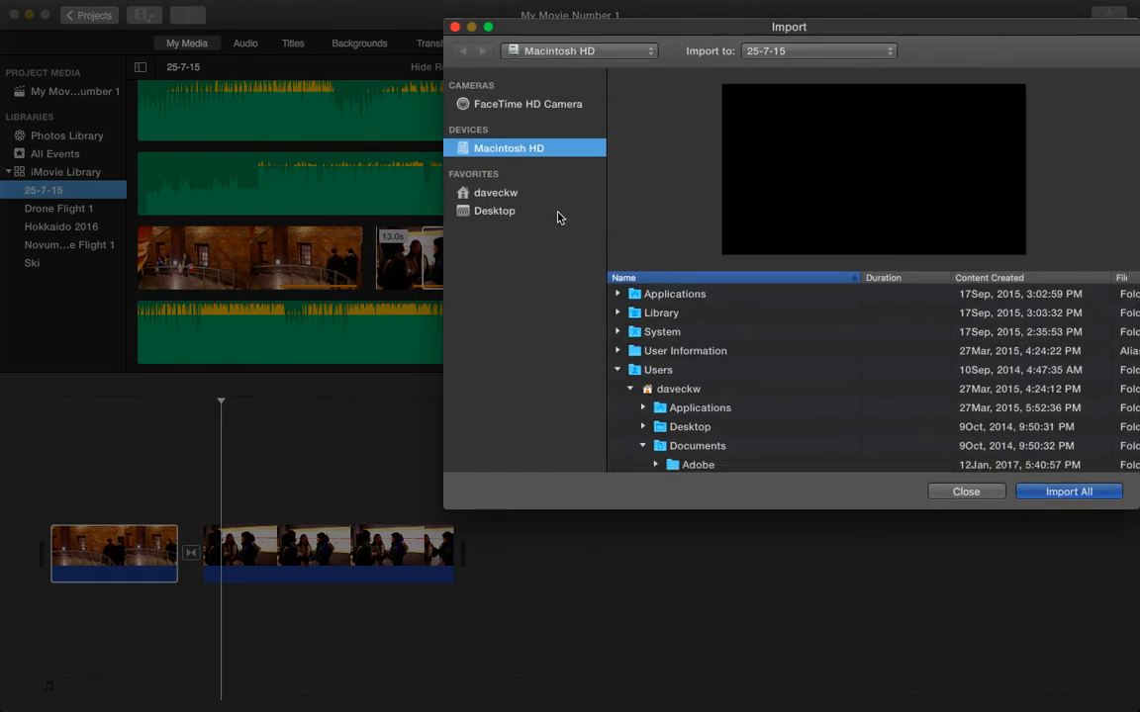
{"action": "left_click", "coordinate": [618, 373]}
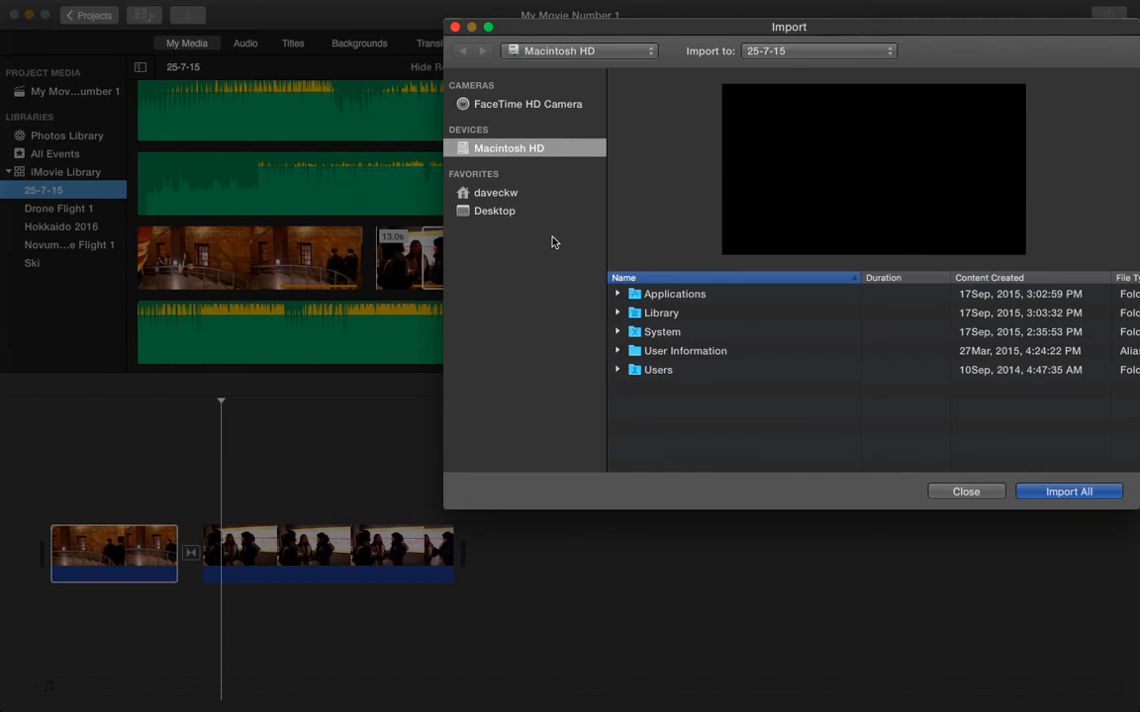
{"action": "left_click", "coordinate": [516, 197]}
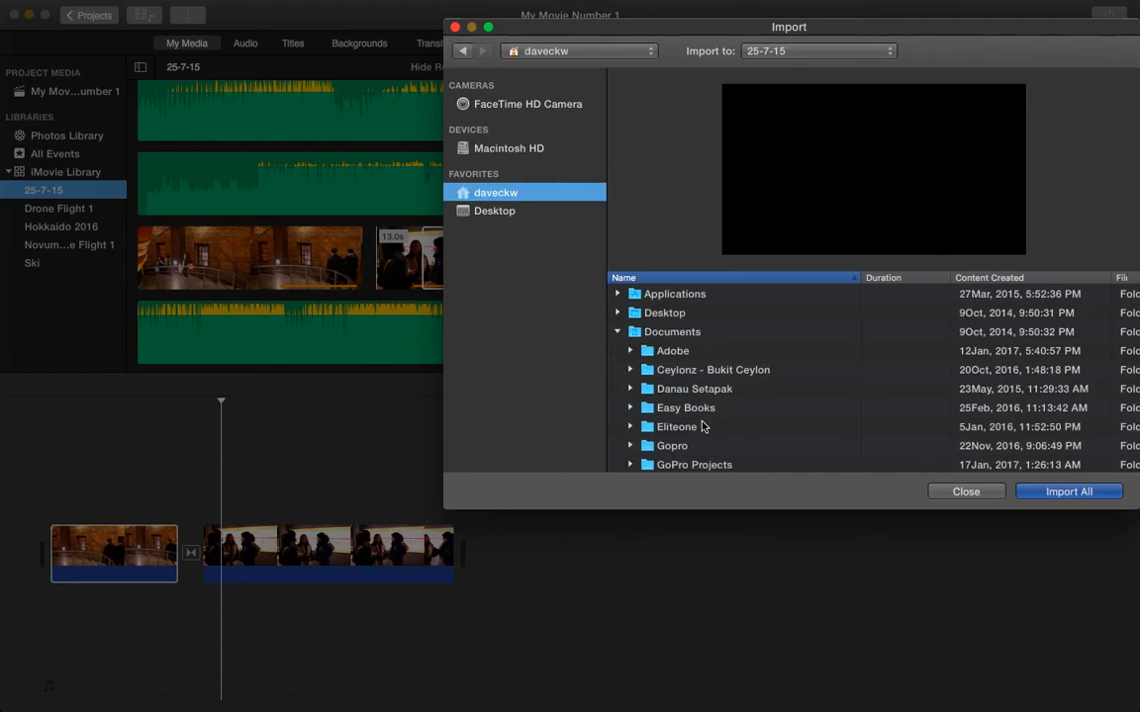
{"action": "left_click", "coordinate": [618, 333]}
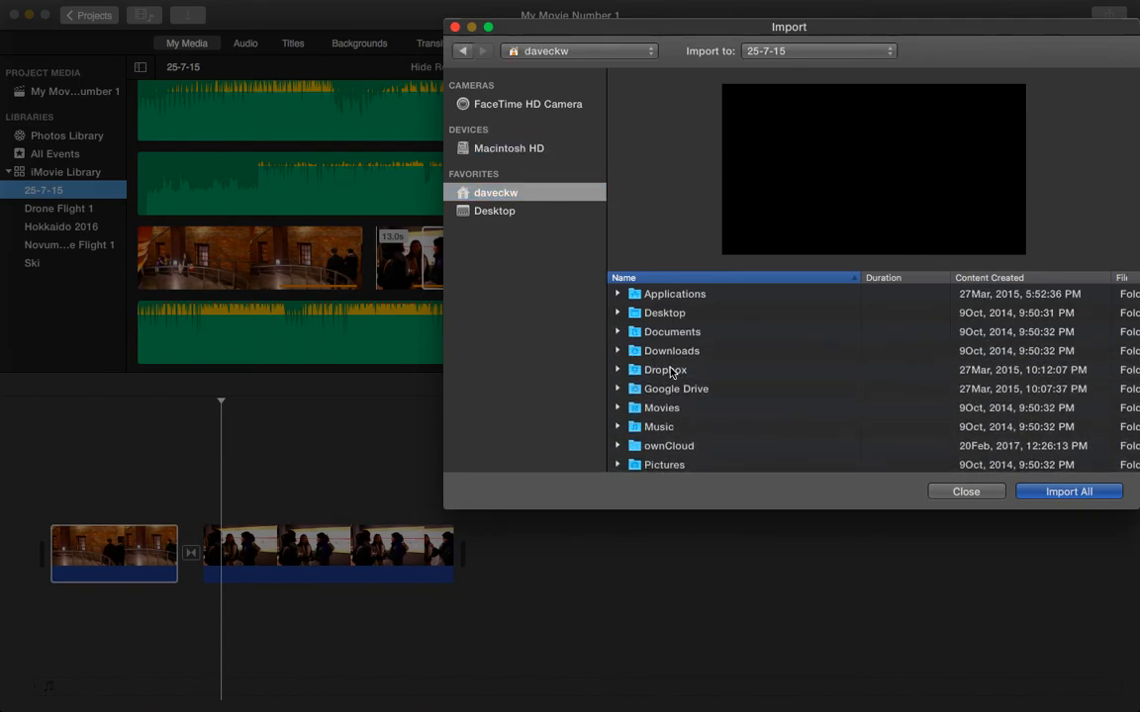
{"action": "left_click", "coordinate": [617, 389]}
{"action": "scroll", "coordinate": [693, 396], "scroll_direction": "down", "scroll_amount": 6}
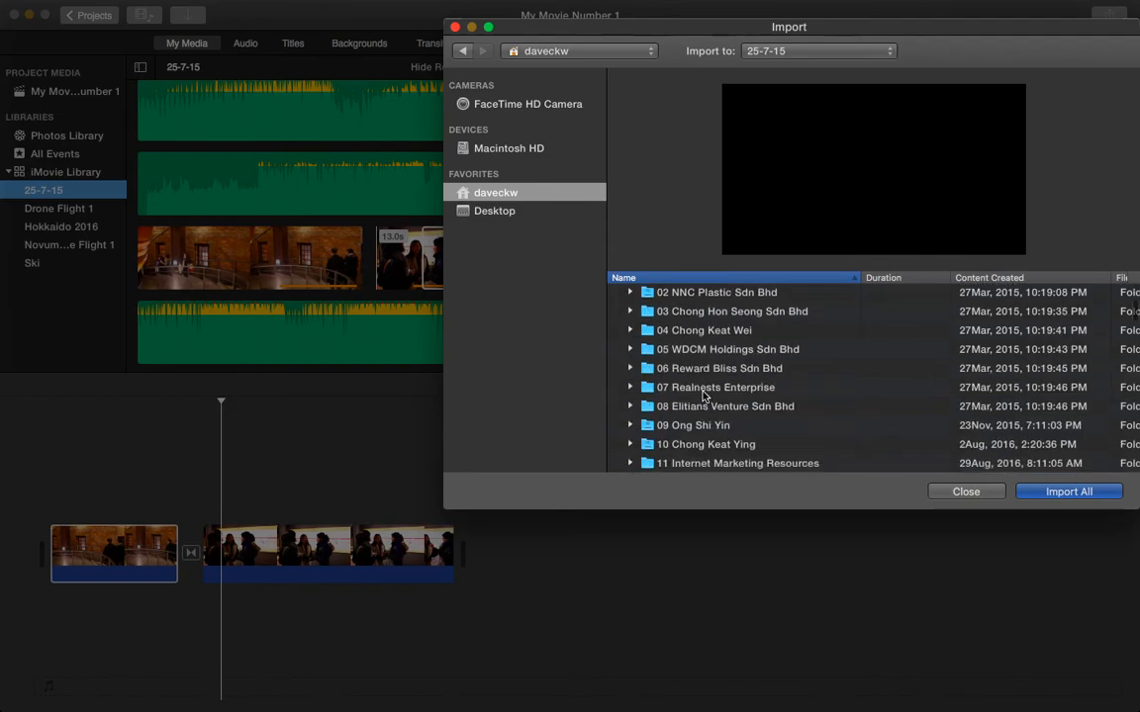
{"action": "scroll", "coordinate": [705, 395], "scroll_direction": "down", "scroll_amount": 1}
{"action": "left_click", "coordinate": [676, 396]}
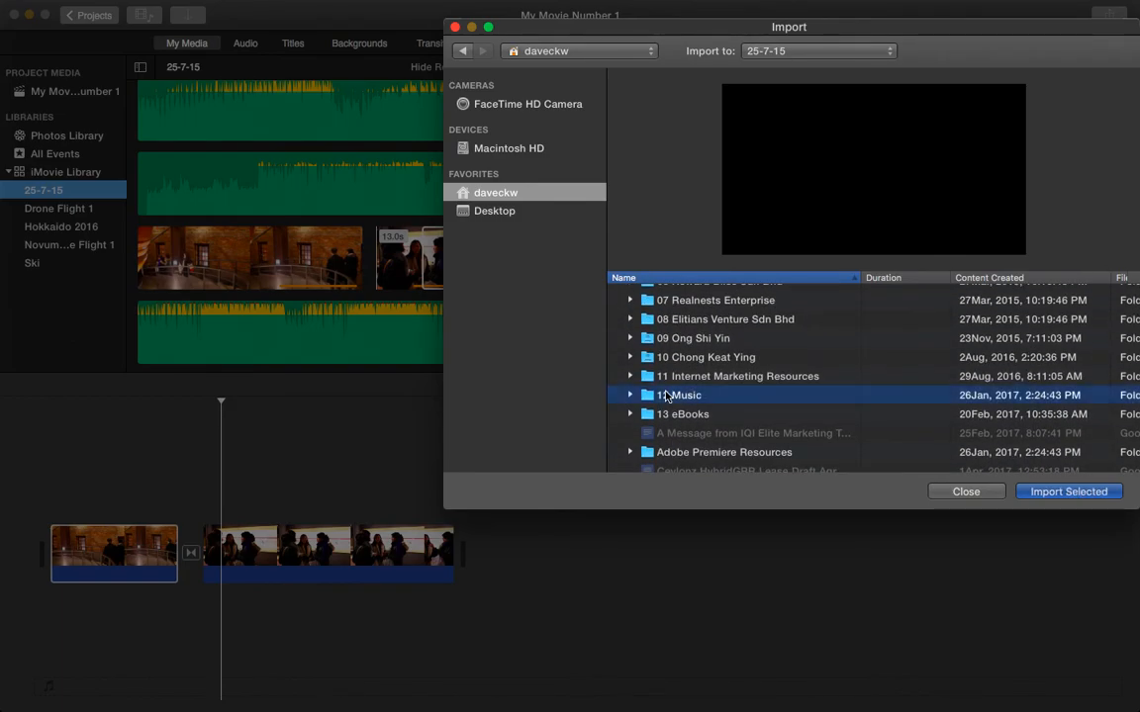
{"action": "left_click", "coordinate": [630, 396]}
Import the Mood Booster! Cheerful and Upbeat Music track into the 25-7-15 event
{"action": "scroll", "coordinate": [706, 399], "scroll_direction": "down", "scroll_amount": 5}
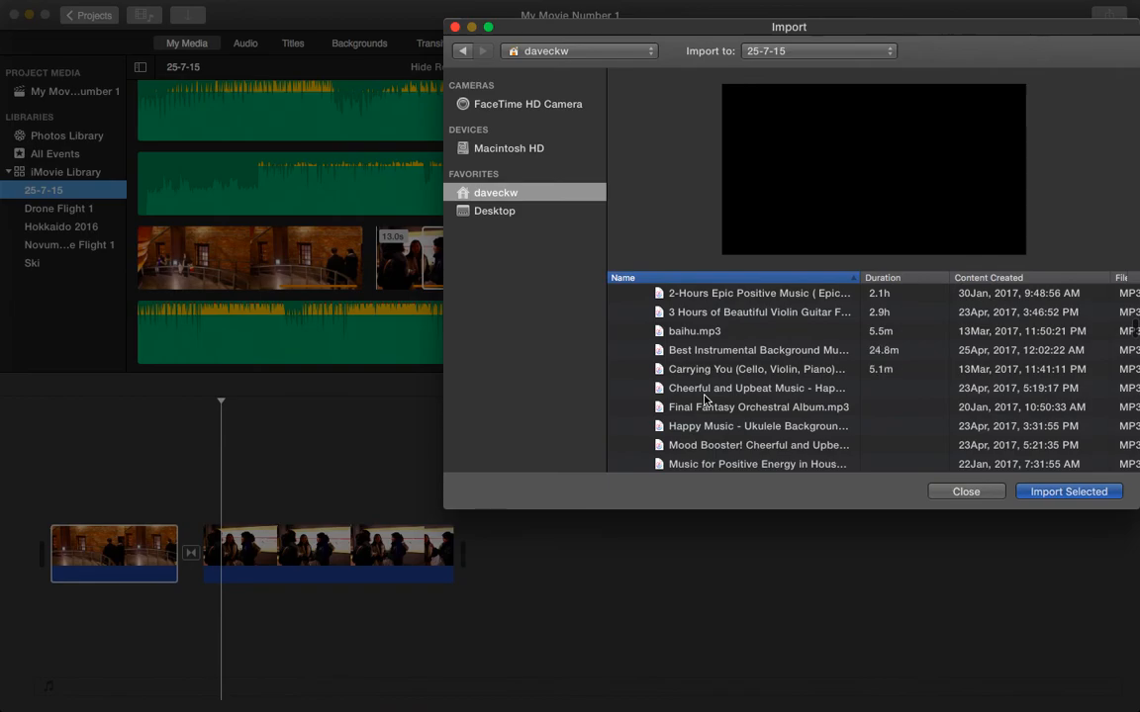
{"action": "scroll", "coordinate": [706, 400], "scroll_direction": "down", "scroll_amount": 2}
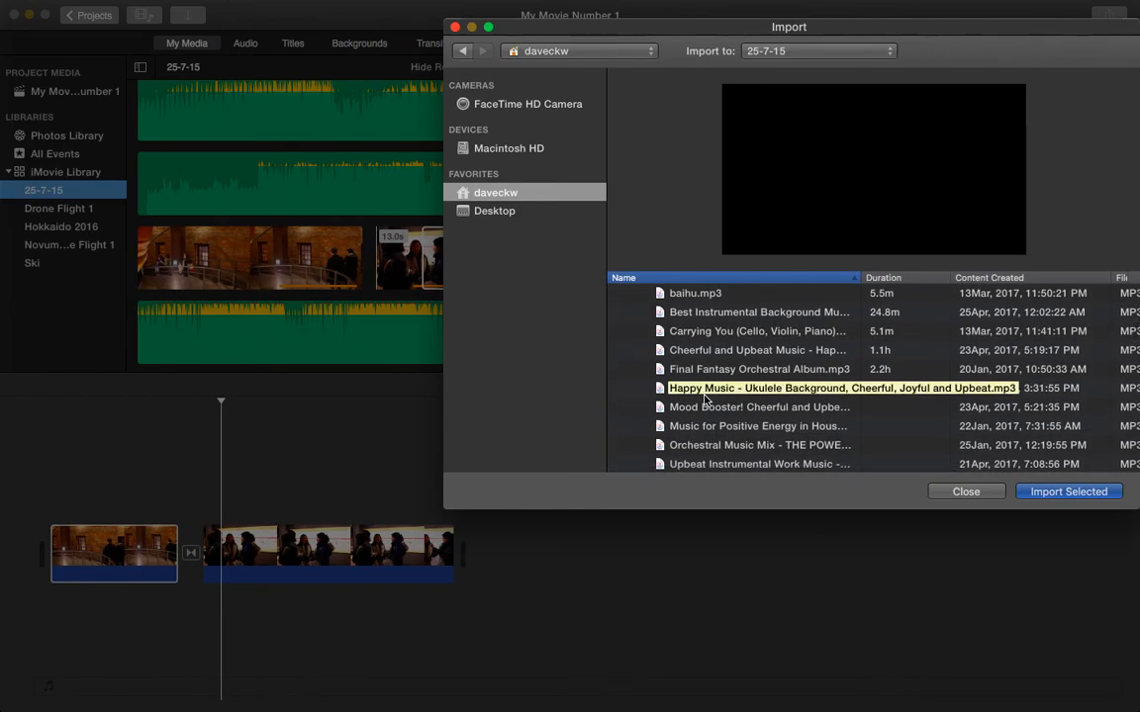
{"action": "left_click", "coordinate": [697, 408]}
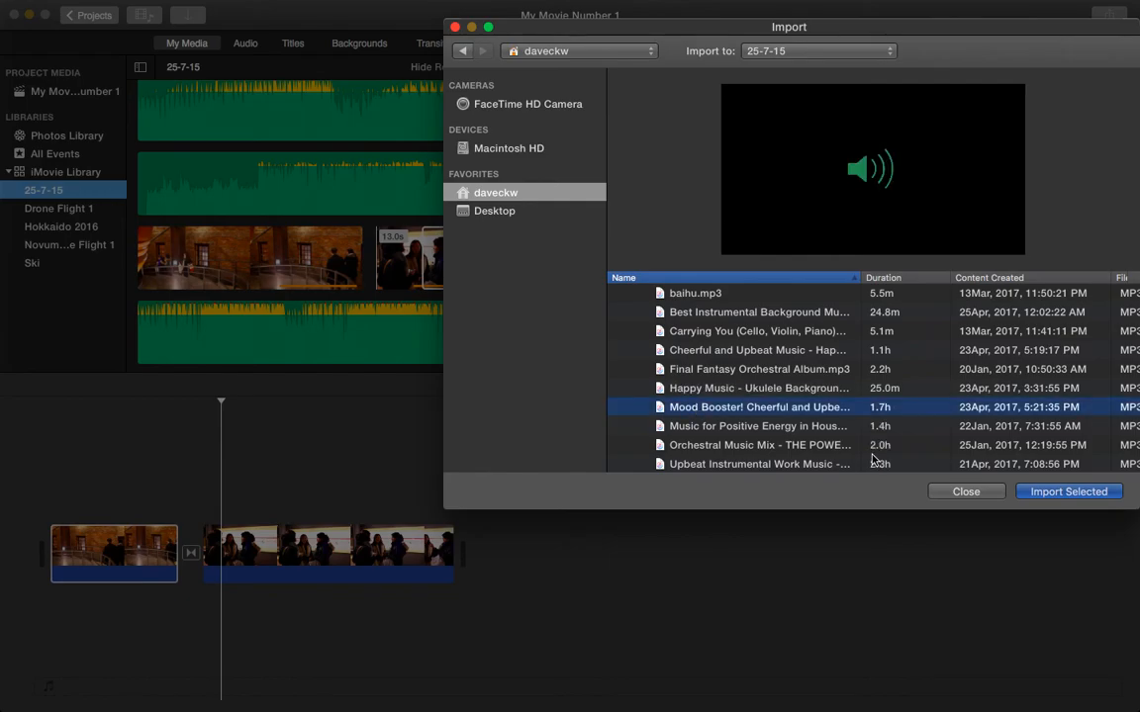
{"action": "left_click", "coordinate": [1057, 493]}
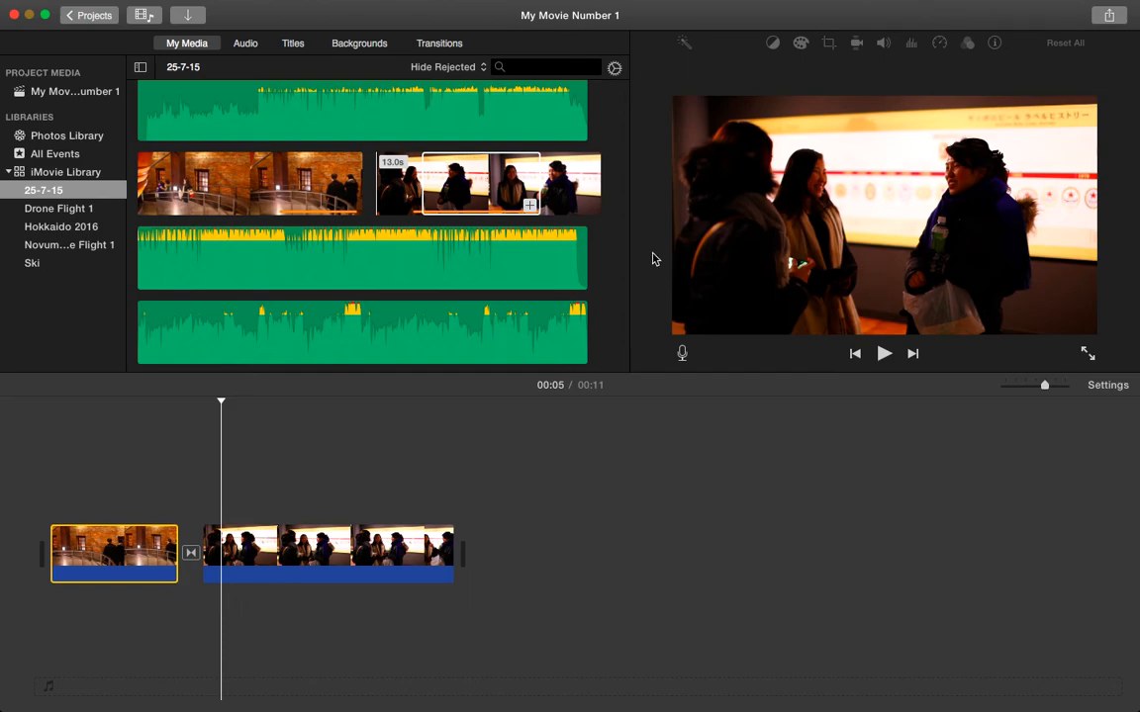
Find the imported Mood Booster track in the 25-7-15 event's media and preview part of it
{"action": "scroll", "coordinate": [406, 240], "scroll_direction": "down", "scroll_amount": 4}
{"action": "scroll", "coordinate": [405, 247], "scroll_direction": "up", "scroll_amount": 3}
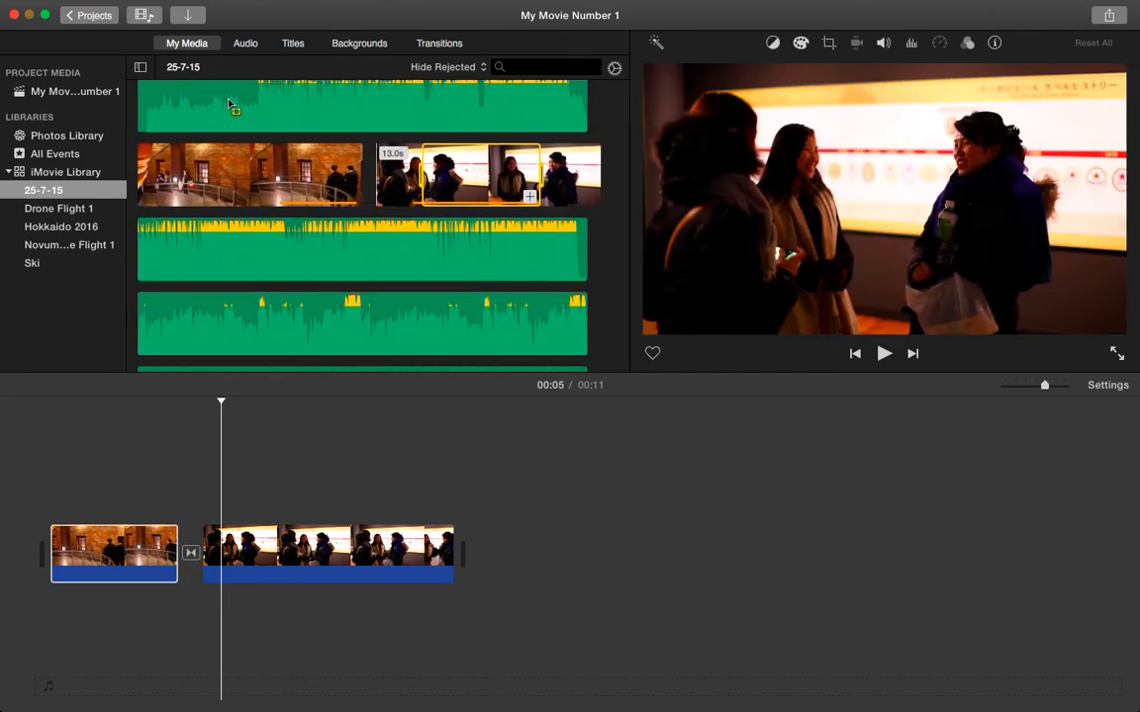
{"action": "left_click", "coordinate": [244, 48]}
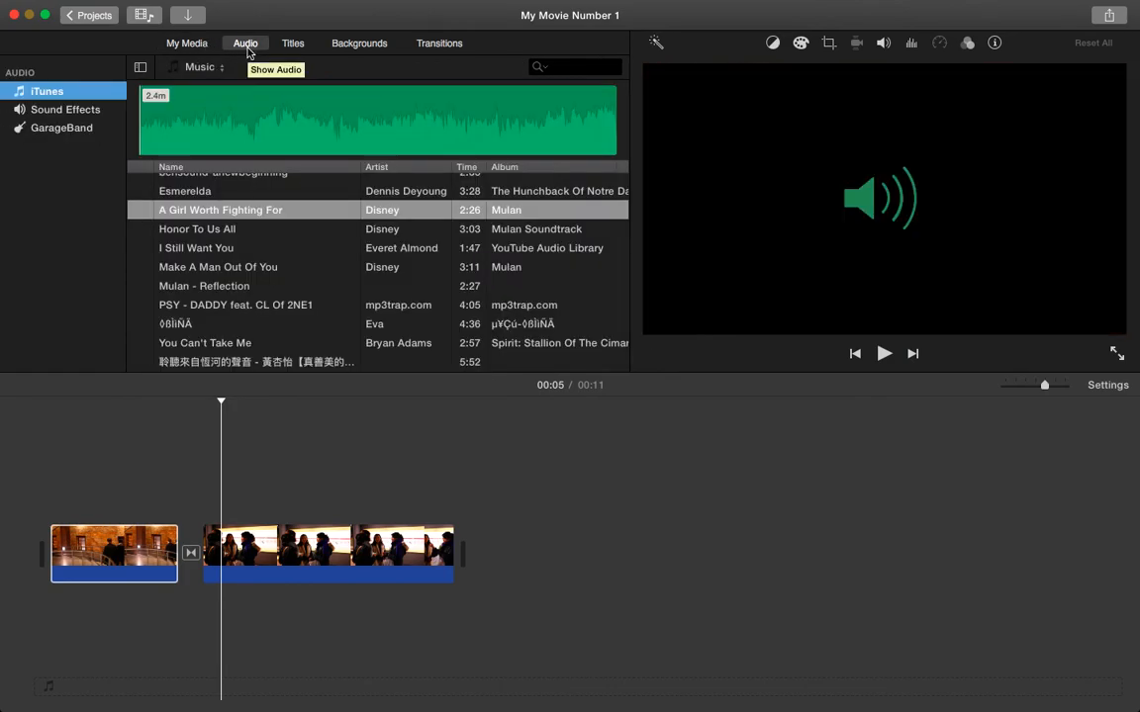
{"action": "left_click", "coordinate": [186, 43]}
{"action": "scroll", "coordinate": [241, 247], "scroll_direction": "down", "scroll_amount": 5}
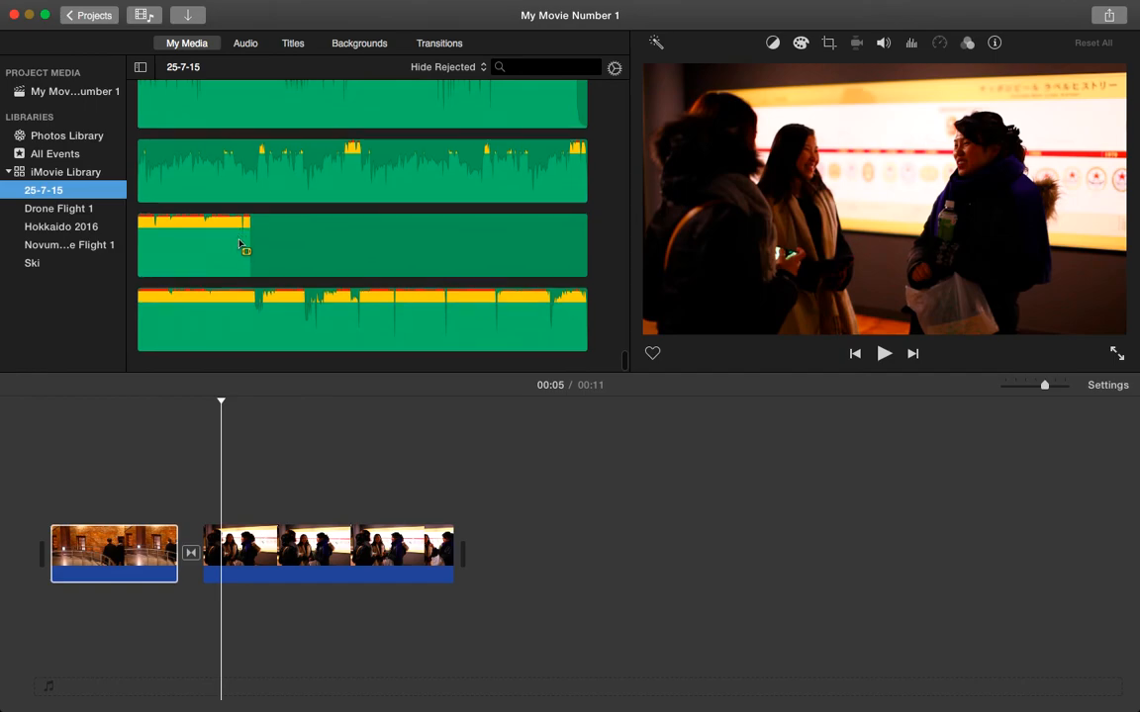
{"action": "left_click", "coordinate": [316, 253]}
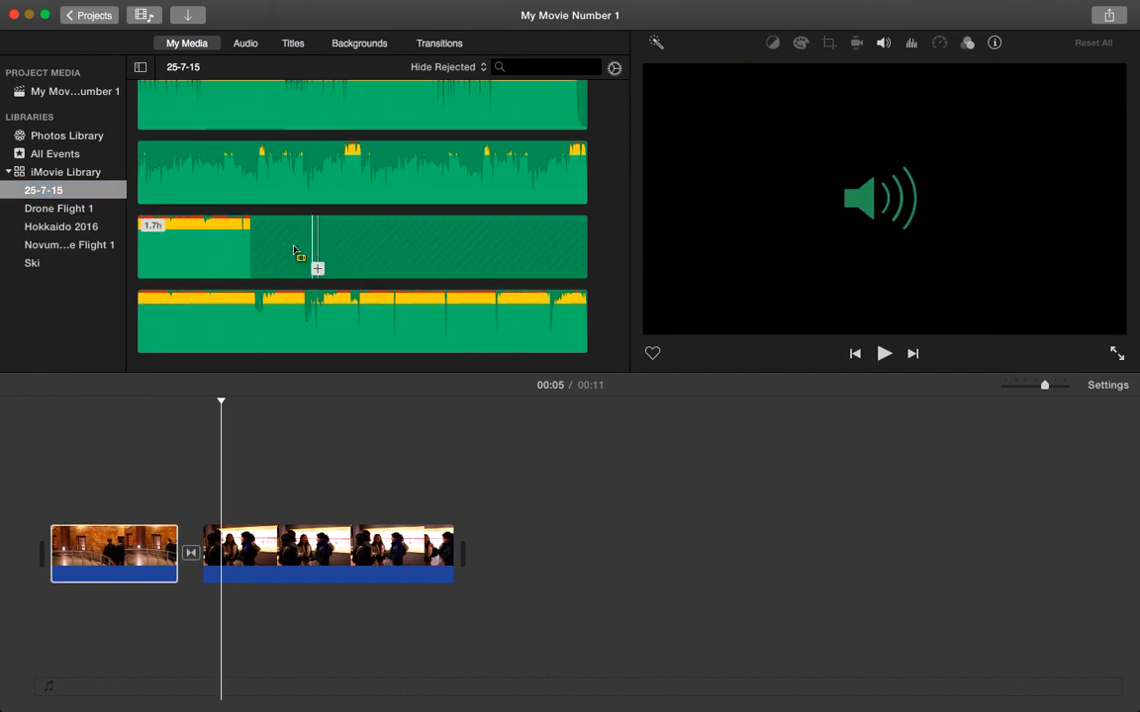
{"action": "scroll", "coordinate": [247, 217], "scroll_direction": "up", "scroll_amount": 3}
{"action": "scroll", "coordinate": [245, 213], "scroll_direction": "down", "scroll_amount": 3}
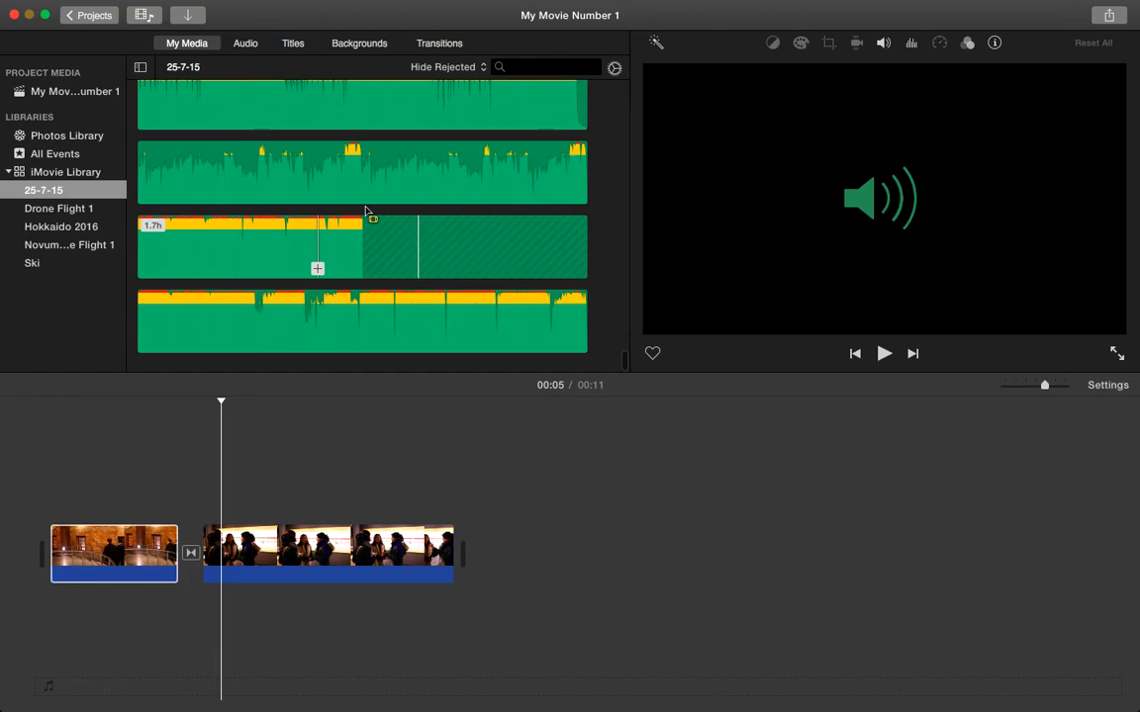
{"action": "left_click", "coordinate": [194, 252]}
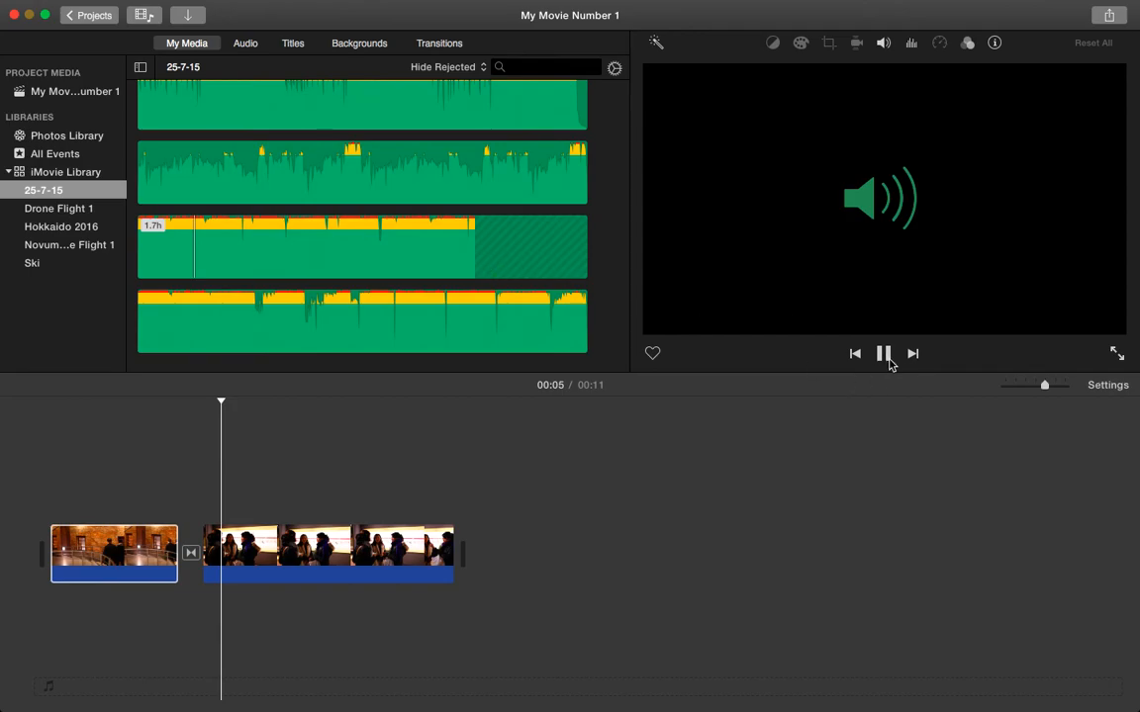
{"action": "left_click", "coordinate": [885, 354]}
Add a short range of the Mood Booster track to the movie as background music and play the movie from the start
{"action": "mouse_move", "coordinate": [213, 241]}
{"action": "left_mouse_down"}
{"action": "mouse_move", "coordinate": [499, 254]}
{"action": "mouse_move", "coordinate": [215, 252]}
{"action": "left_mouse_up"}
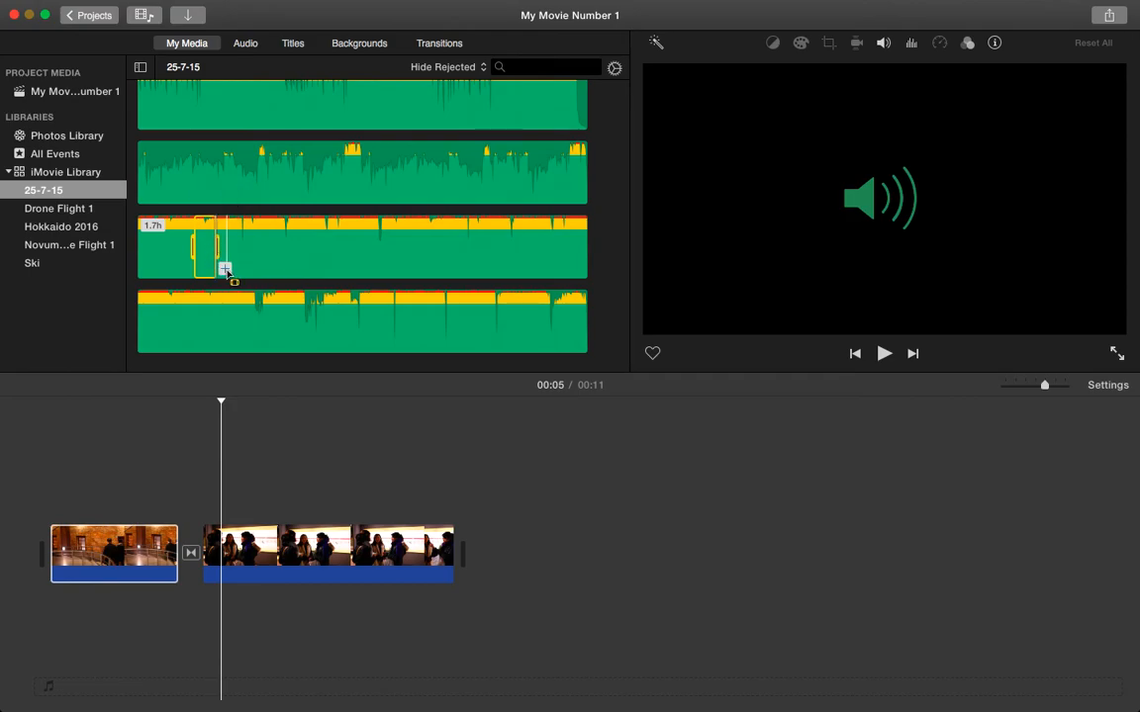
{"action": "left_click", "coordinate": [38, 474]}
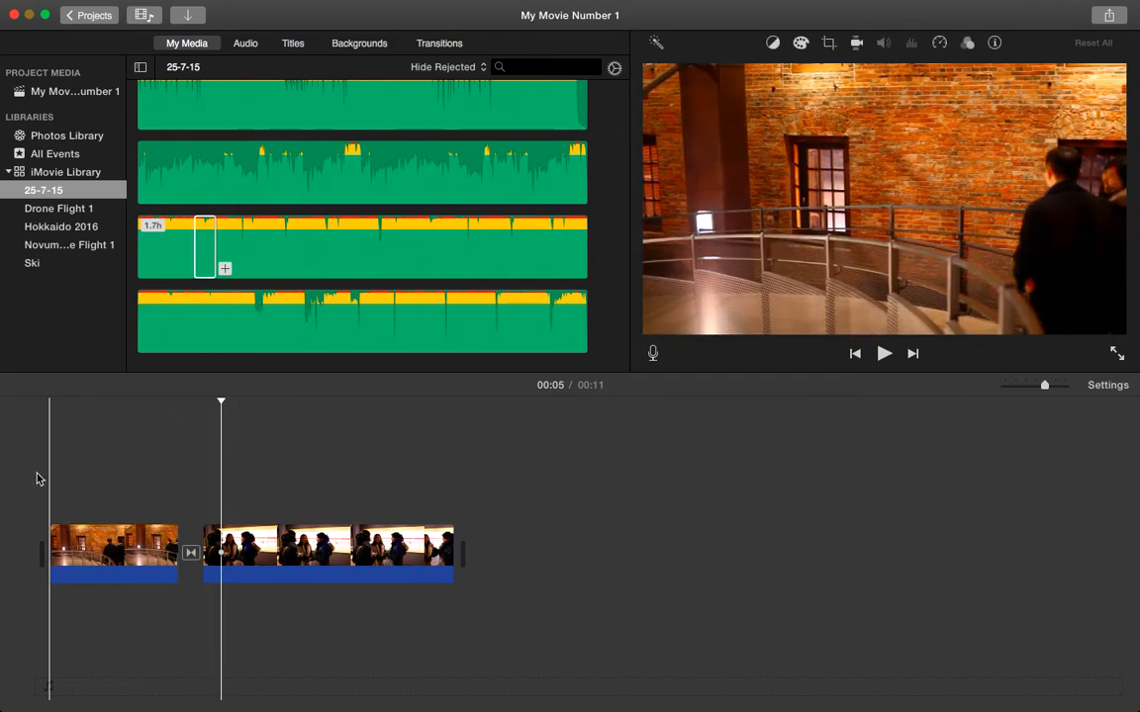
{"action": "left_click", "coordinate": [225, 270]}
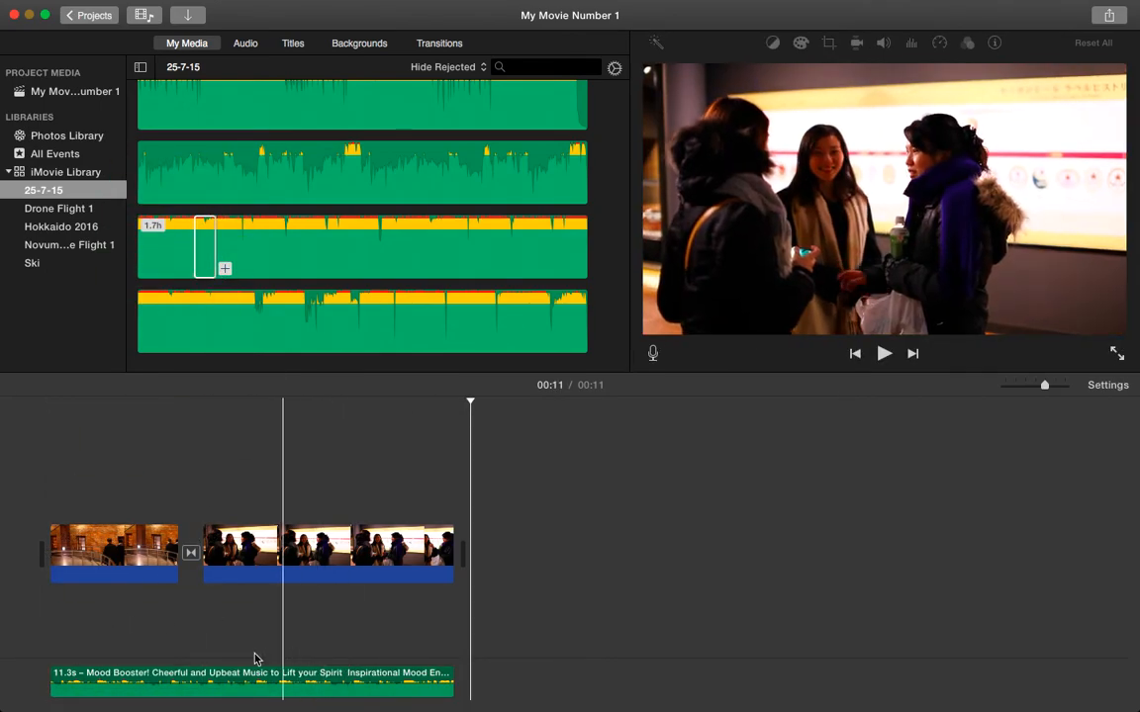
{"action": "left_click", "coordinate": [54, 511]}
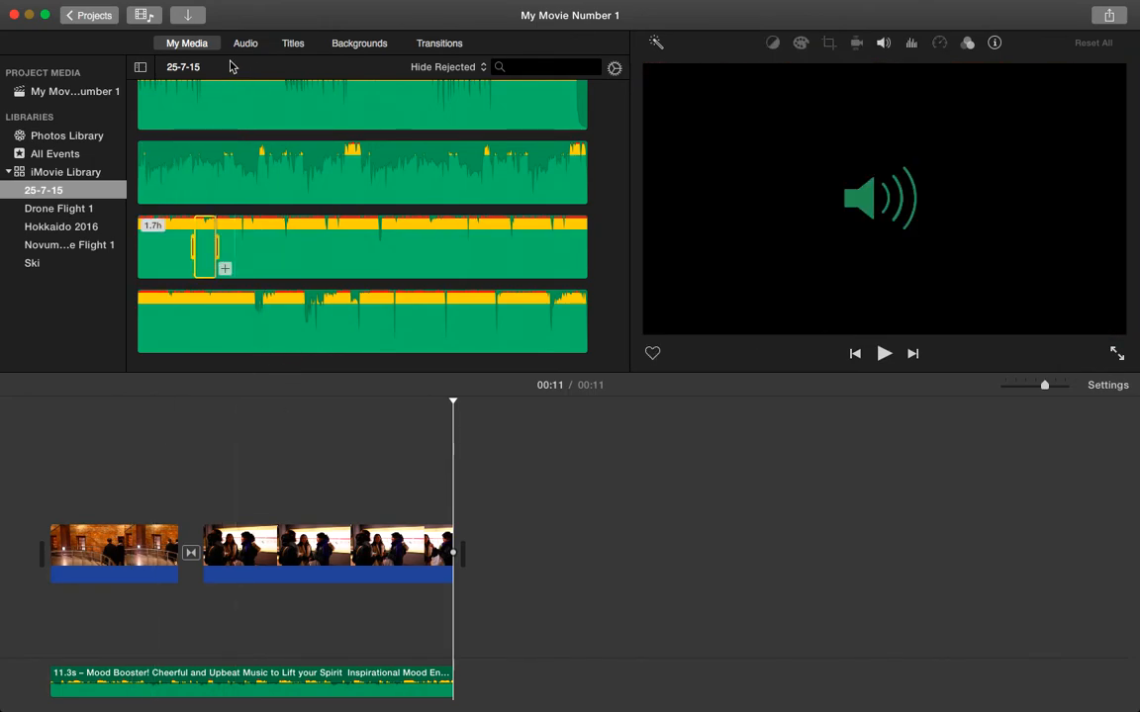
Append a selected range of the ski footage to the end of the timeline and insert a Slide Left transition before it
{"action": "scroll", "coordinate": [198, 138], "scroll_direction": "up", "scroll_amount": 10}
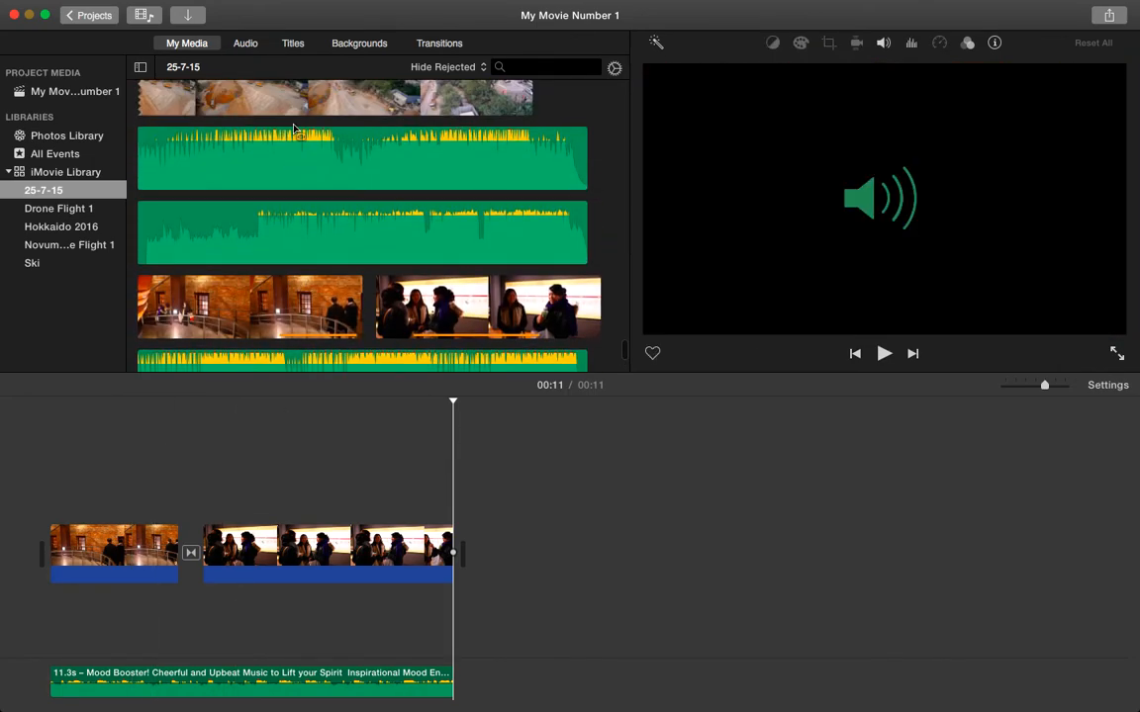
{"action": "scroll", "coordinate": [277, 138], "scroll_direction": "up", "scroll_amount": 15}
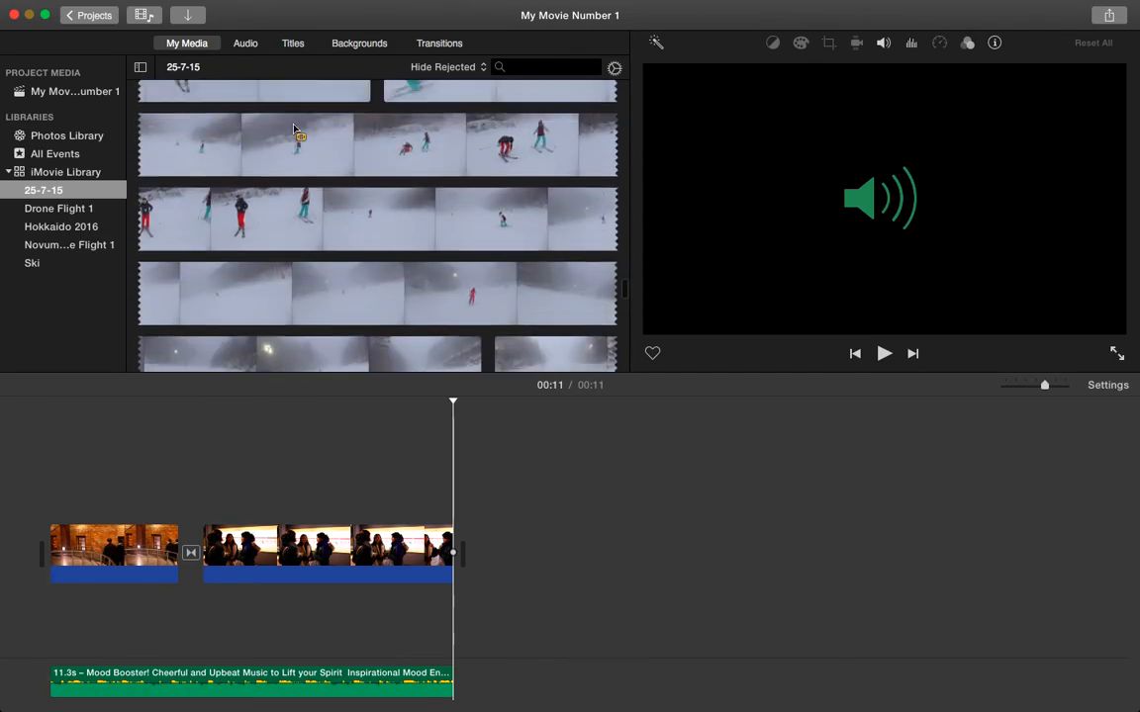
{"action": "left_click_drag", "start_coordinate": [164, 186], "coordinate": [346, 183]}
{"action": "left_click", "coordinate": [331, 207]}
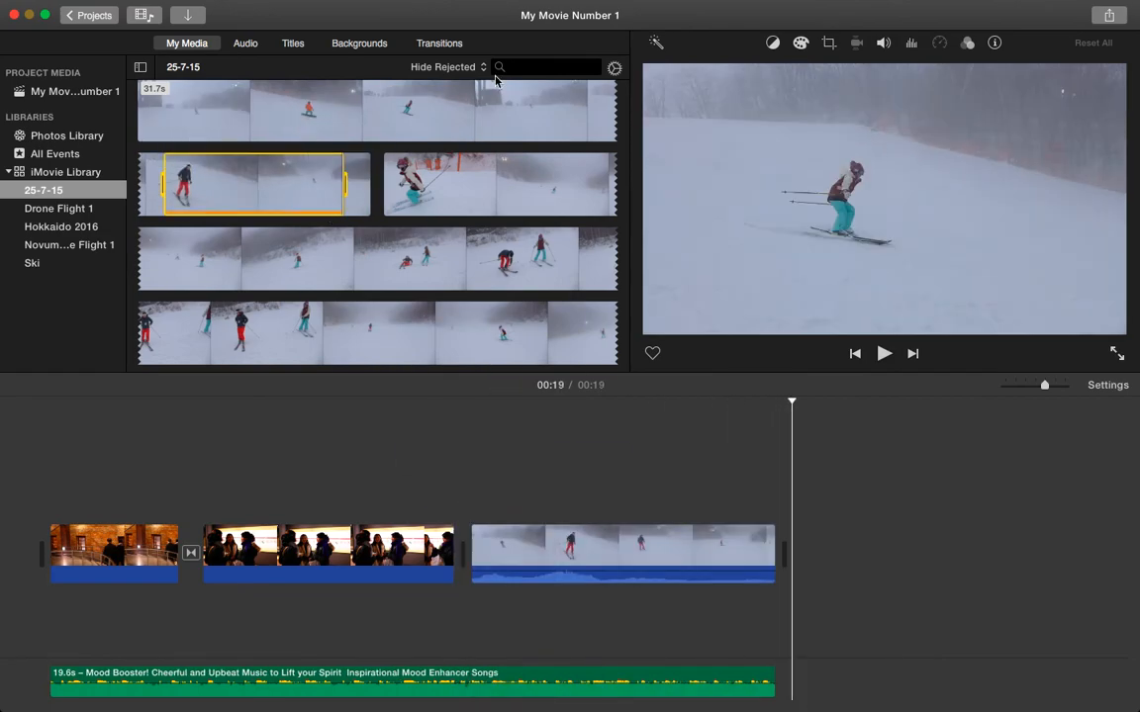
{"action": "left_click", "coordinate": [447, 46]}
{"action": "left_click_drag", "start_coordinate": [426, 269], "coordinate": [449, 552]}
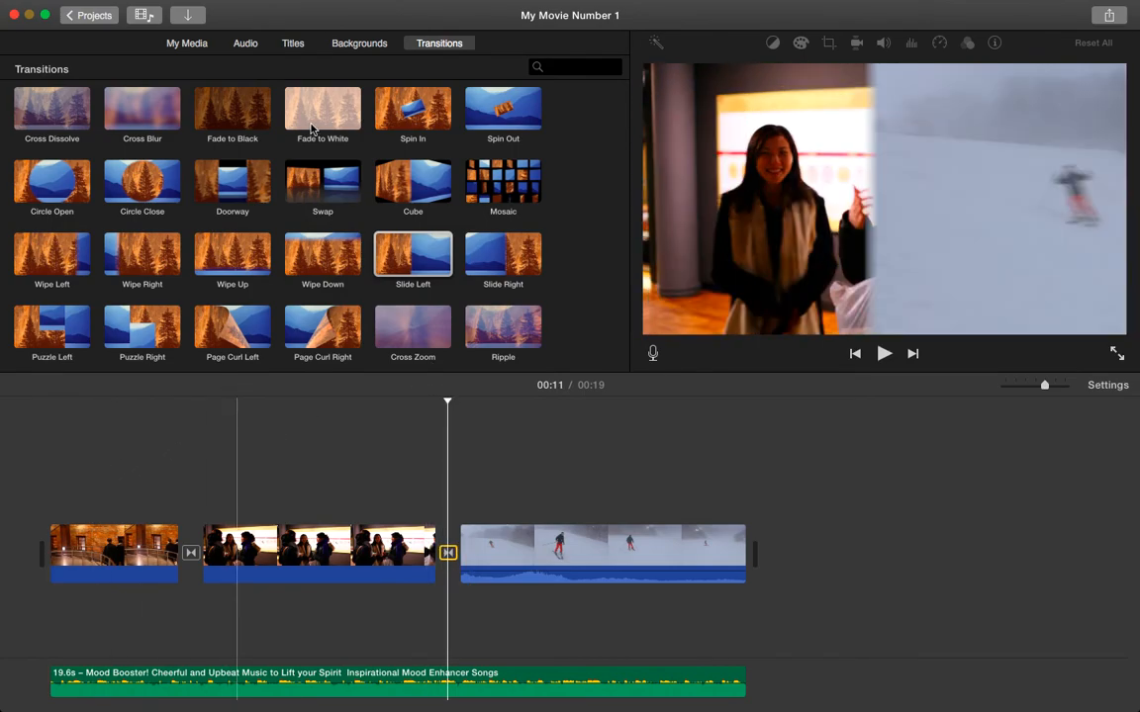
Insert a Standard title before the first clip and set its large main line to HOKKAIDO TRIP
{"action": "left_click", "coordinate": [284, 43]}
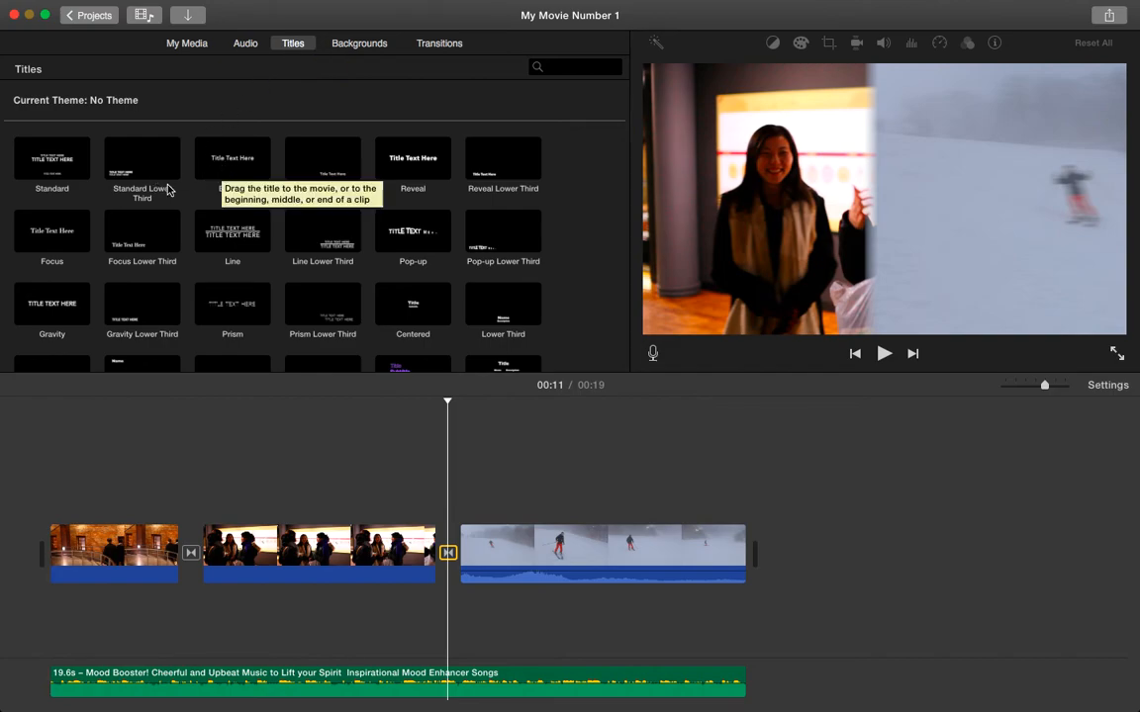
{"action": "left_click_drag", "start_coordinate": [53, 162], "coordinate": [129, 560]}
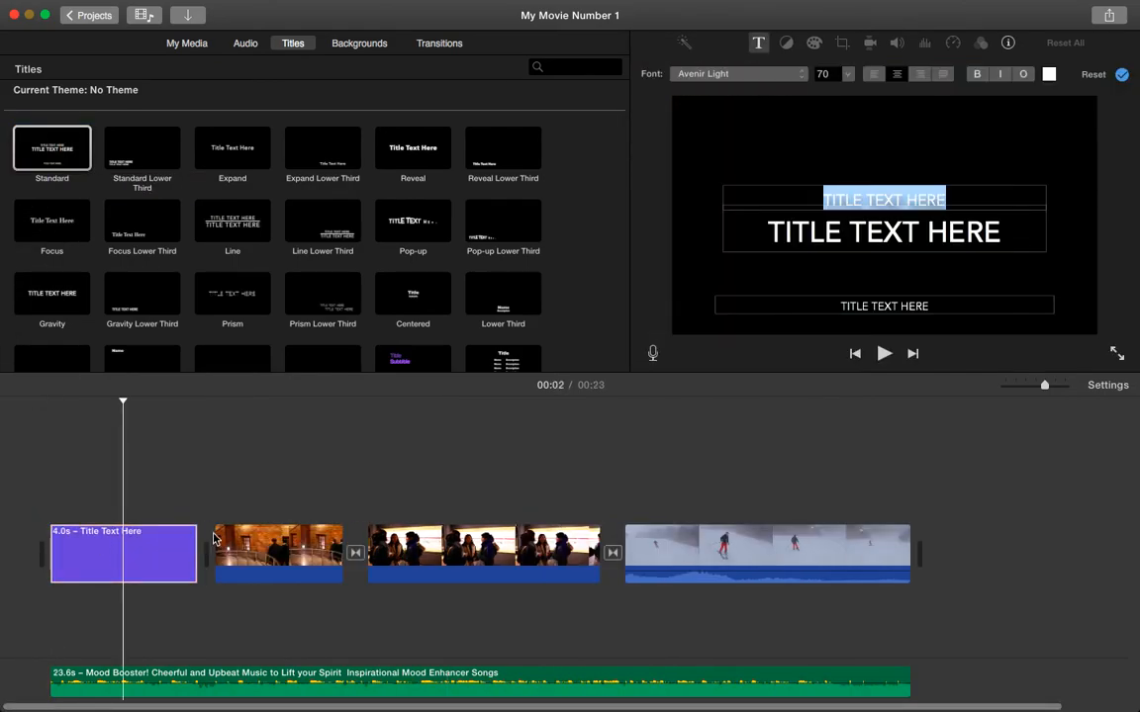
{"action": "left_click", "coordinate": [905, 225]}
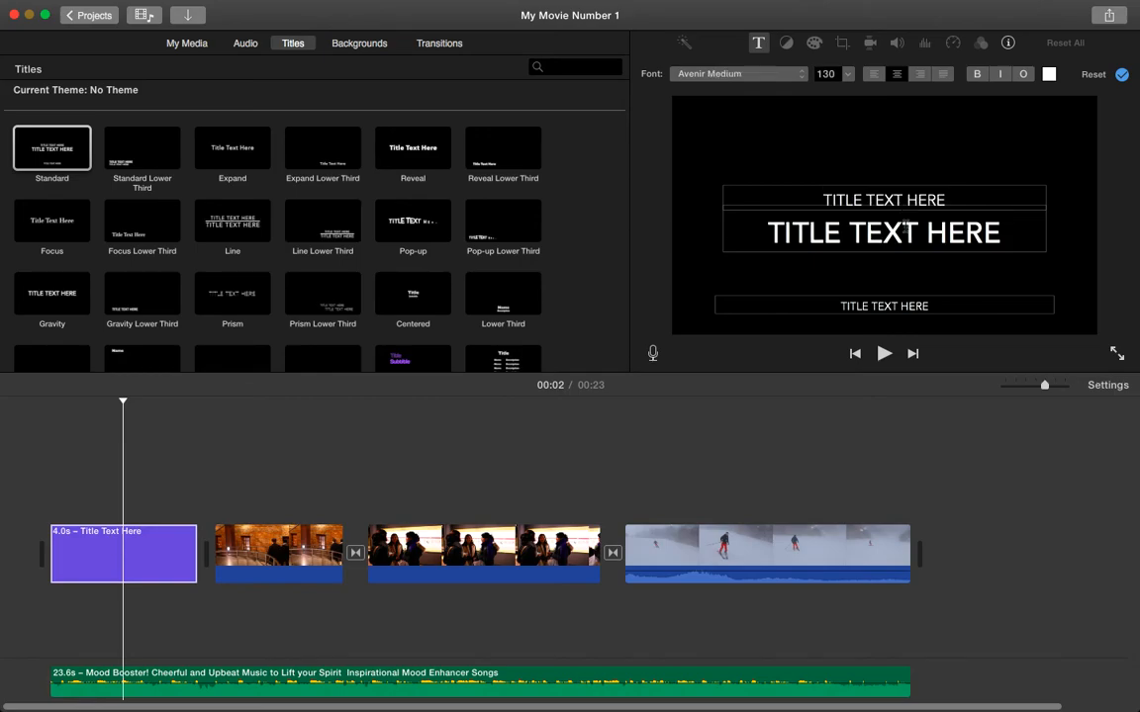
{"action": "type", "text": "HOKKA"}
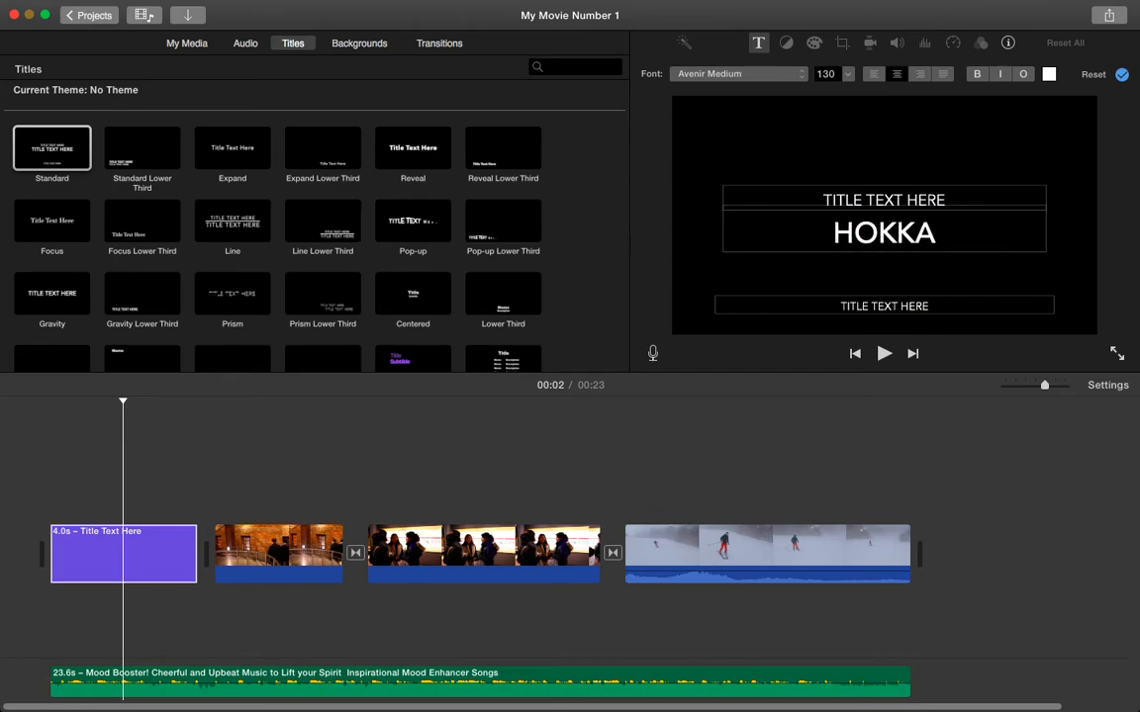
{"action": "type", "text": "IDO TRIP"}
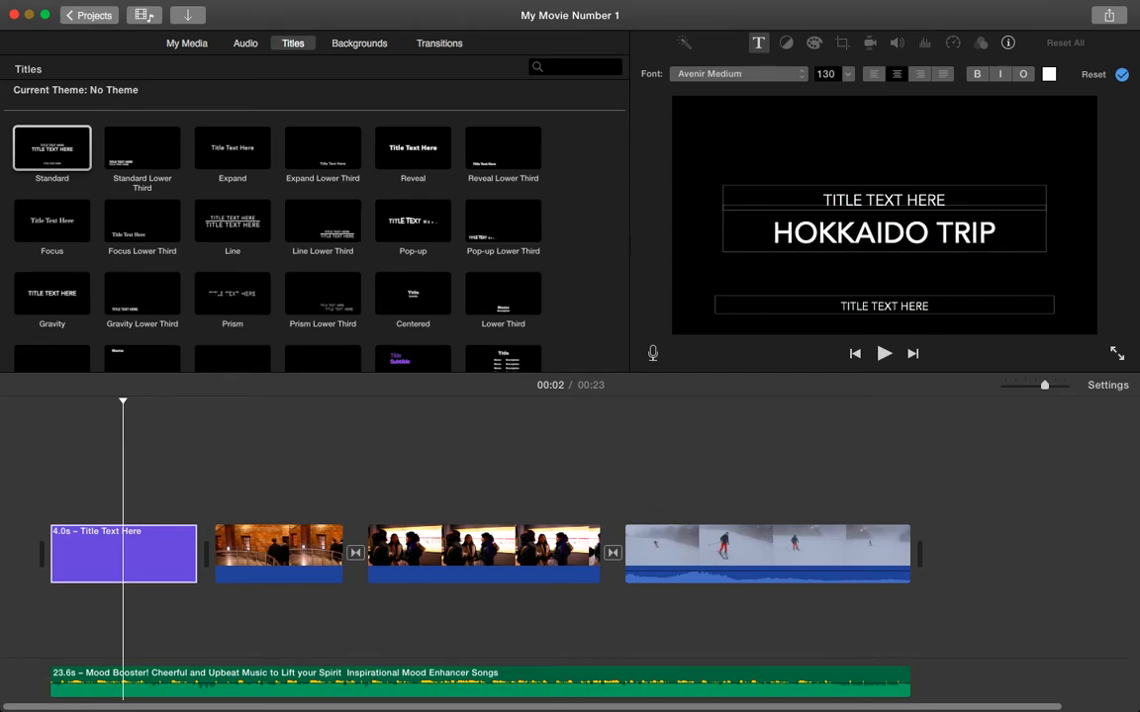
Set the title's small upper line to AMAZING and its lowest line to BY followed by the creator's full name
{"action": "left_click_drag", "start_coordinate": [944, 196], "coordinate": [702, 196]}
{"action": "type", "text": "AMZING"}
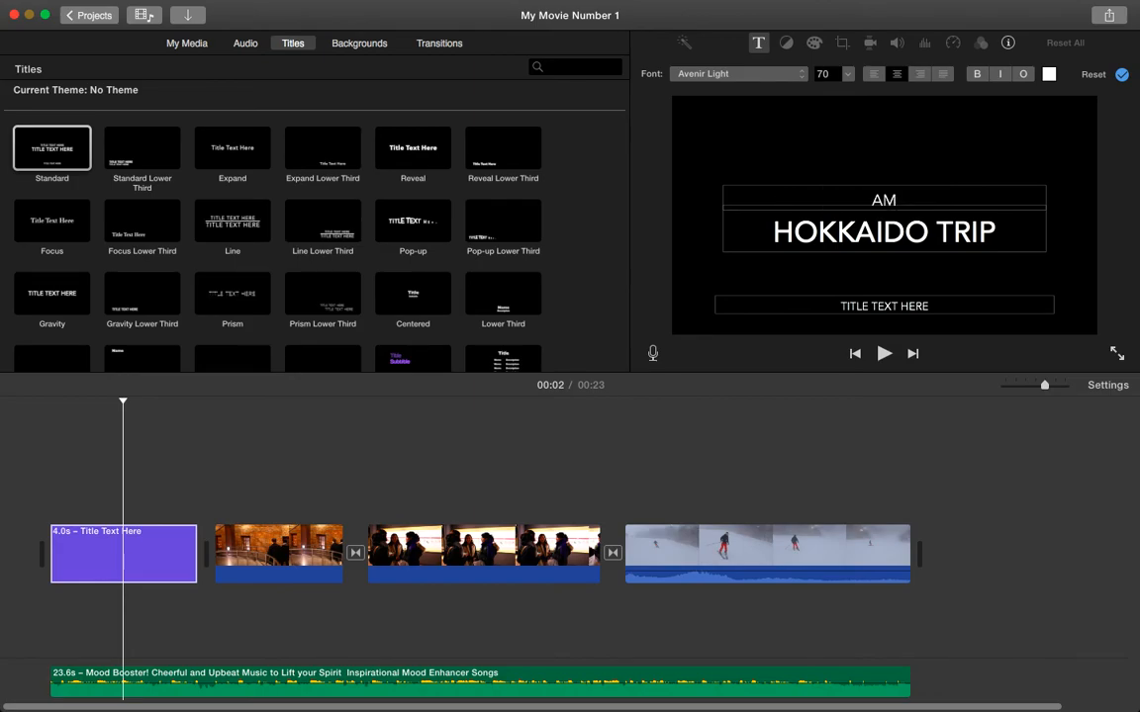
{"action": "key", "text": "BackSpace"}
{"action": "type", "text": "ZING"}
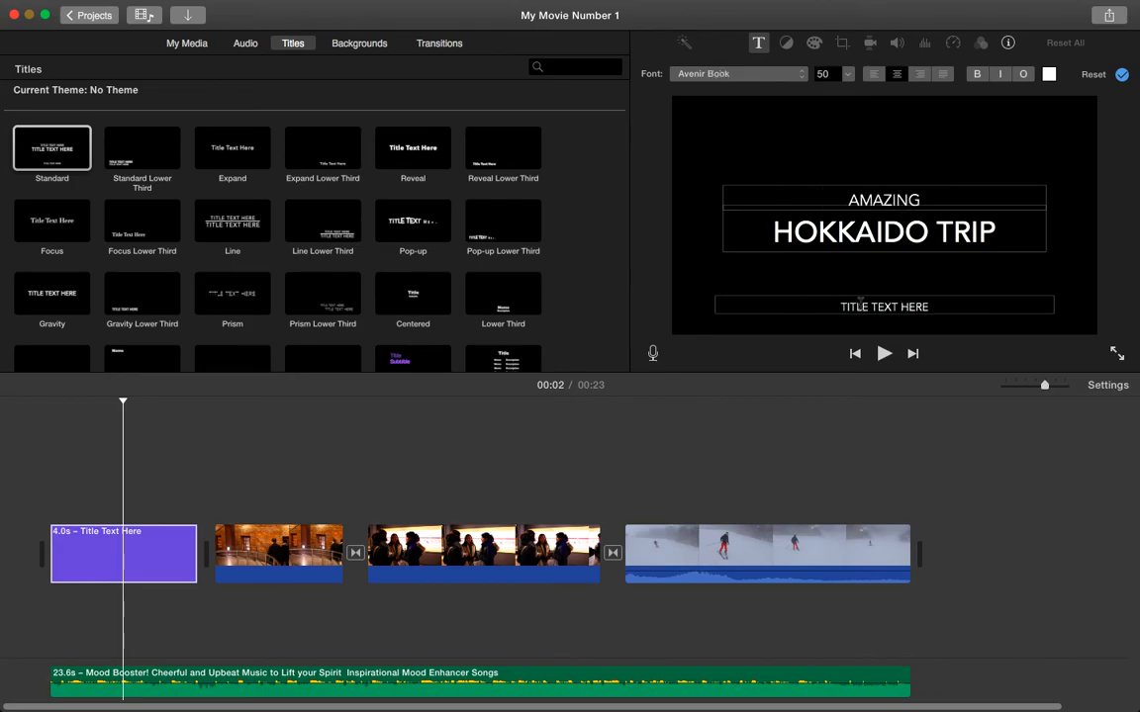
{"action": "left_click", "coordinate": [860, 306]}
{"action": "type", "text": "BY DAVE CHONG"}
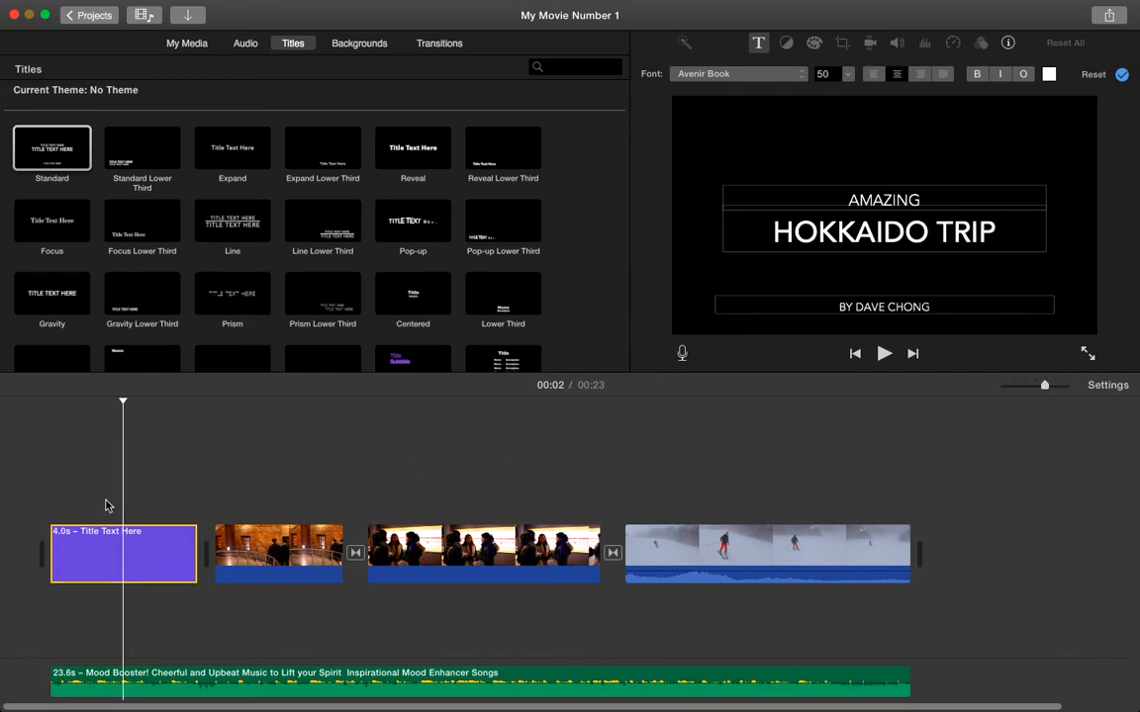
Play the movie from the start through the opening title and pause it in the first clip
{"action": "left_click", "coordinate": [51, 434]}
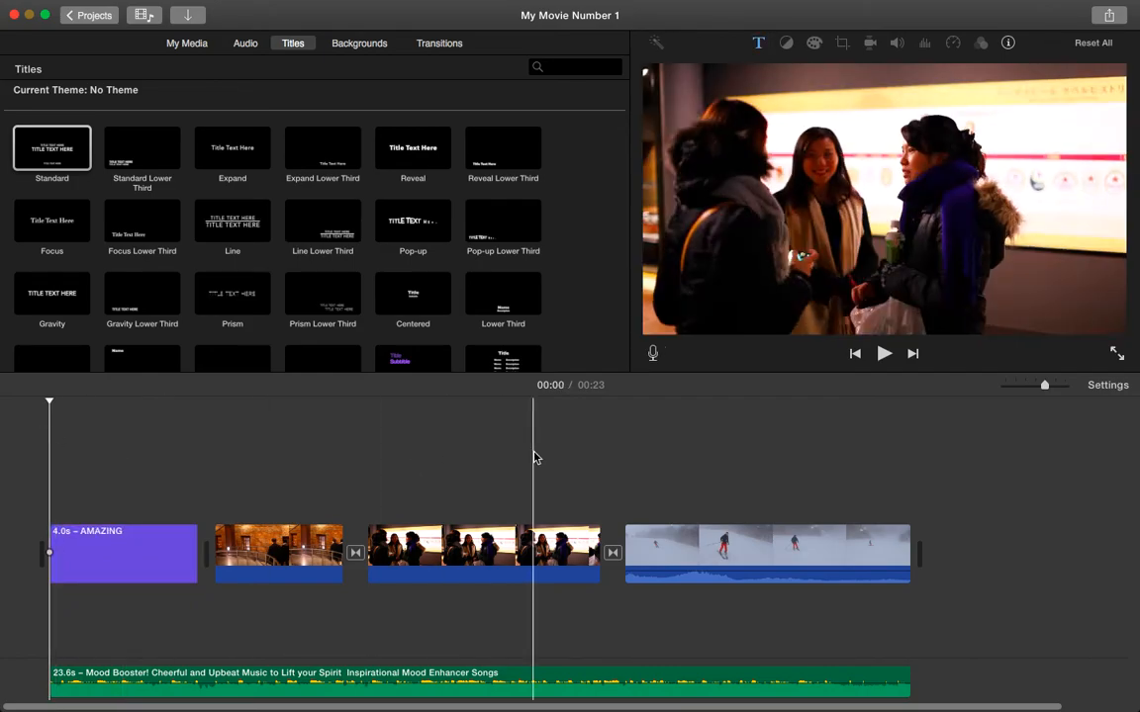
{"action": "left_click", "coordinate": [884, 354]}
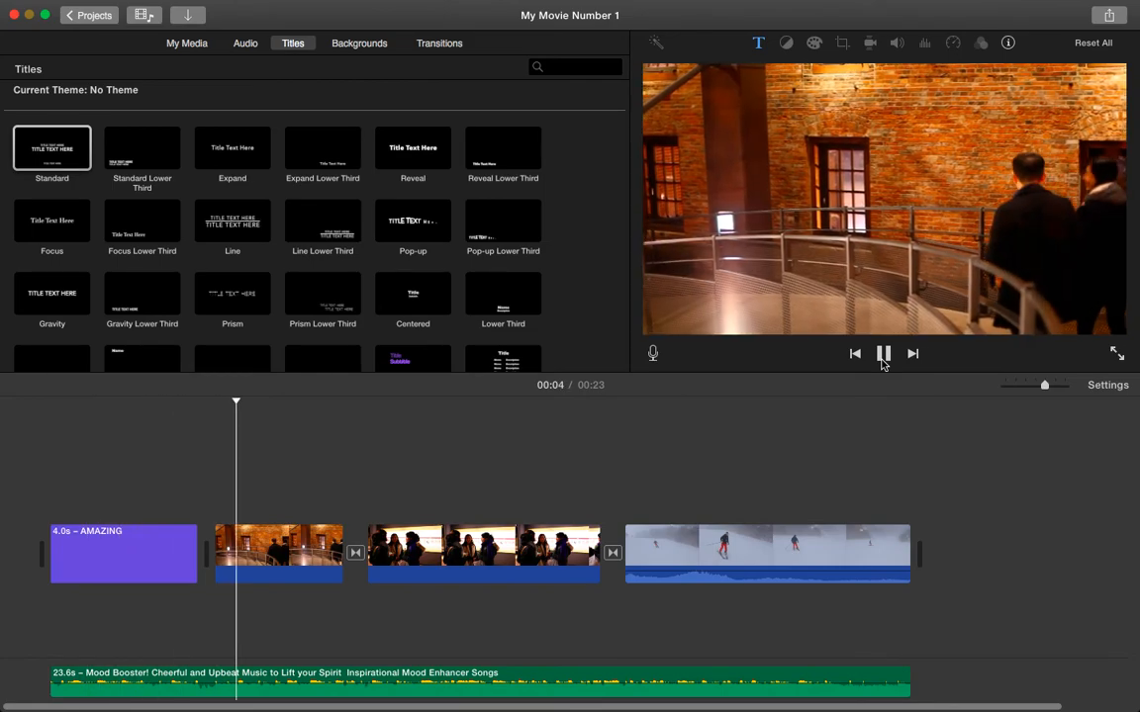
{"action": "left_click", "coordinate": [885, 357]}
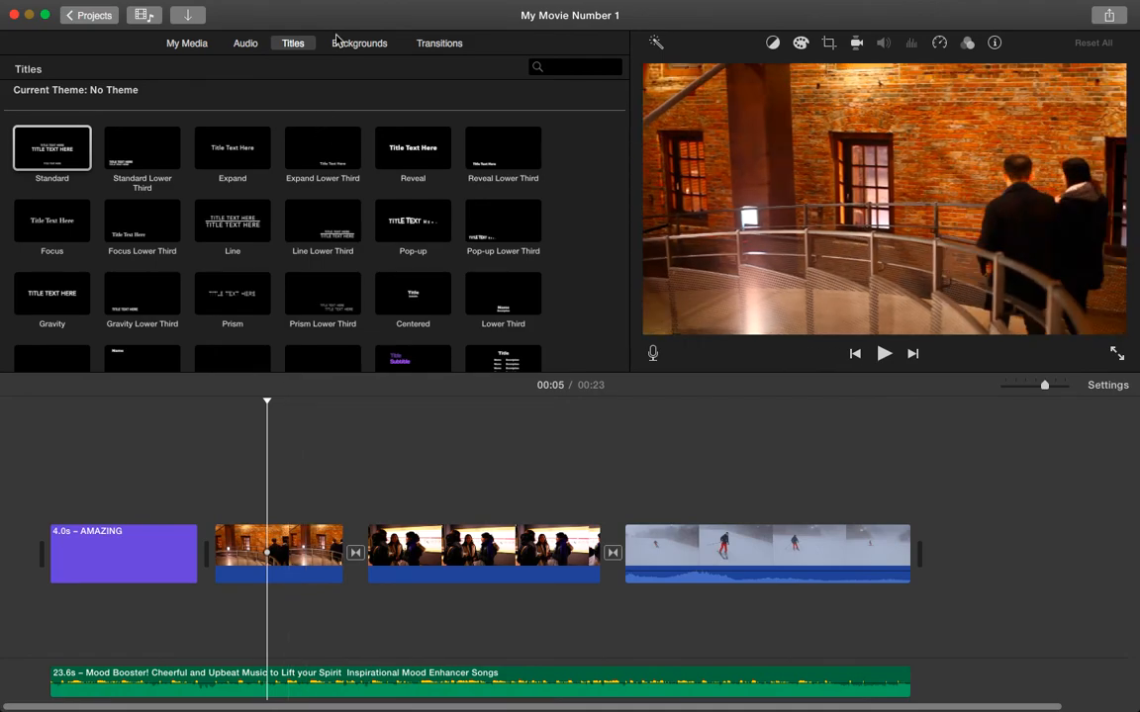
Add a Cross Blur transition between the opening title and the first clip, and play the movie from near its start
{"action": "left_click", "coordinate": [433, 49]}
{"action": "left_click_drag", "start_coordinate": [141, 111], "coordinate": [191, 554]}
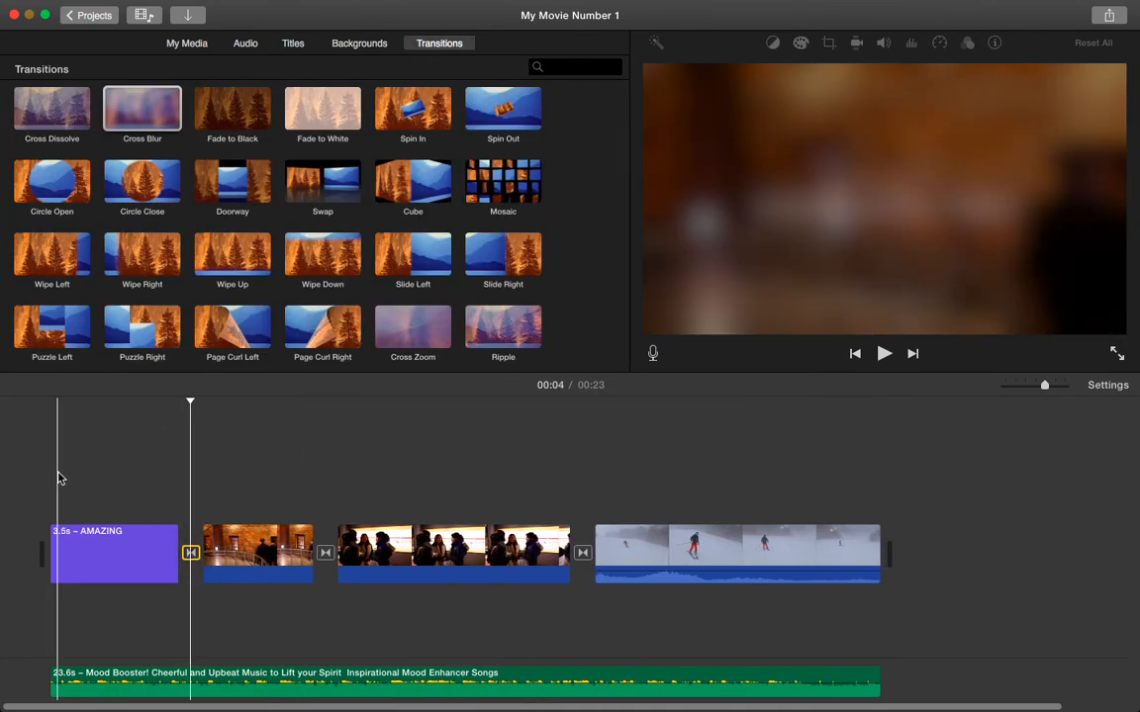
{"action": "left_click", "coordinate": [57, 445]}
{"action": "left_click", "coordinate": [884, 356]}
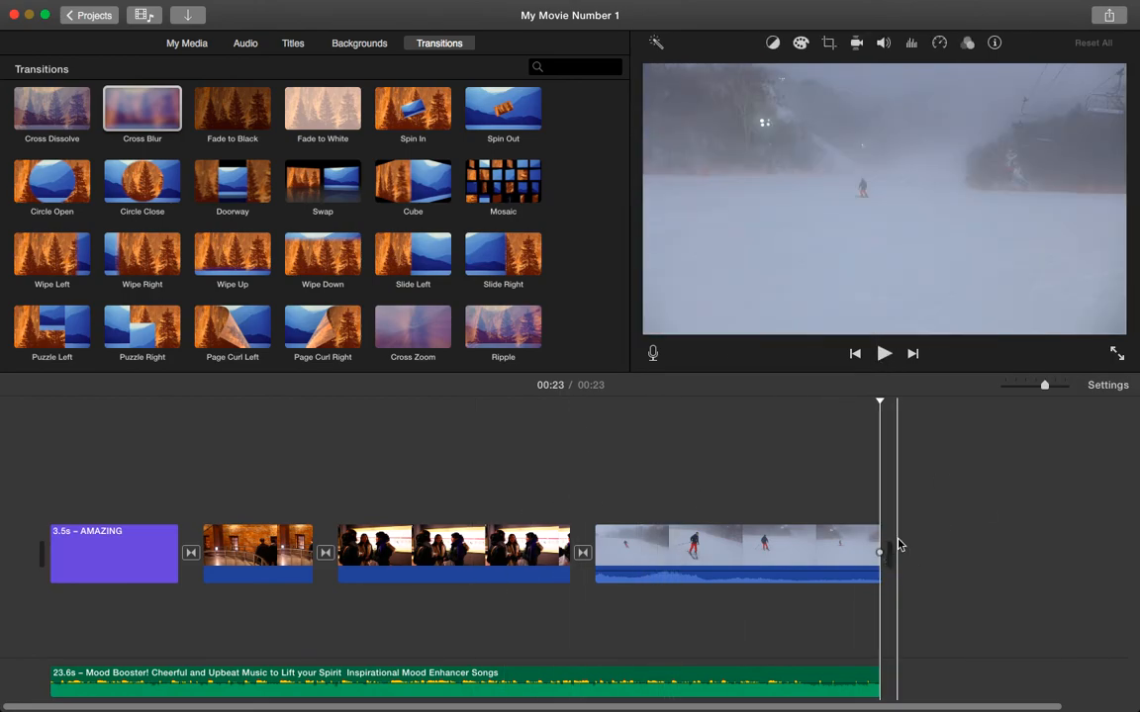
Append a Lower title after the ski clip at the end of the timeline
{"action": "left_click", "coordinate": [295, 44]}
{"action": "scroll", "coordinate": [291, 254], "scroll_direction": "down", "scroll_amount": 3}
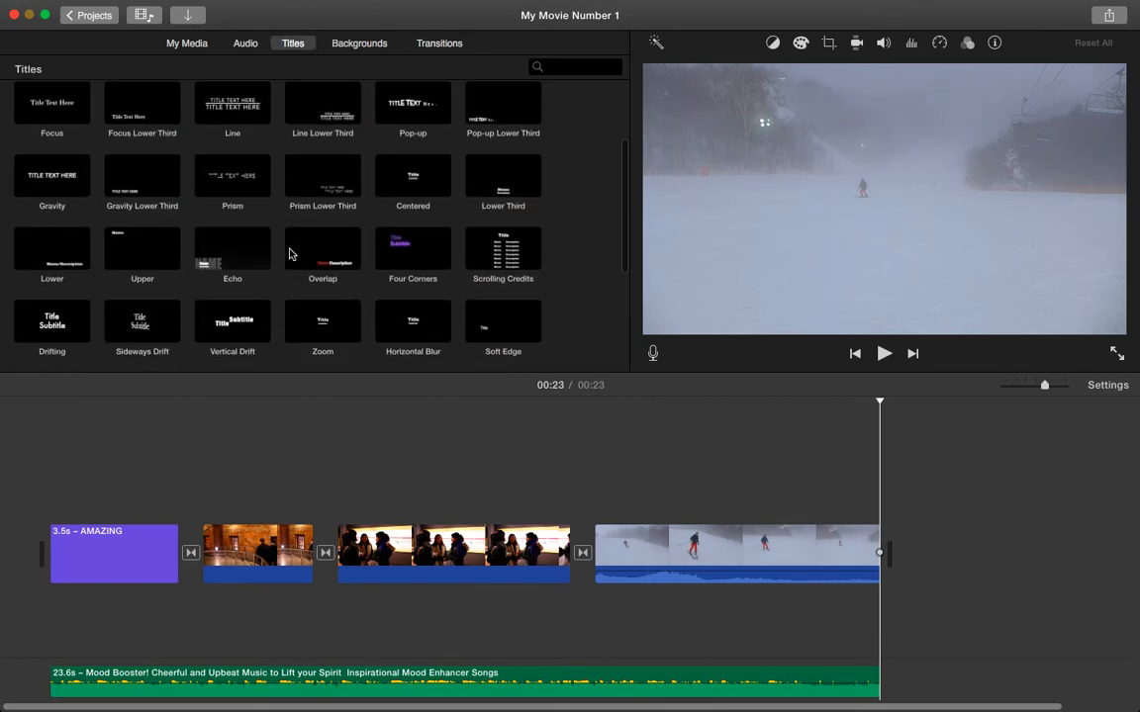
{"action": "left_click_drag", "start_coordinate": [60, 257], "coordinate": [856, 522]}
{"action": "left_click_drag", "start_coordinate": [904, 559], "coordinate": [907, 556]}
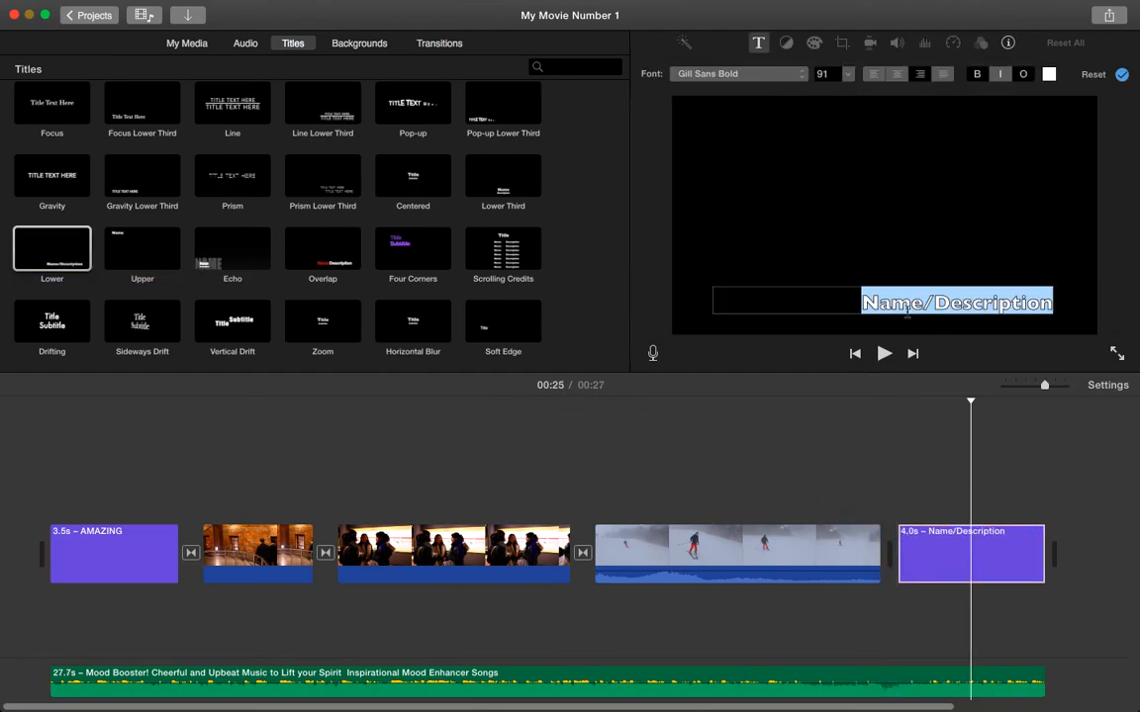
Set the closing title's text to "Produced by" followed by the creator's full name
{"action": "key", "text": "BackSpace"}
{"action": "type", "text": "Direct"}
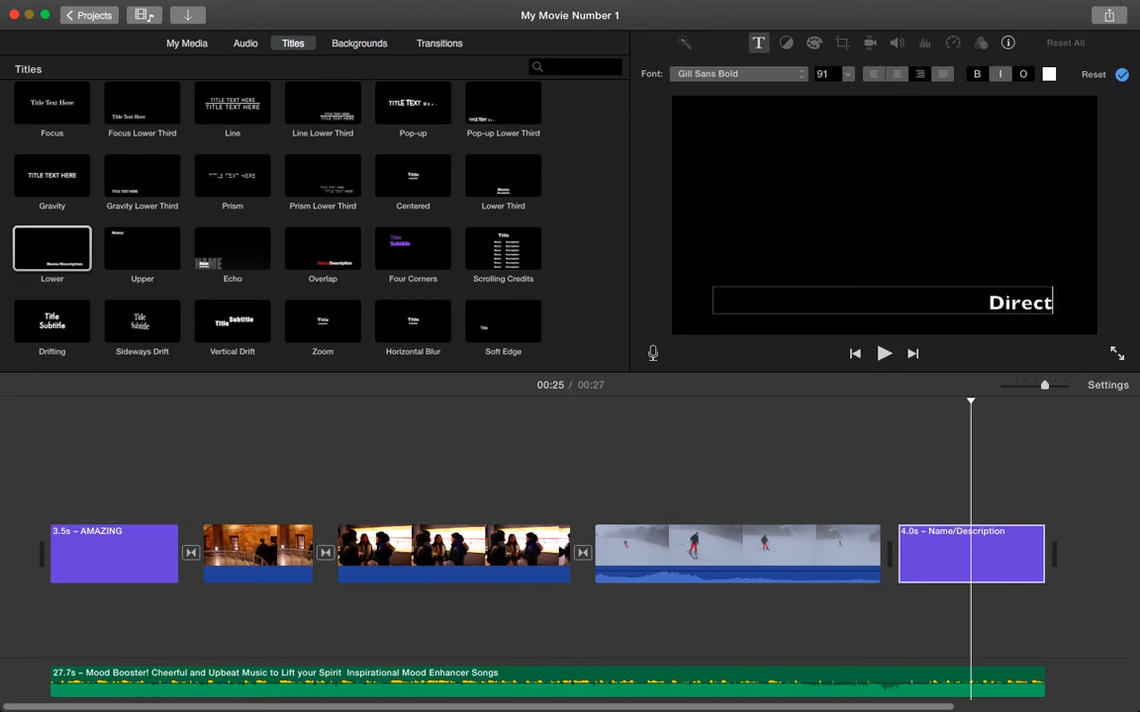
{"action": "type", "text": "ed by Dave Chong"}
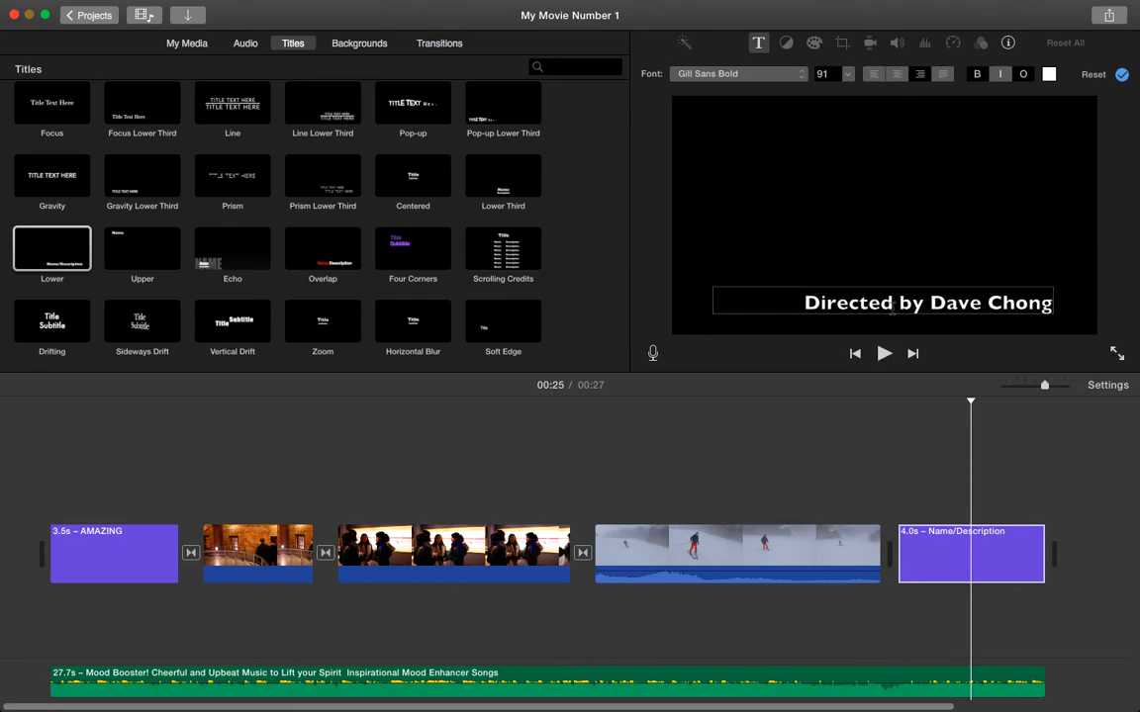
{"action": "left_click_drag", "start_coordinate": [892, 307], "coordinate": [804, 304]}
{"action": "type", "text": "Produced"}
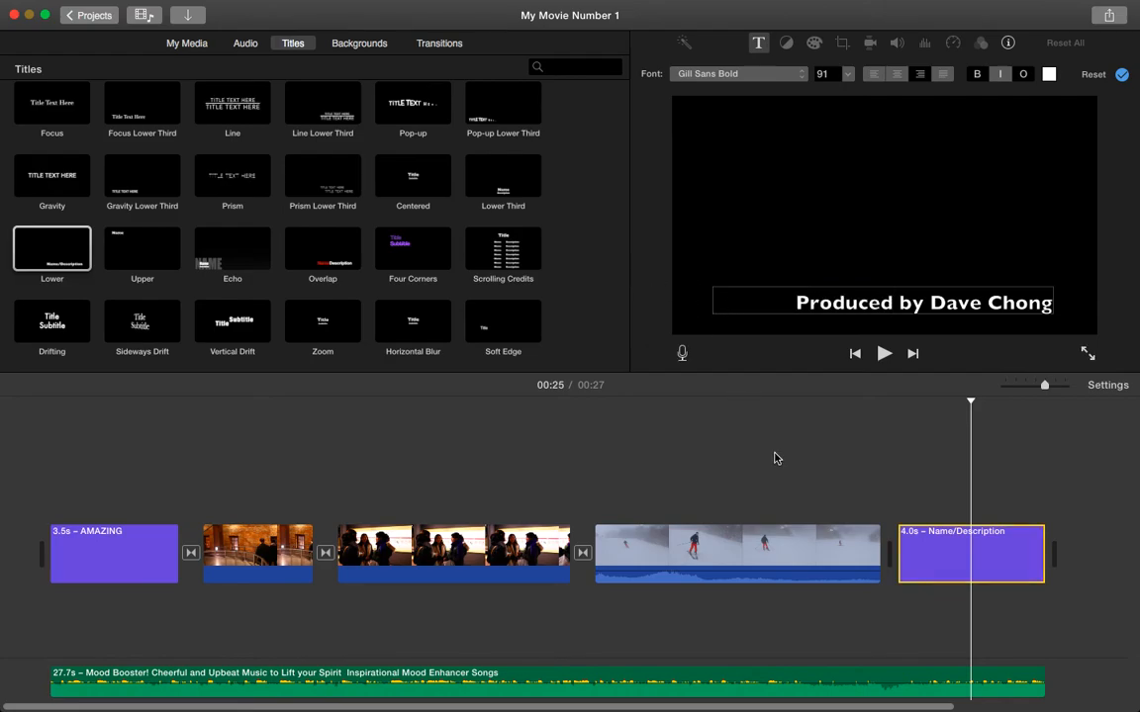
{"action": "left_click", "coordinate": [359, 509]}
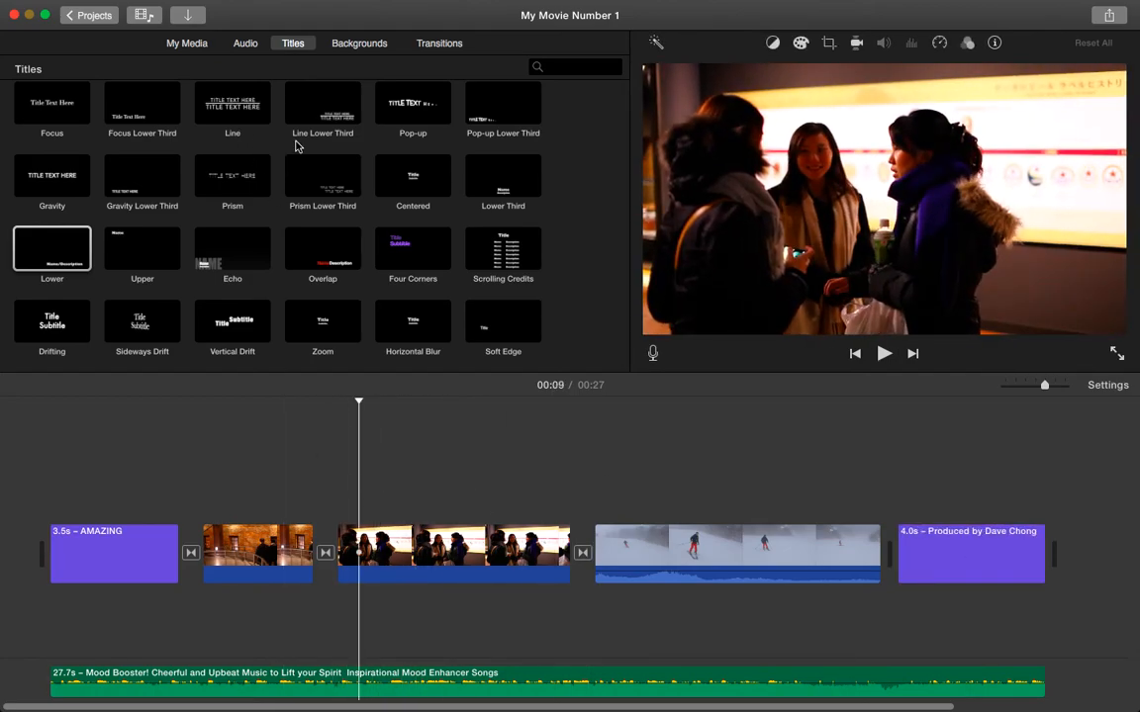
Overlay a Standard Lower Third title on the start of the second video clip, with LADIES CHAT as its main line and no second line
{"action": "scroll", "coordinate": [295, 146], "scroll_direction": "up", "scroll_amount": 3}
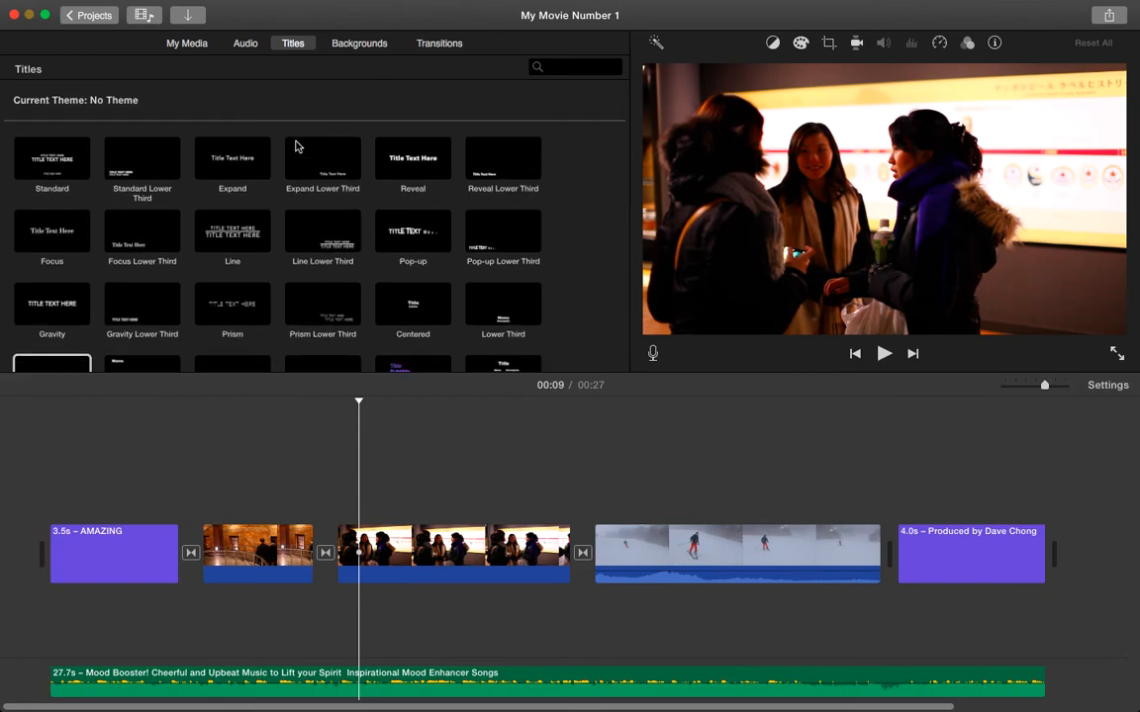
{"action": "left_click_drag", "start_coordinate": [143, 160], "coordinate": [342, 511]}
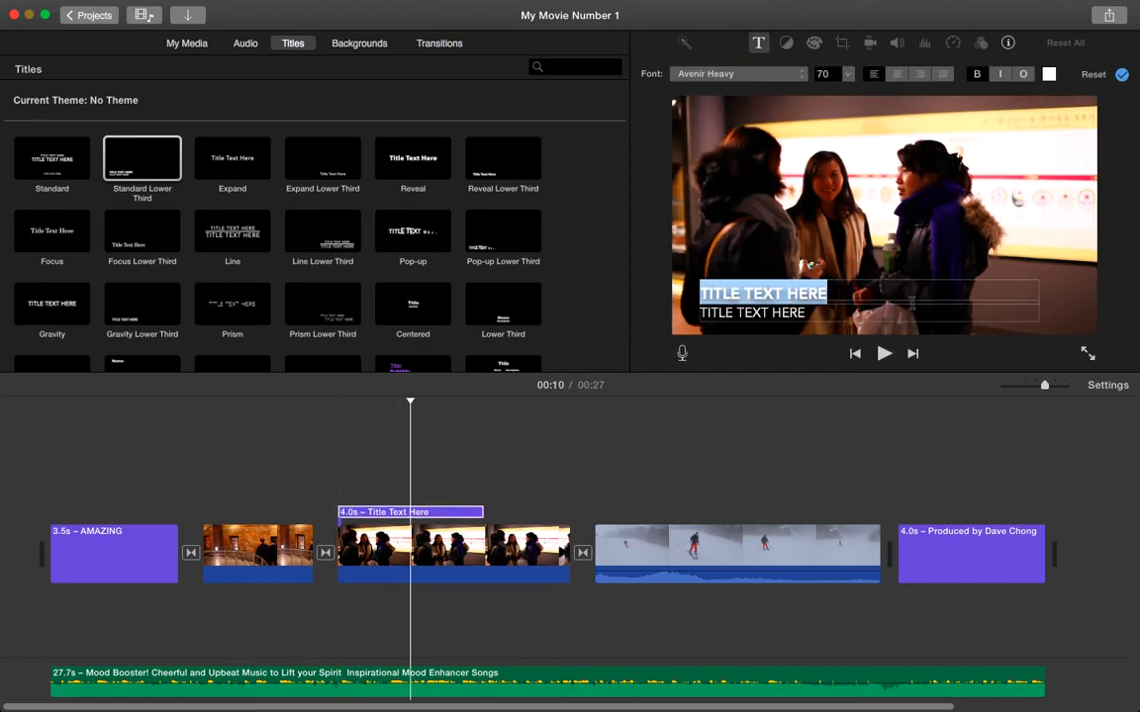
{"action": "type", "text": "LADIES CHAT"}
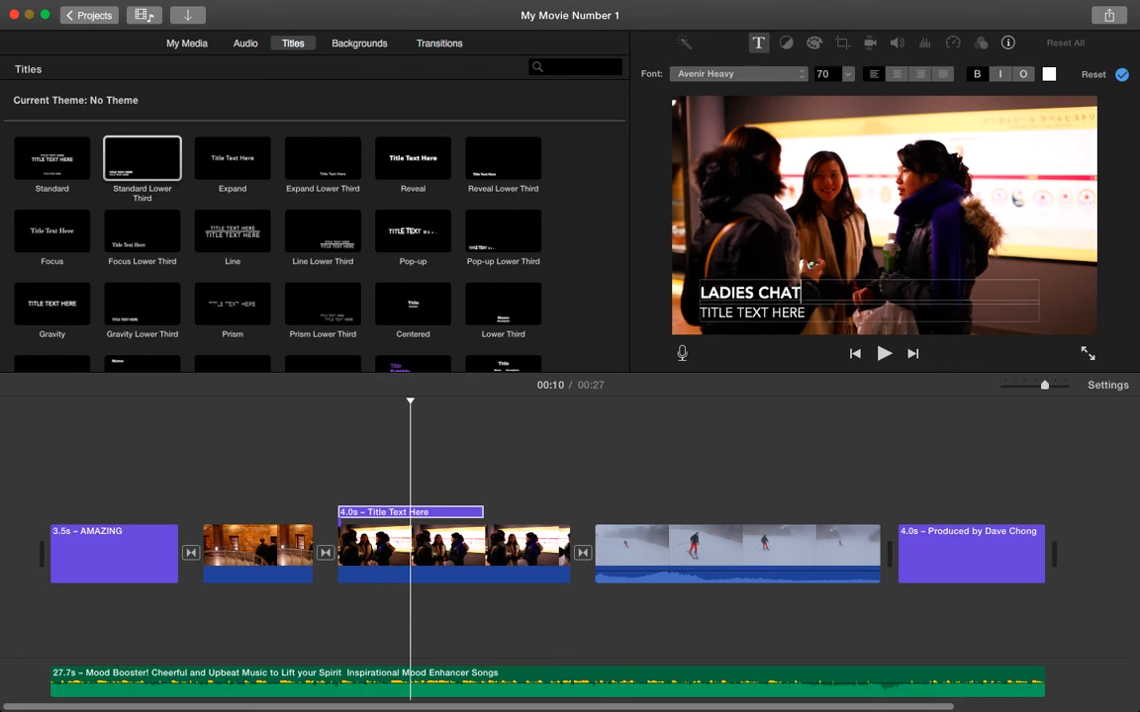
{"action": "key", "text": "Tab"}
{"action": "key", "text": "BackSpace"}
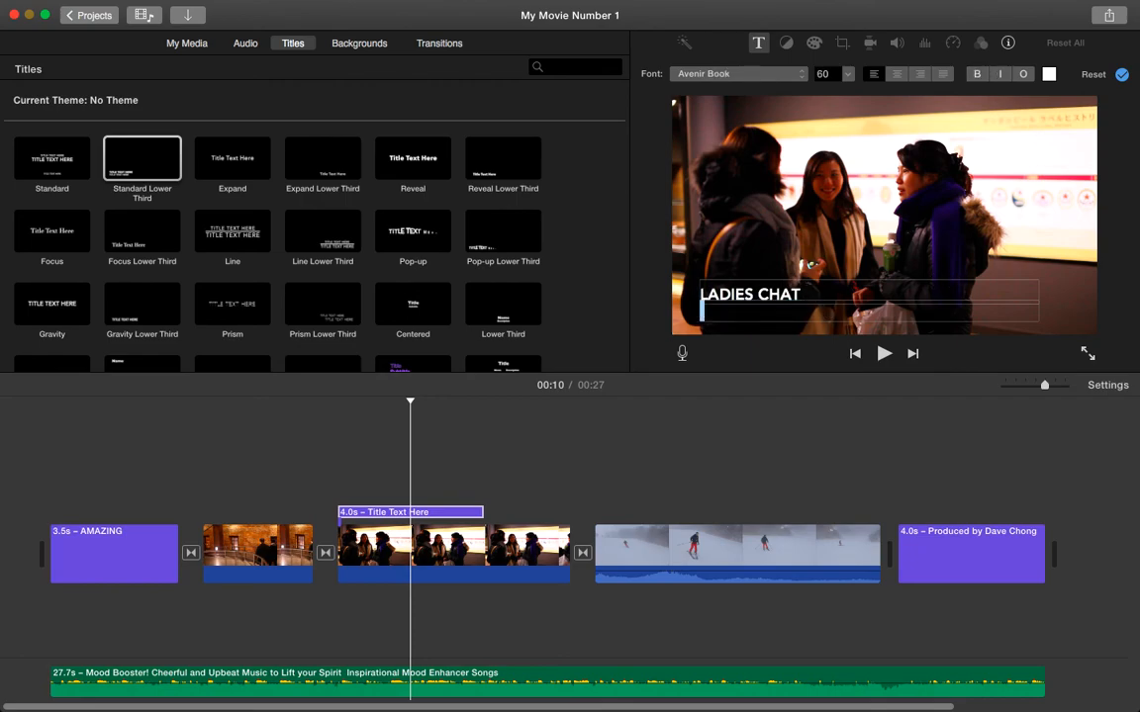
{"action": "left_click", "coordinate": [665, 450]}
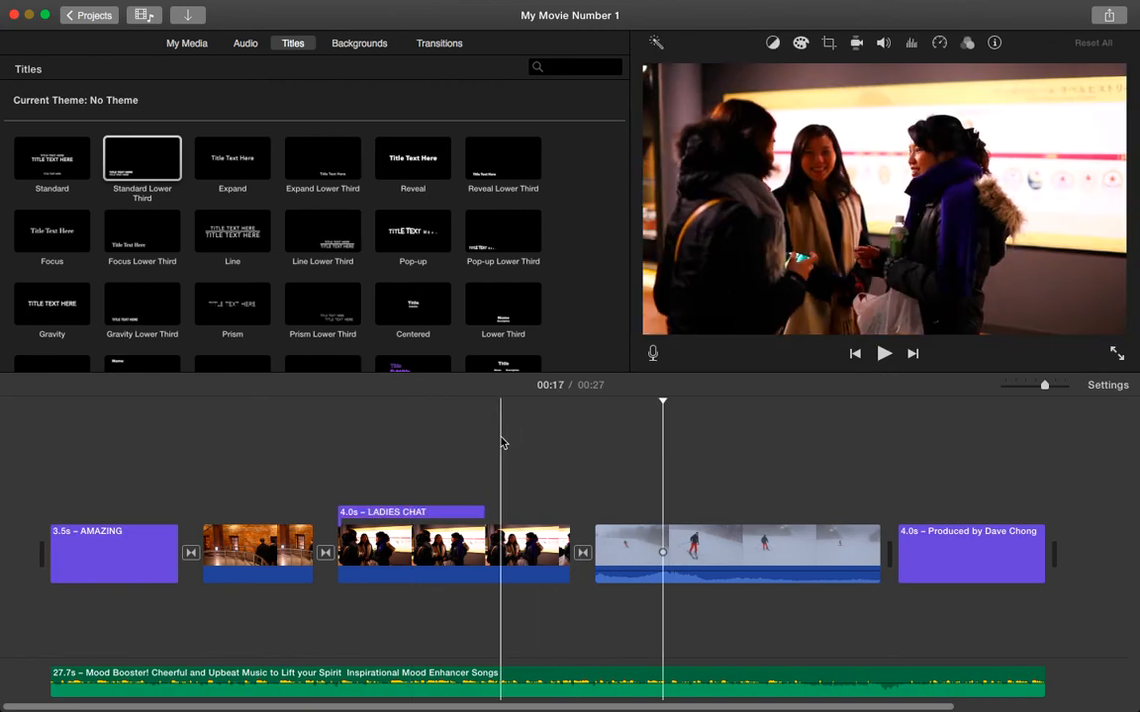
Play the movie from the first video clip and add a short fade-out to the end of the background music
{"action": "left_click", "coordinate": [295, 471]}
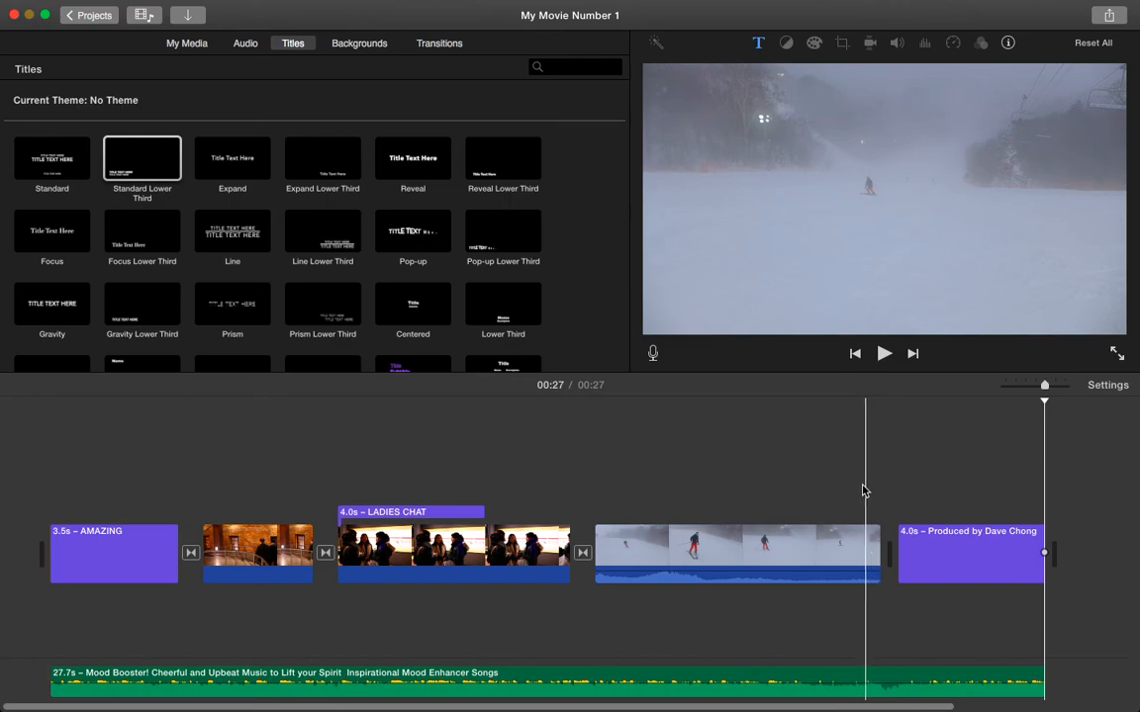
{"action": "mouse_move", "coordinate": [1039, 682]}
{"action": "left_mouse_down"}
{"action": "mouse_move", "coordinate": [1012, 682]}
{"action": "mouse_move", "coordinate": [1024, 682]}
{"action": "left_mouse_up"}
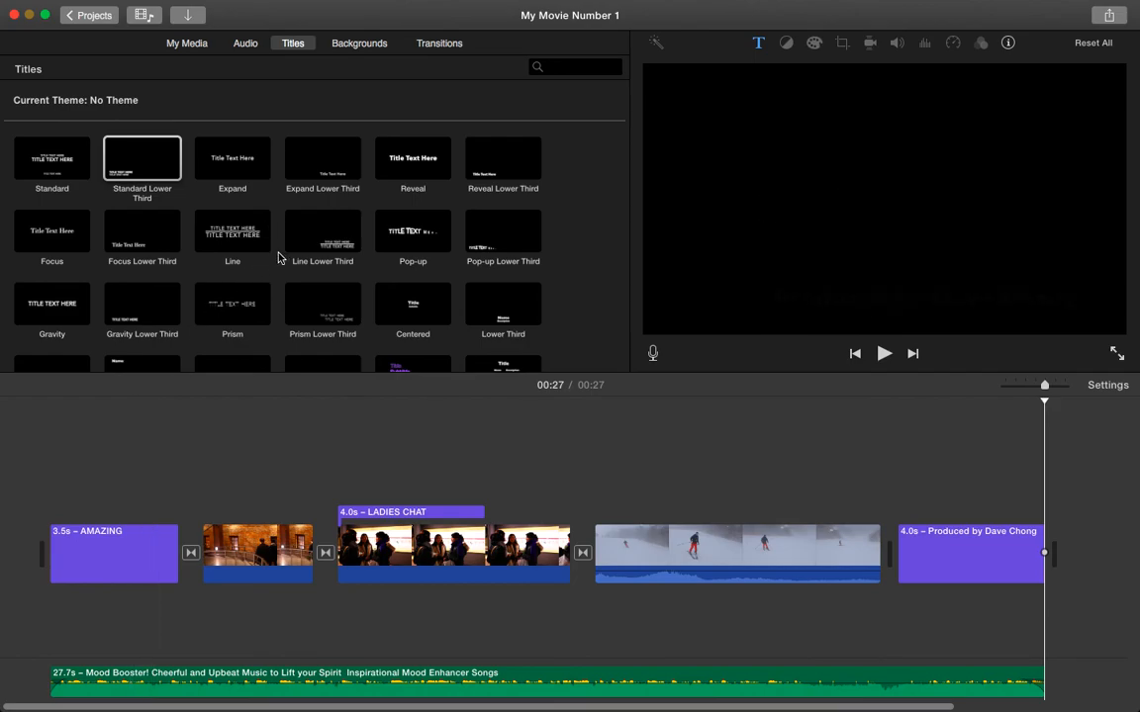
Place the Industrial background behind the AMAZING opening title at the start of the timeline and play the movie from the start
{"action": "left_click", "coordinate": [368, 48]}
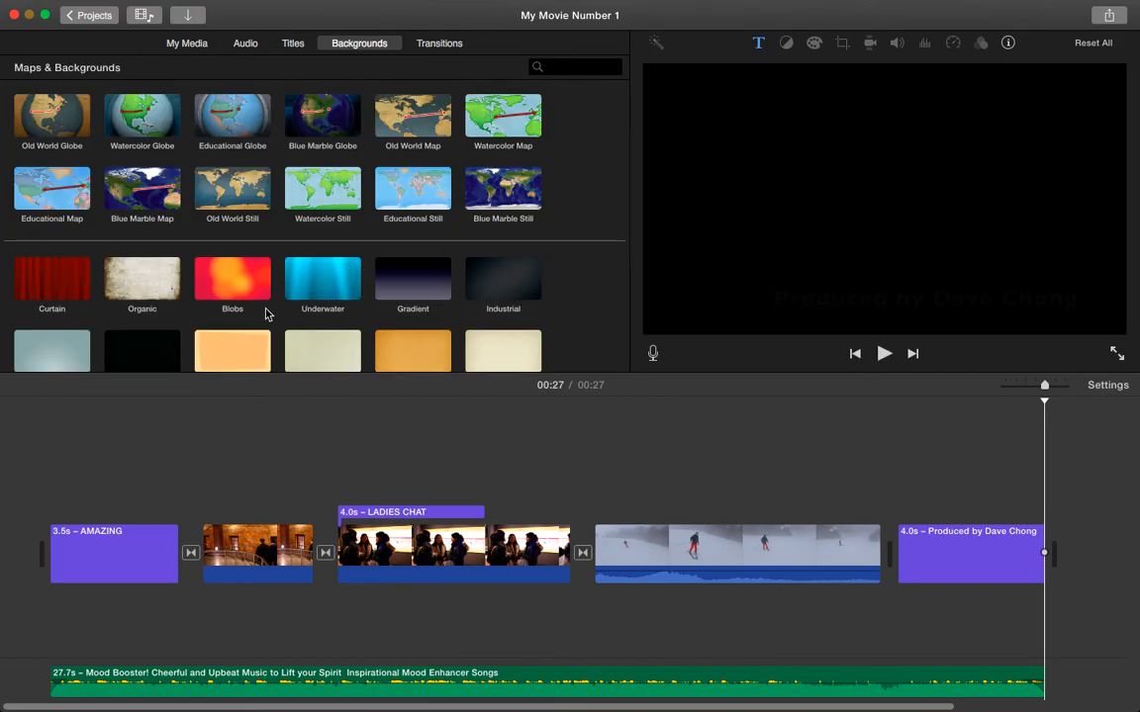
{"action": "scroll", "coordinate": [262, 314], "scroll_direction": "down", "scroll_amount": 2}
{"action": "scroll", "coordinate": [261, 314], "scroll_direction": "down", "scroll_amount": 3}
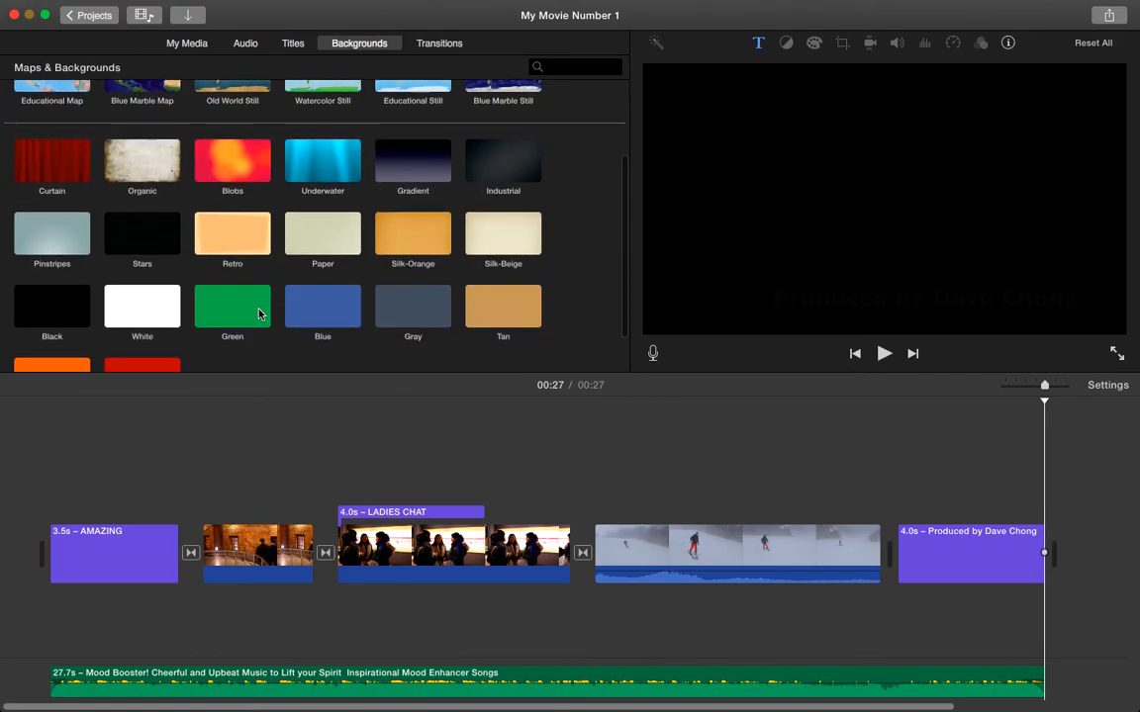
{"action": "left_click_drag", "start_coordinate": [480, 154], "coordinate": [59, 493]}
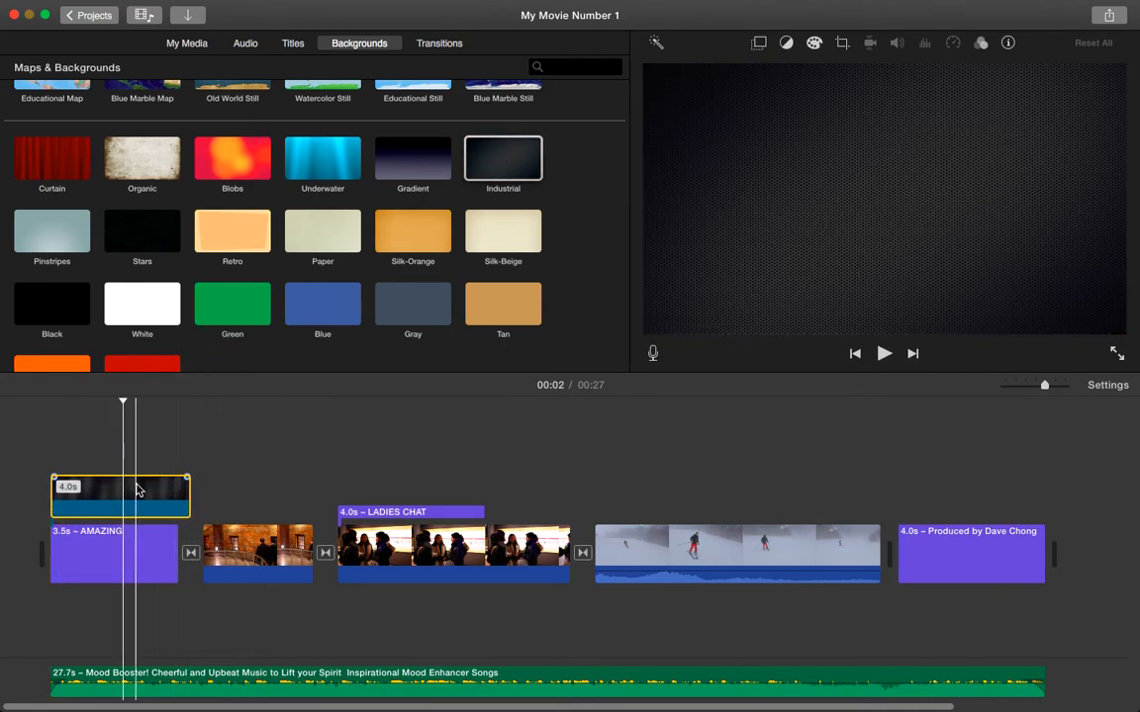
{"action": "left_click_drag", "start_coordinate": [88, 500], "coordinate": [64, 559]}
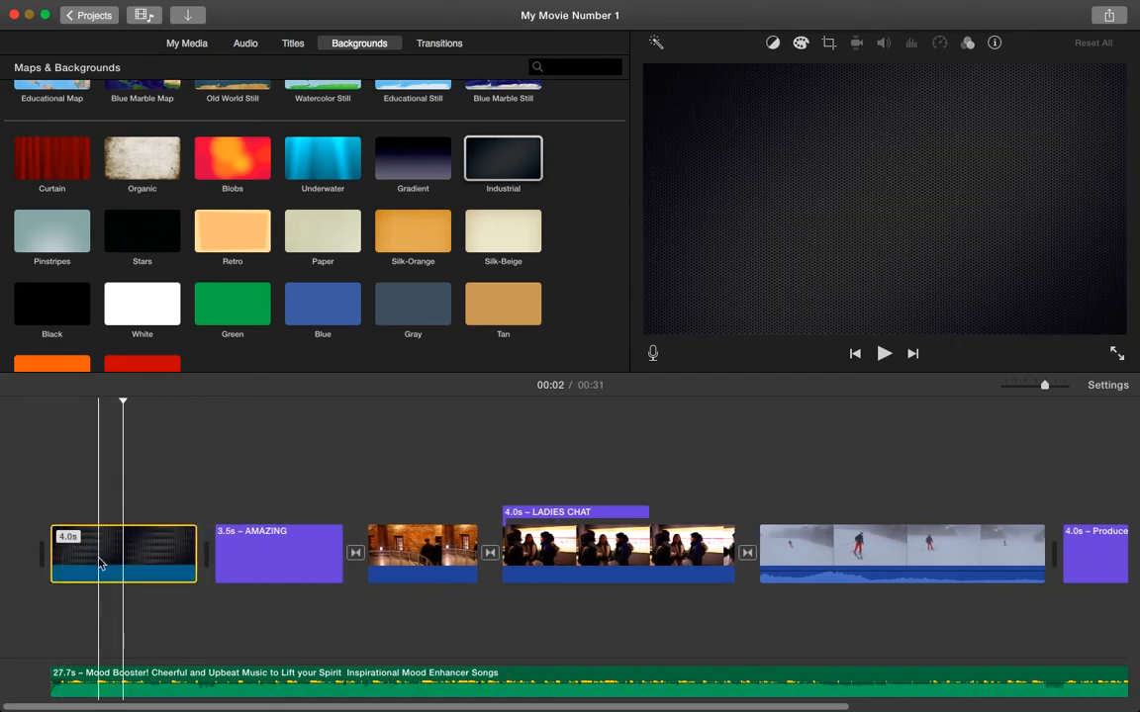
{"action": "left_click_drag", "start_coordinate": [249, 542], "coordinate": [85, 505]}
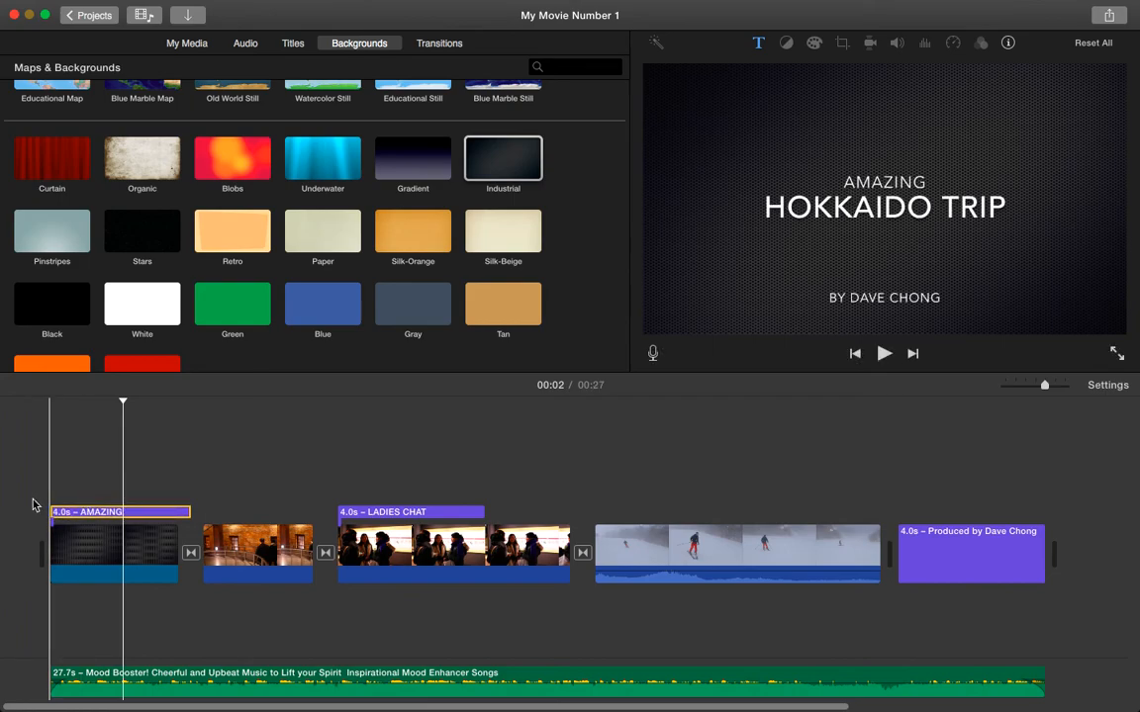
{"action": "left_click", "coordinate": [44, 457]}
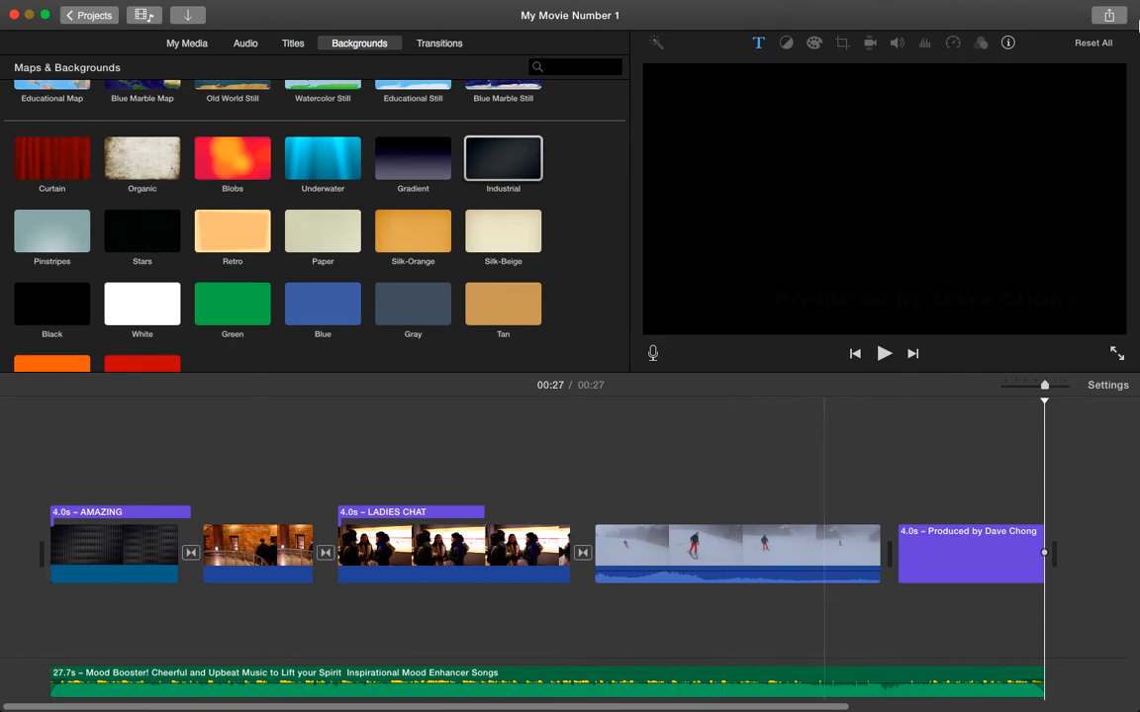
Export the movie as a 1080p video file, saved to the Desktop as My Movie Number 1
{"action": "left_click", "coordinate": [1109, 16]}
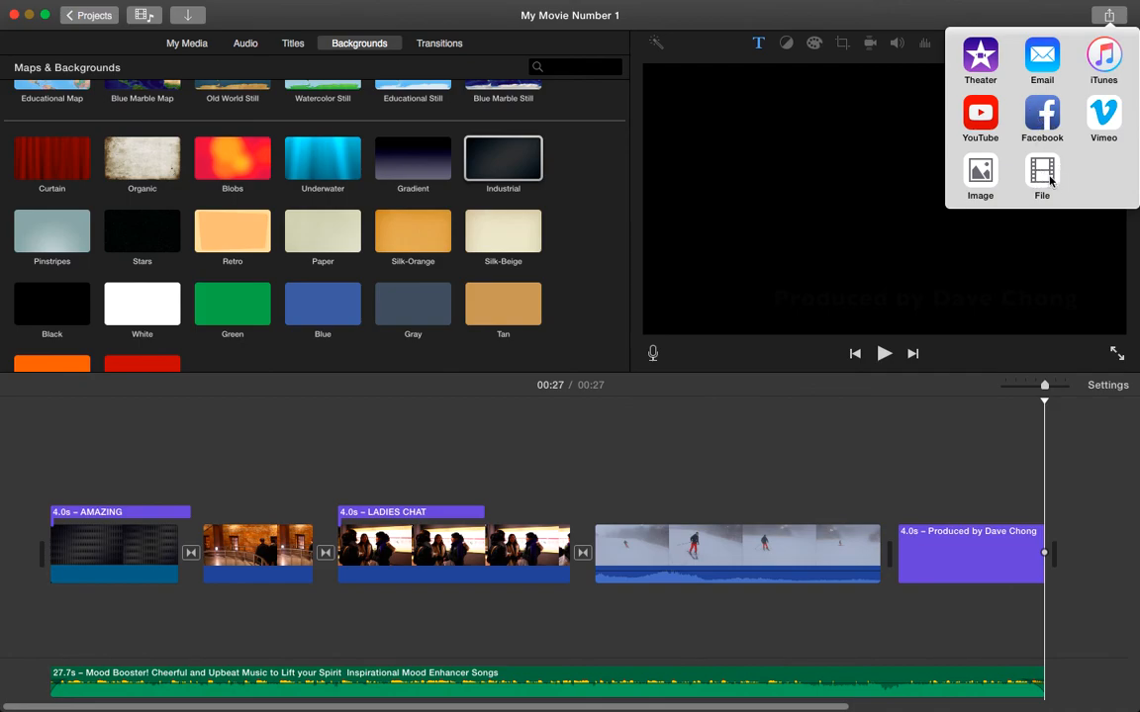
{"action": "left_click", "coordinate": [1047, 177]}
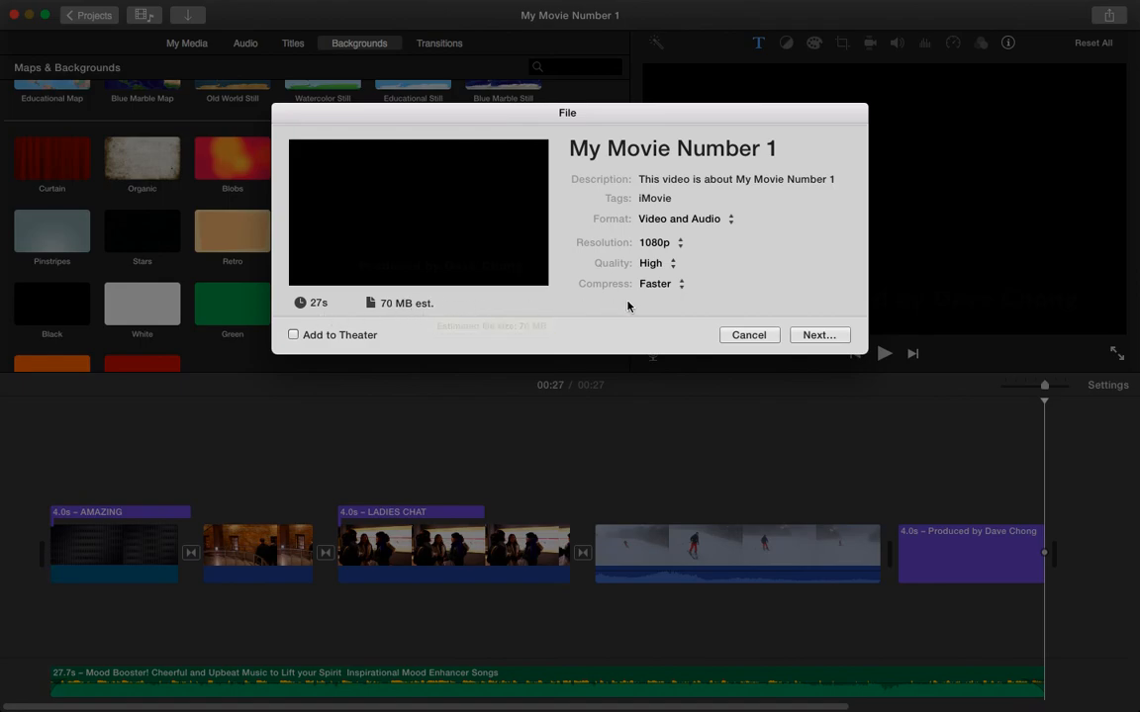
{"action": "left_click", "coordinate": [668, 248]}
{"action": "left_click", "coordinate": [668, 245]}
{"action": "left_click", "coordinate": [817, 335]}
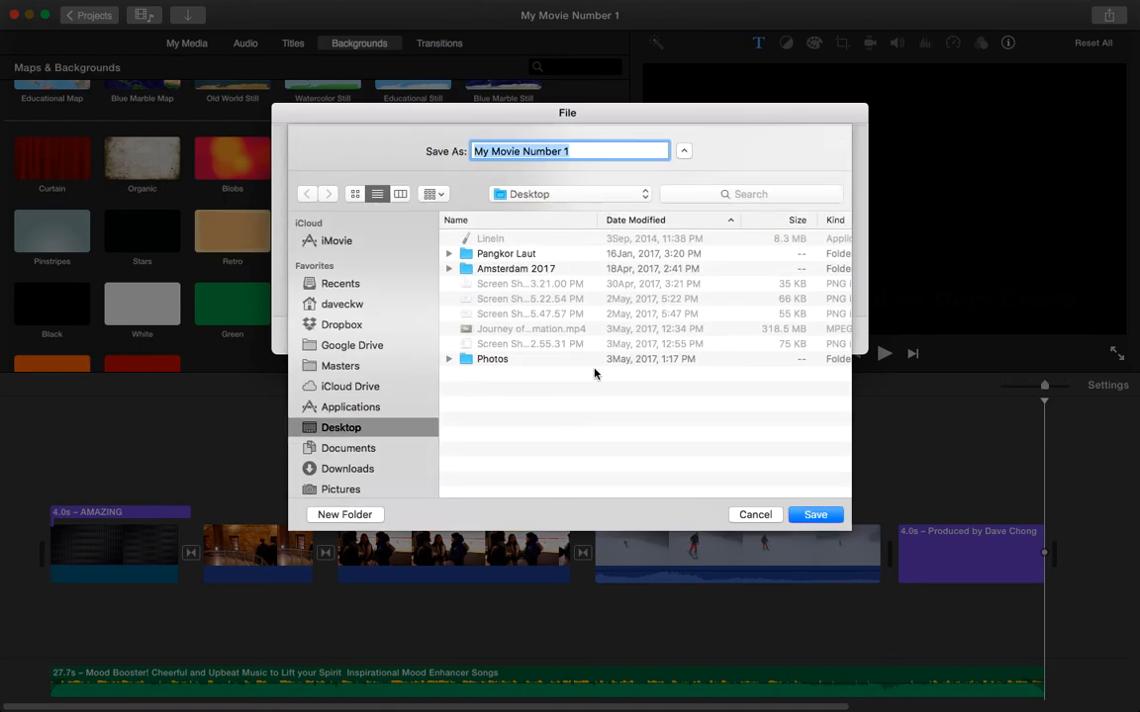
{"action": "left_click", "coordinate": [817, 516]}
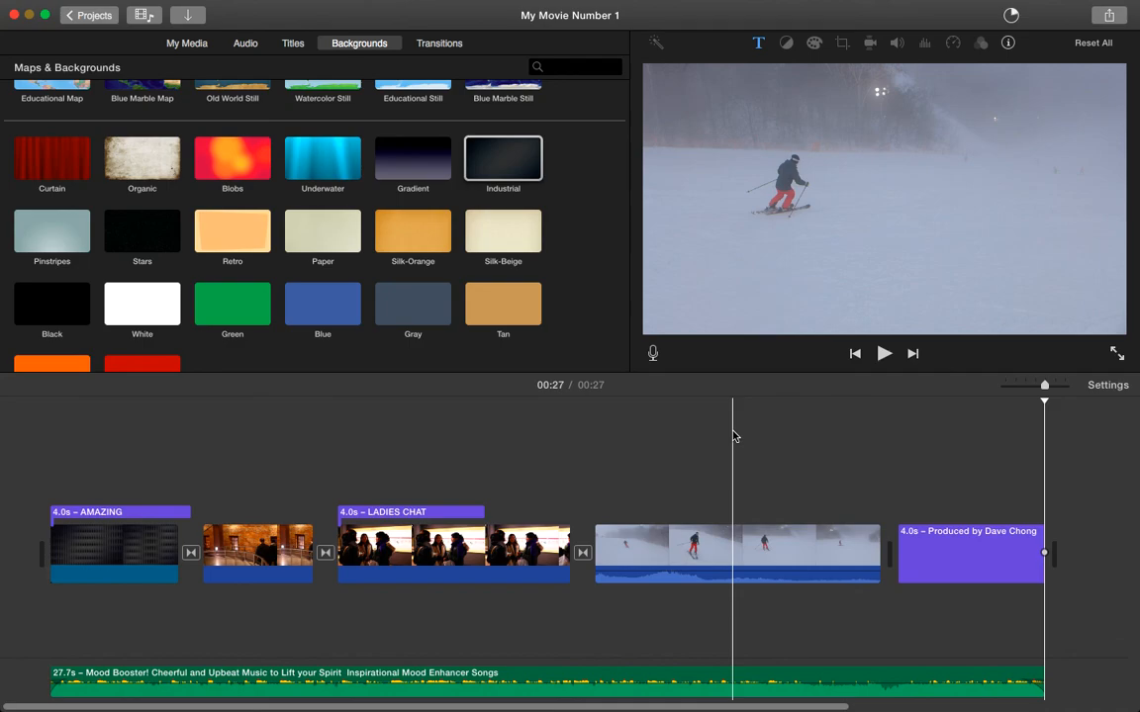
View the timeline of the Hokkaido mannequin challenge project, and return to the project list to select My Movie Number 1
{"action": "left_click", "coordinate": [89, 18]}
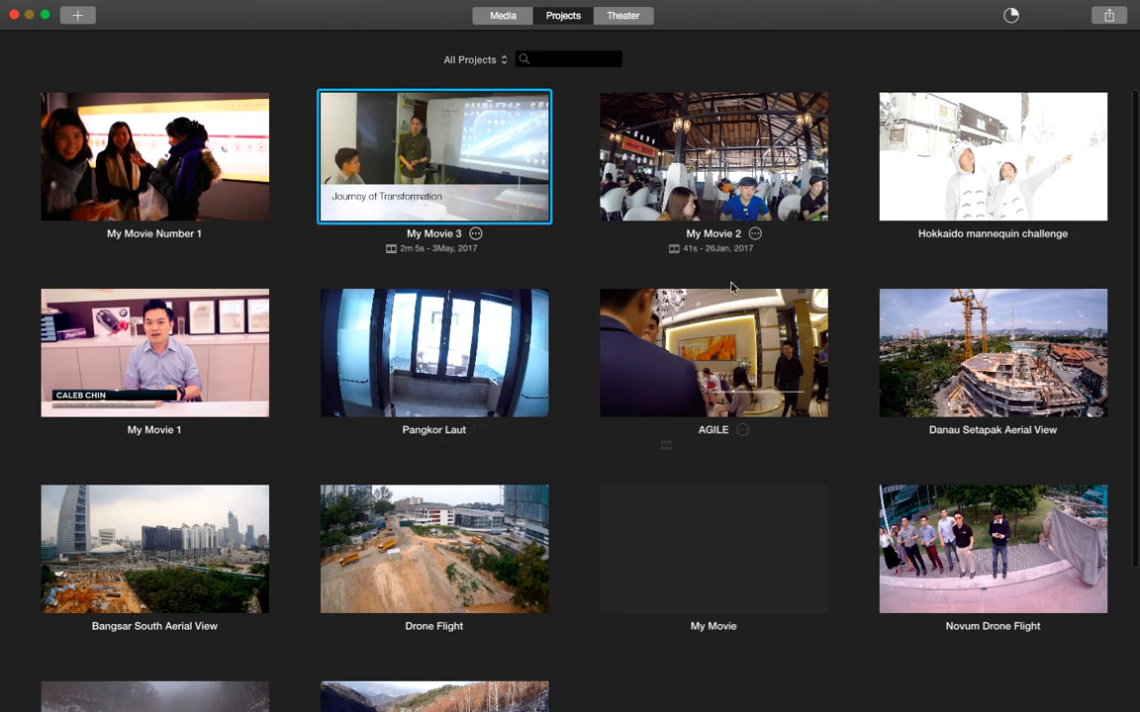
{"action": "left_click", "coordinate": [1016, 195]}
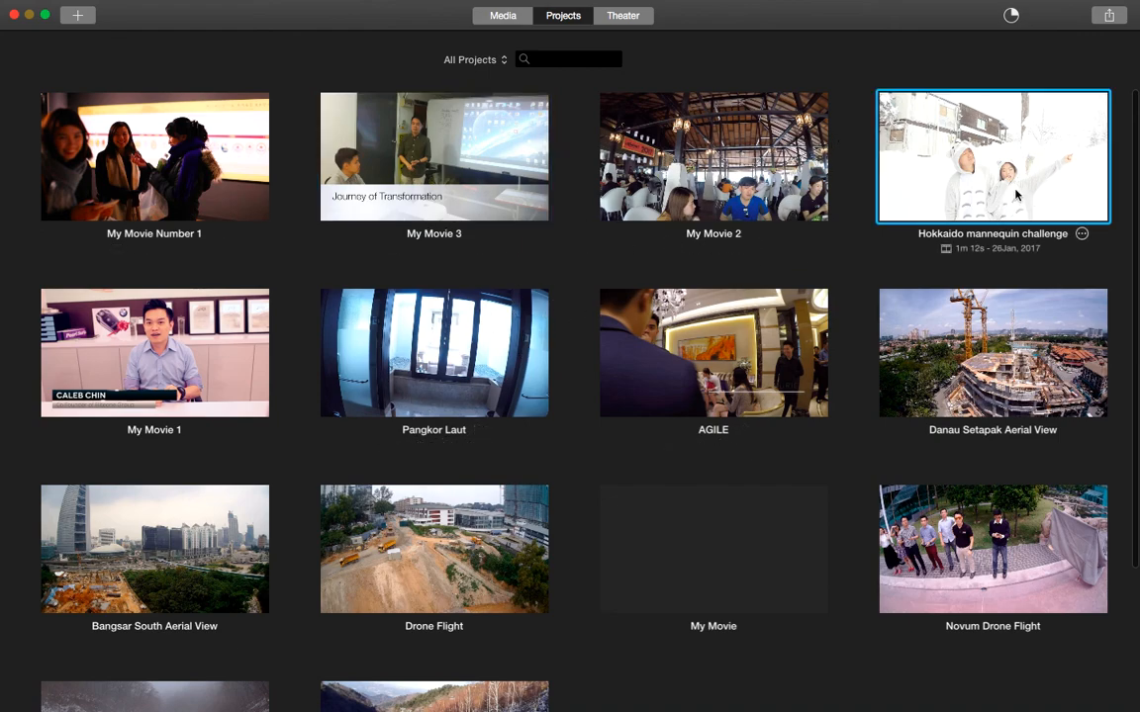
{"action": "double_click", "coordinate": [1016, 195]}
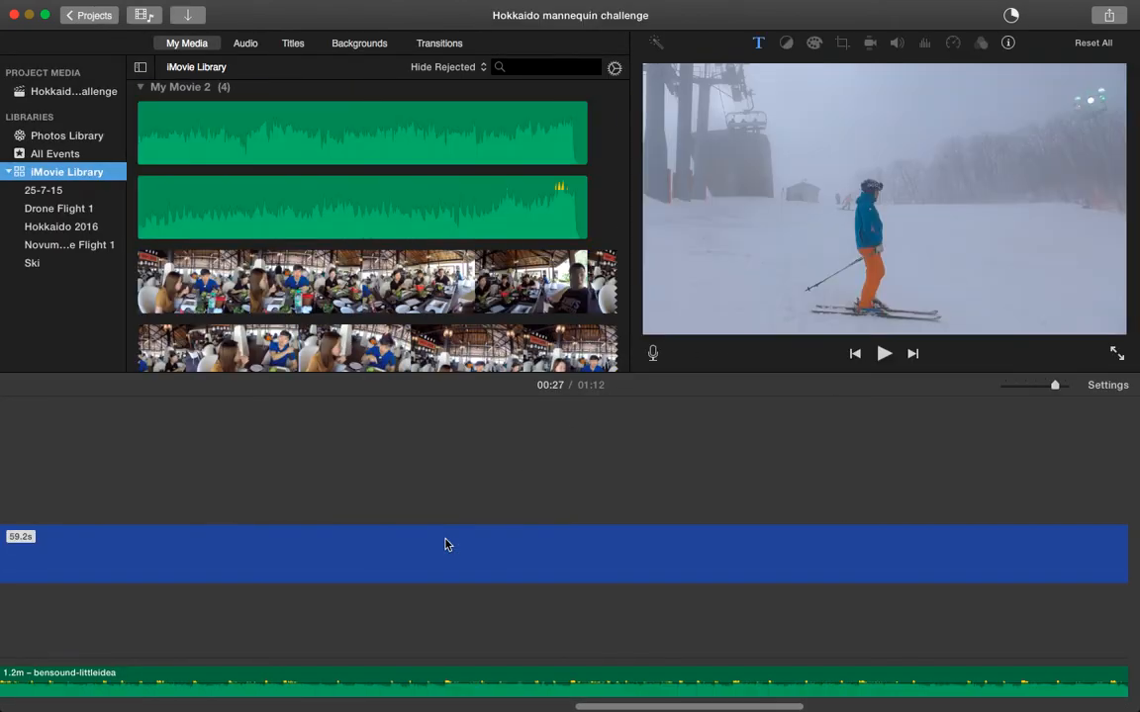
{"action": "scroll", "coordinate": [445, 544], "scroll_direction": "left", "scroll_amount": 10}
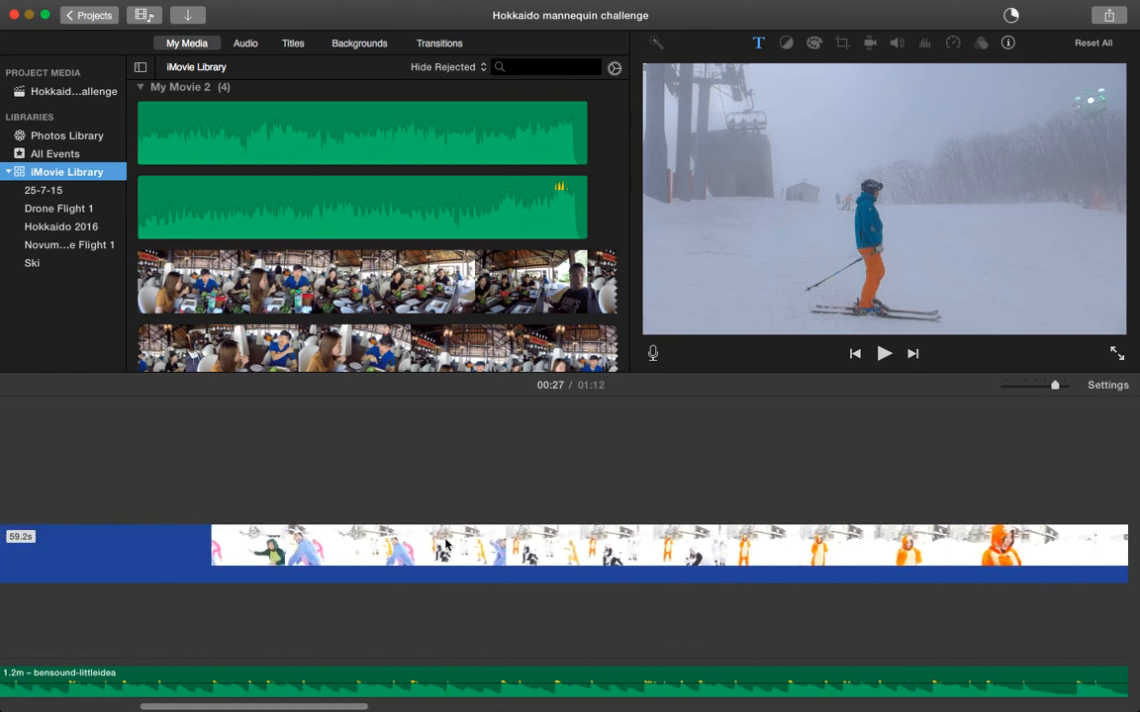
{"action": "scroll", "coordinate": [446, 543], "scroll_direction": "left", "scroll_amount": 2}
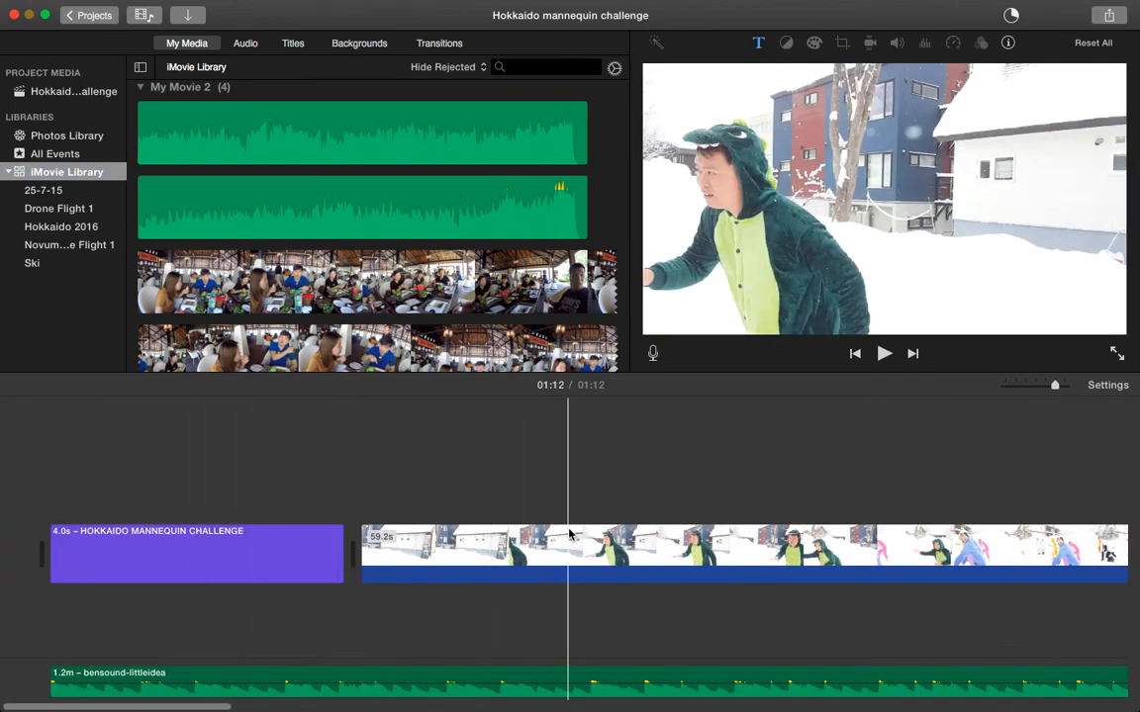
{"action": "left_click", "coordinate": [87, 16]}
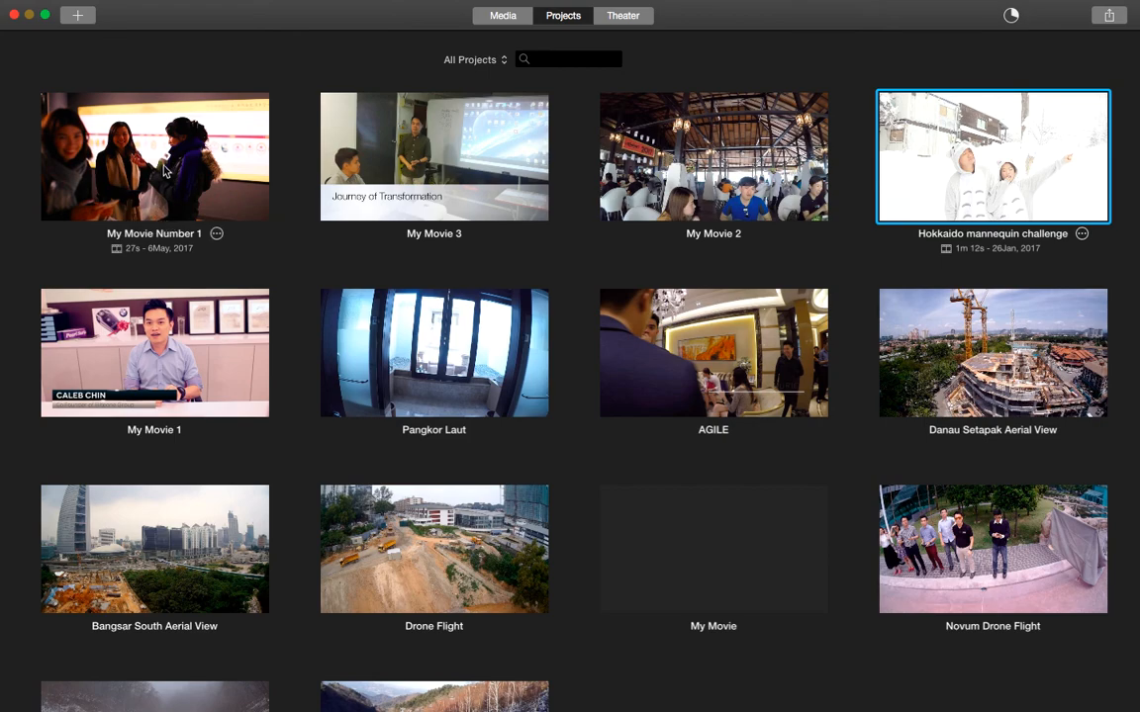
{"action": "left_click", "coordinate": [166, 170]}
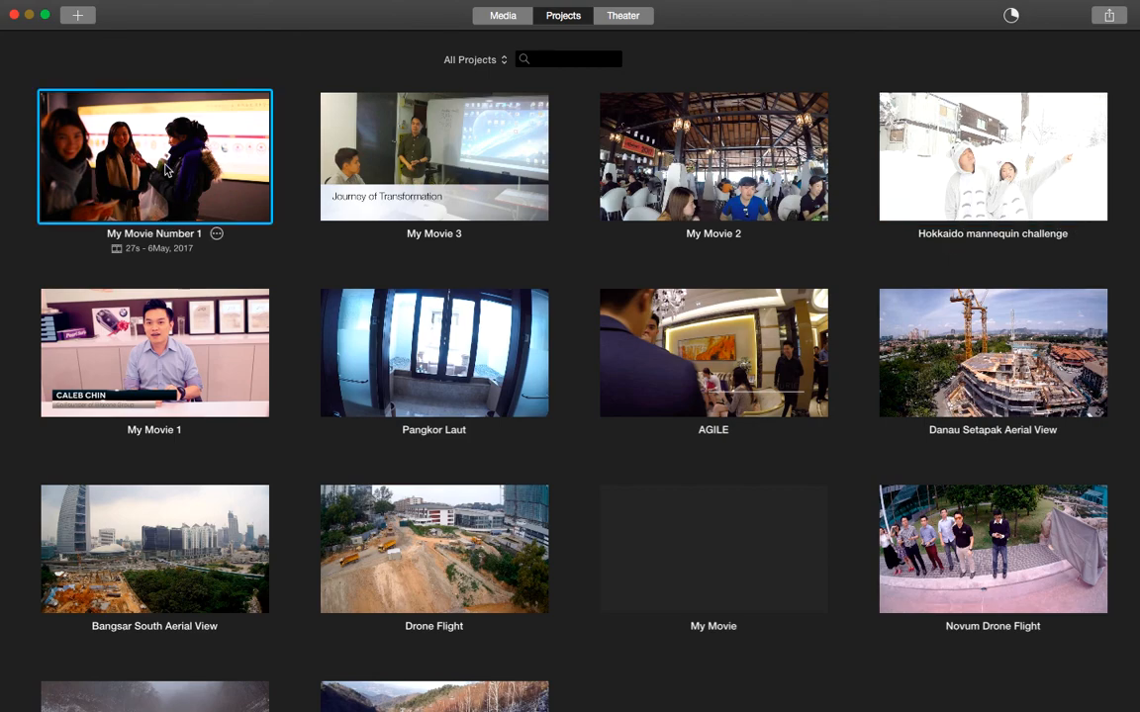
Open the My Movie Number 1 project and check the progress of its video export
{"action": "double_click", "coordinate": [166, 170]}
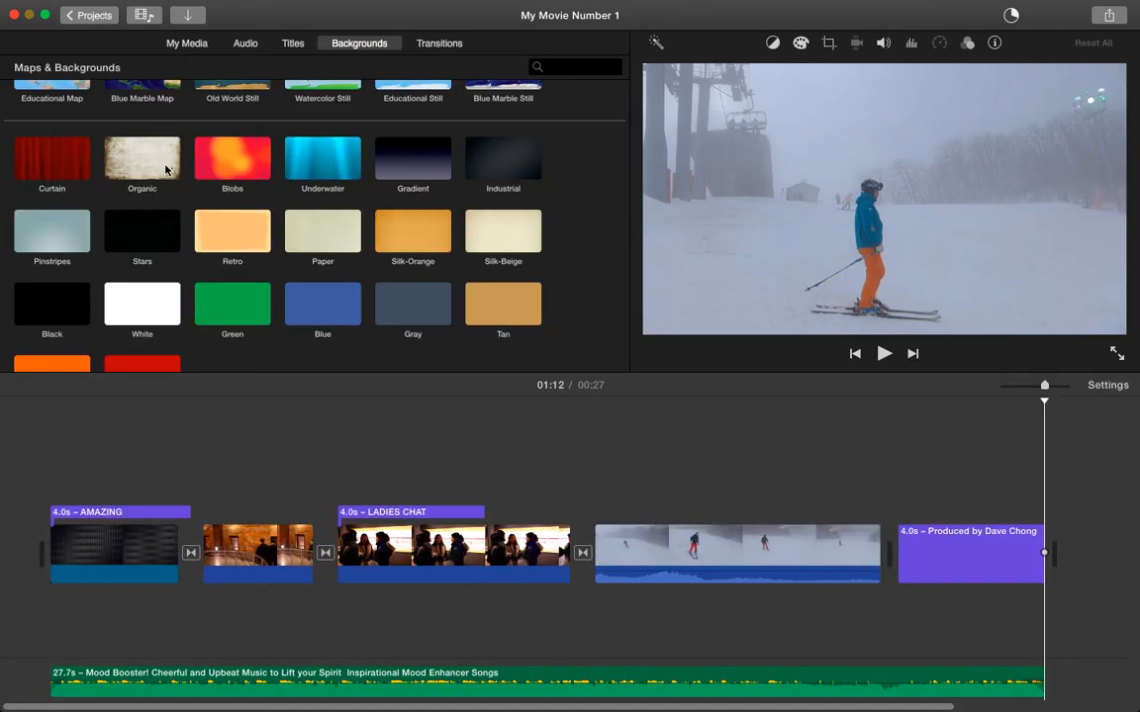
{"action": "left_click", "coordinate": [1014, 16]}
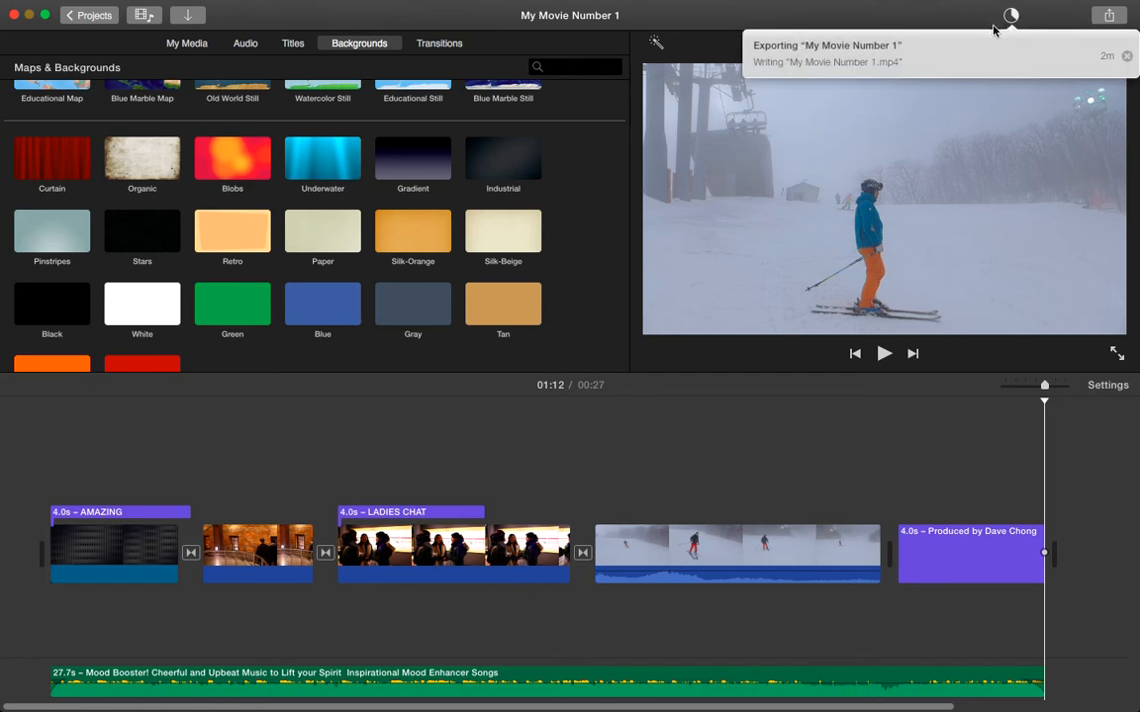
{"action": "left_click", "coordinate": [1046, 15]}
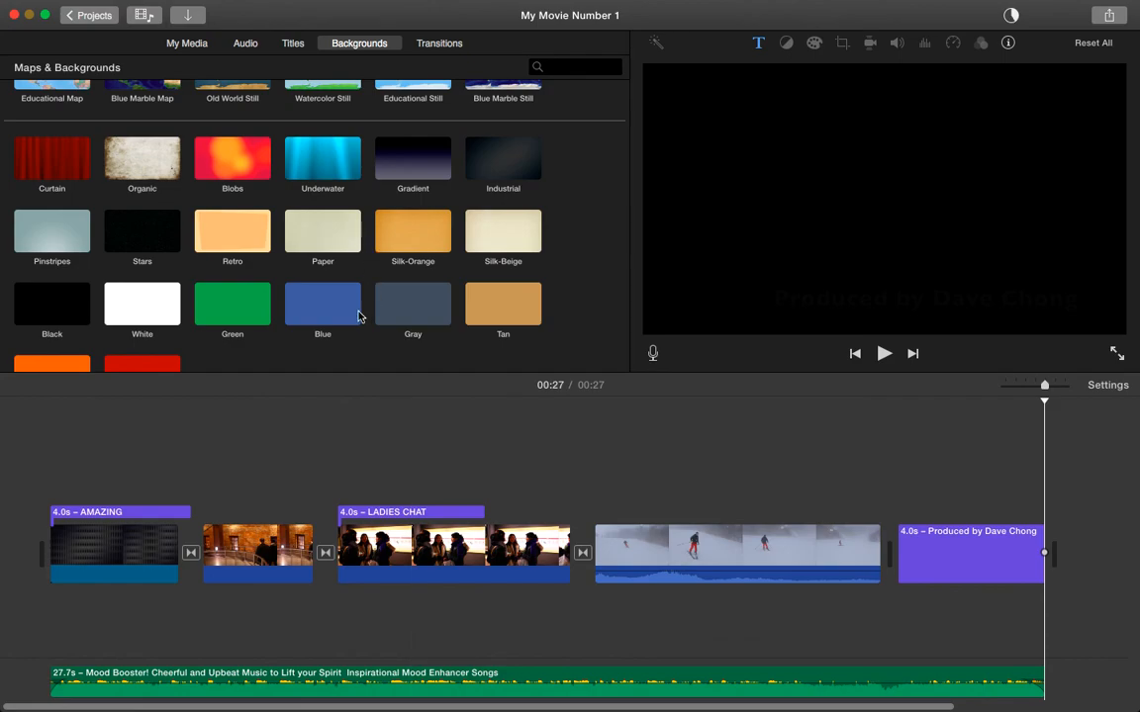
{"action": "scroll", "coordinate": [358, 315], "scroll_direction": "up", "scroll_amount": 5}
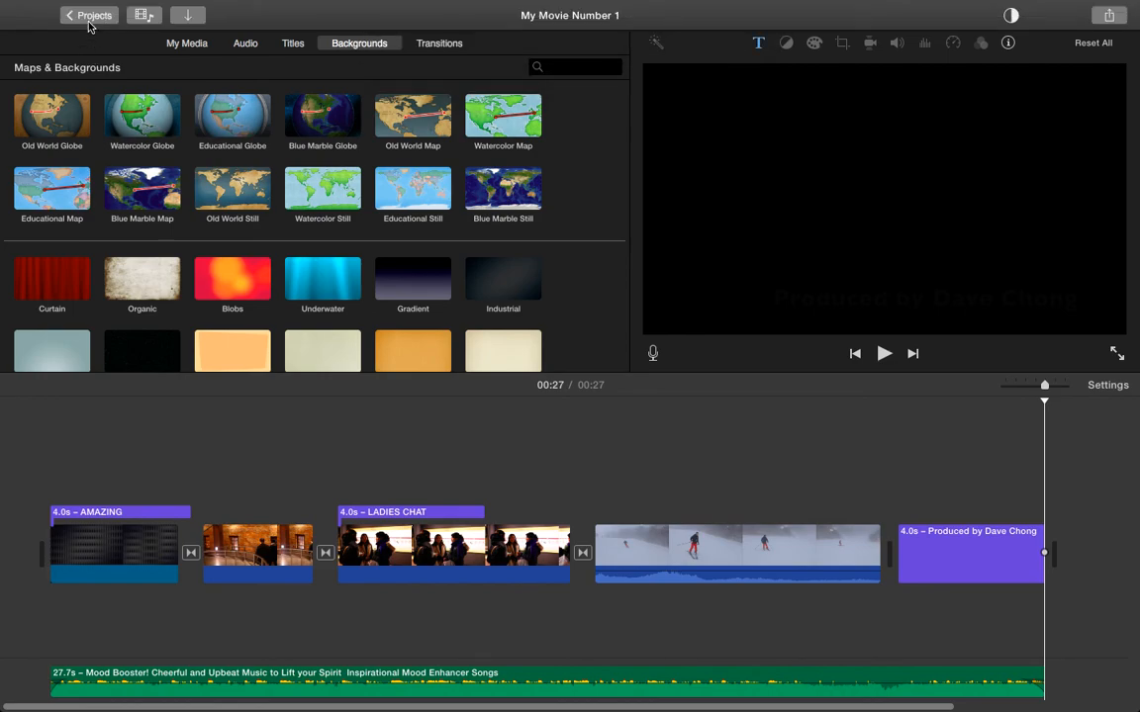
Return to the project list, view the Movie and Trailer options for a new project, and reopen My Movie Number 1
{"action": "left_click", "coordinate": [88, 22]}
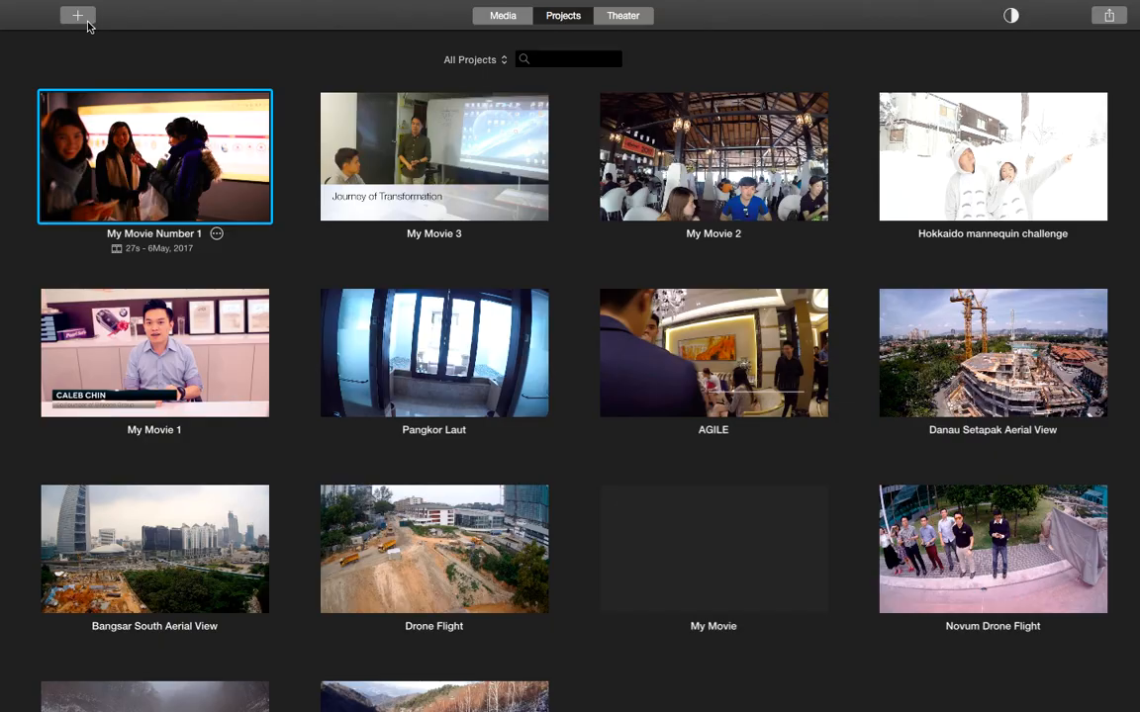
{"action": "left_click", "coordinate": [85, 22]}
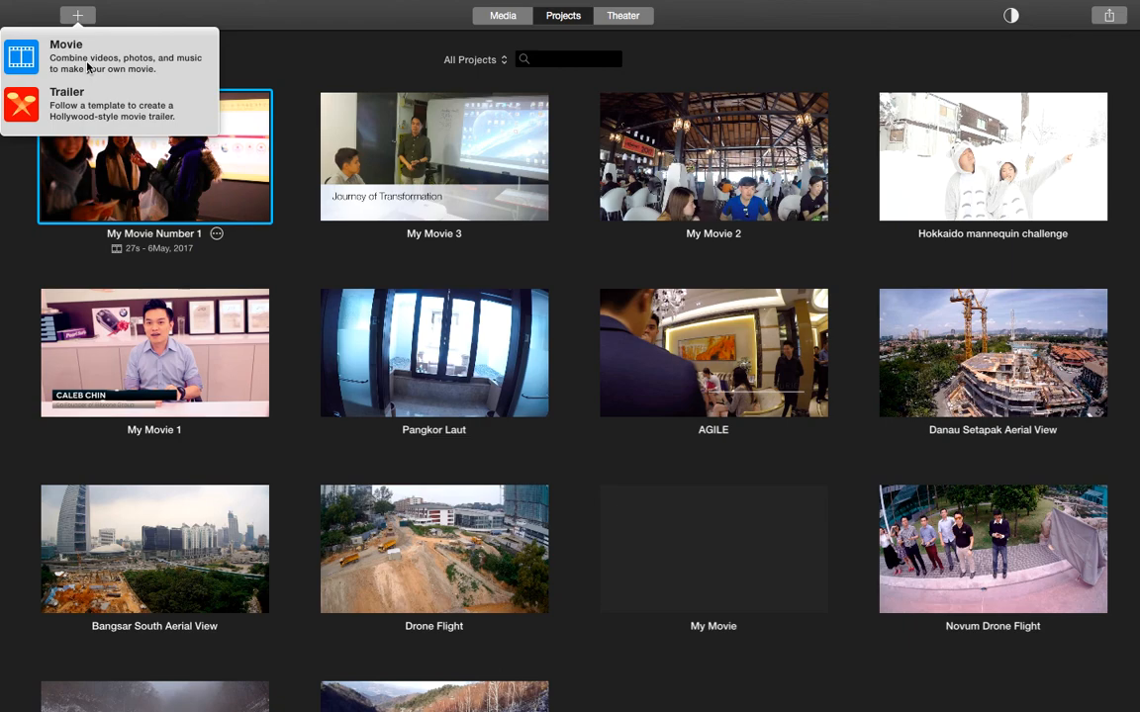
{"action": "left_click", "coordinate": [267, 58]}
{"action": "double_click", "coordinate": [210, 145]}
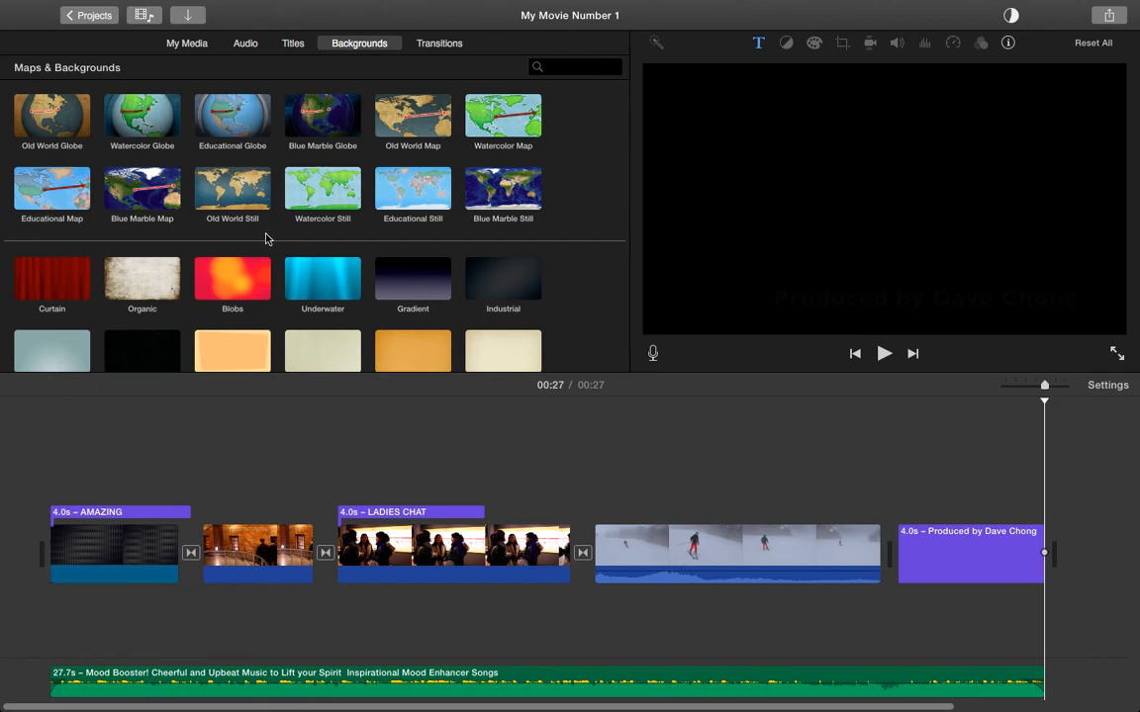
Look through the project's titles, backgrounds and transitions, and return to the imported media
{"action": "left_click", "coordinate": [190, 46]}
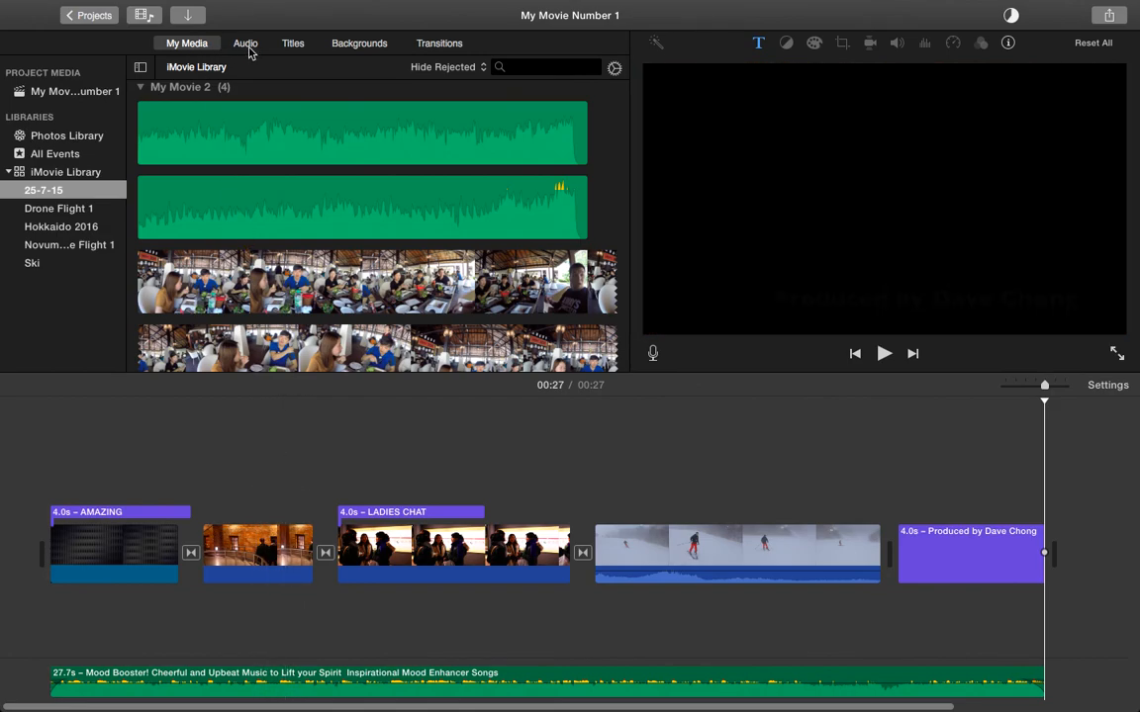
{"action": "left_click", "coordinate": [293, 44]}
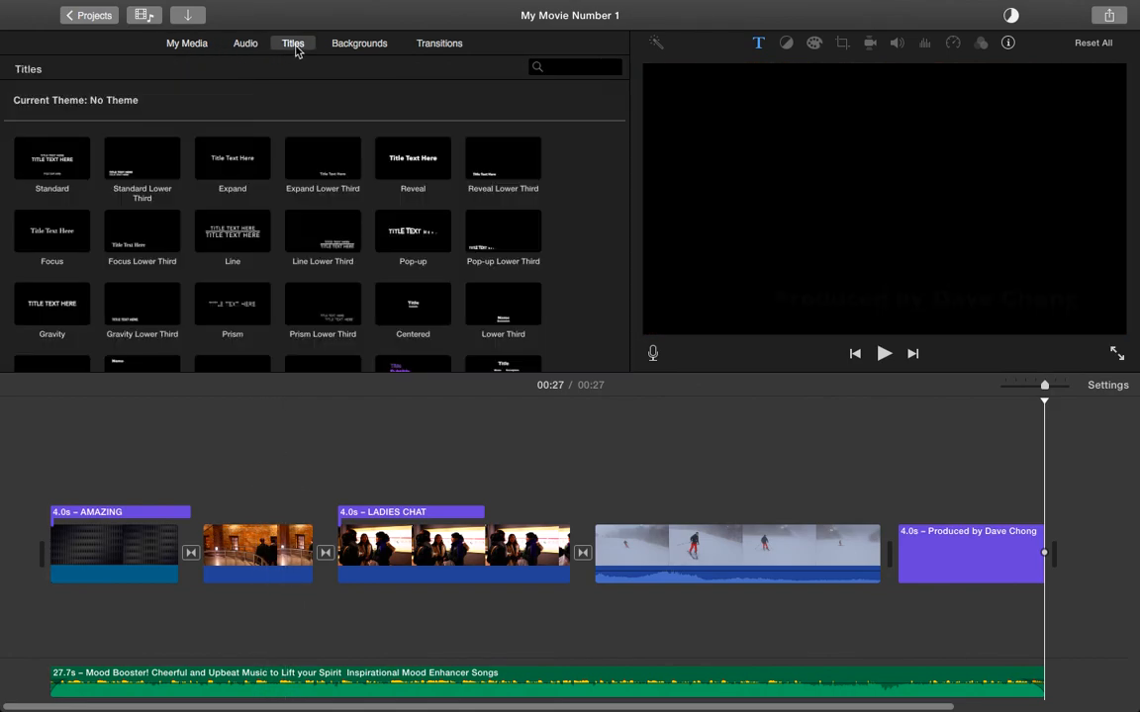
{"action": "left_click", "coordinate": [362, 45]}
{"action": "left_click", "coordinate": [445, 43]}
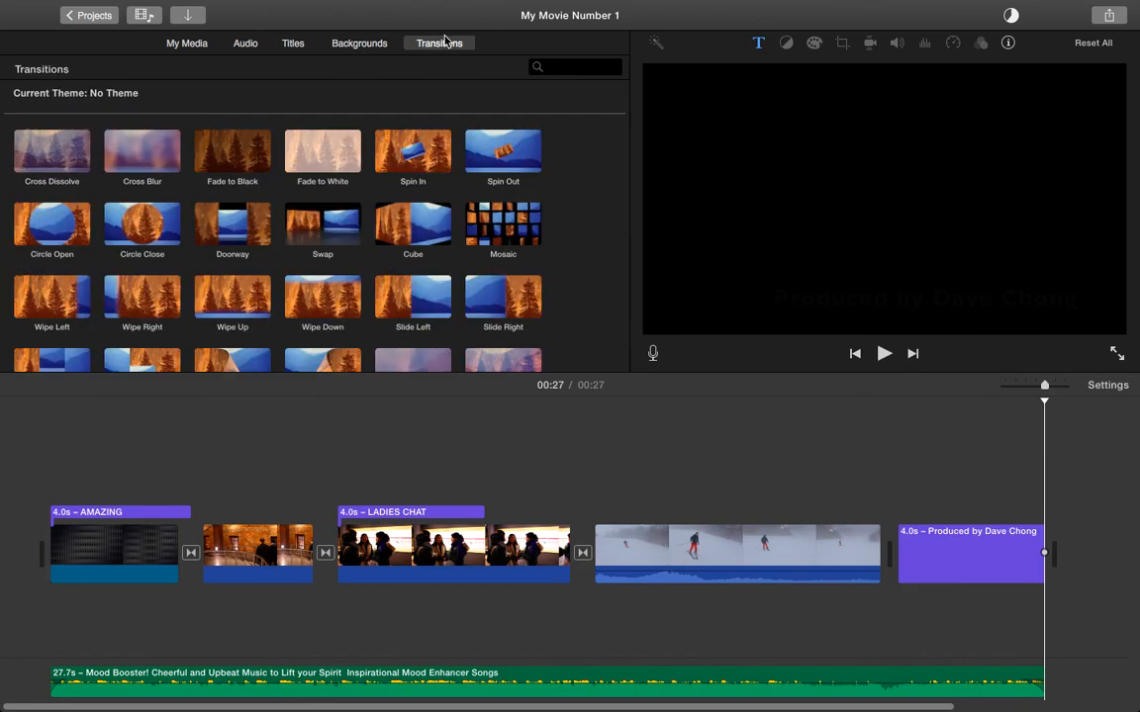
{"action": "left_click", "coordinate": [186, 44]}
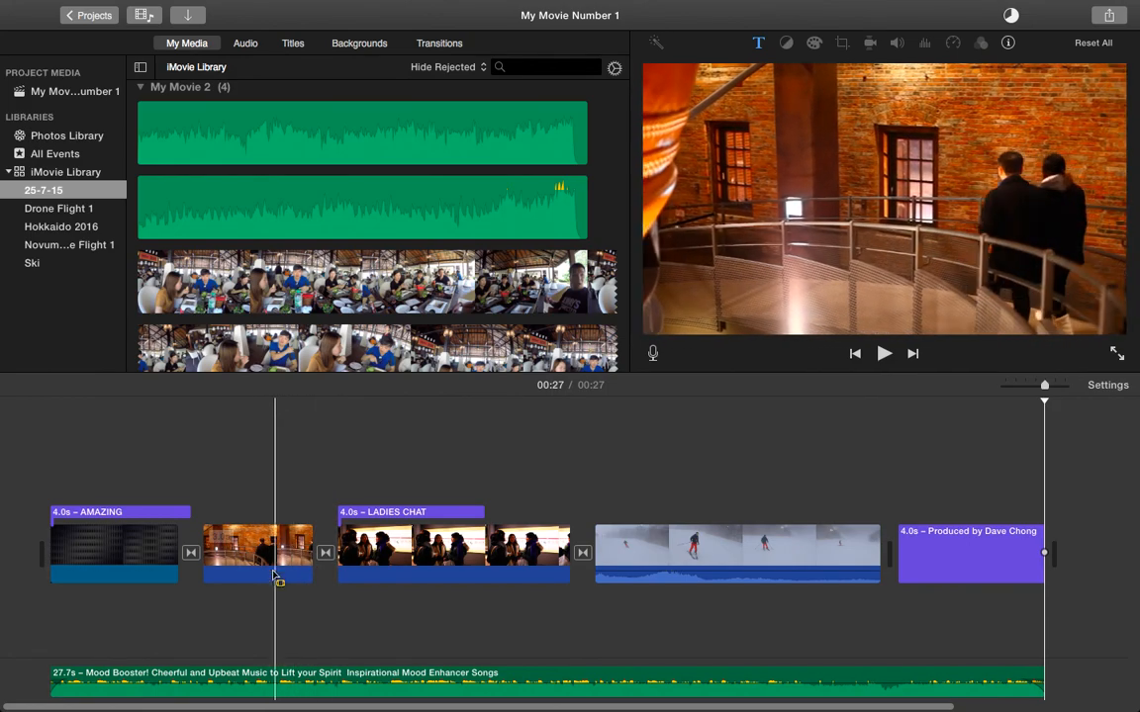
Set the speed of the brick-building clip after the opening title to Fast at 2x and play the movie
{"action": "left_click", "coordinate": [272, 567]}
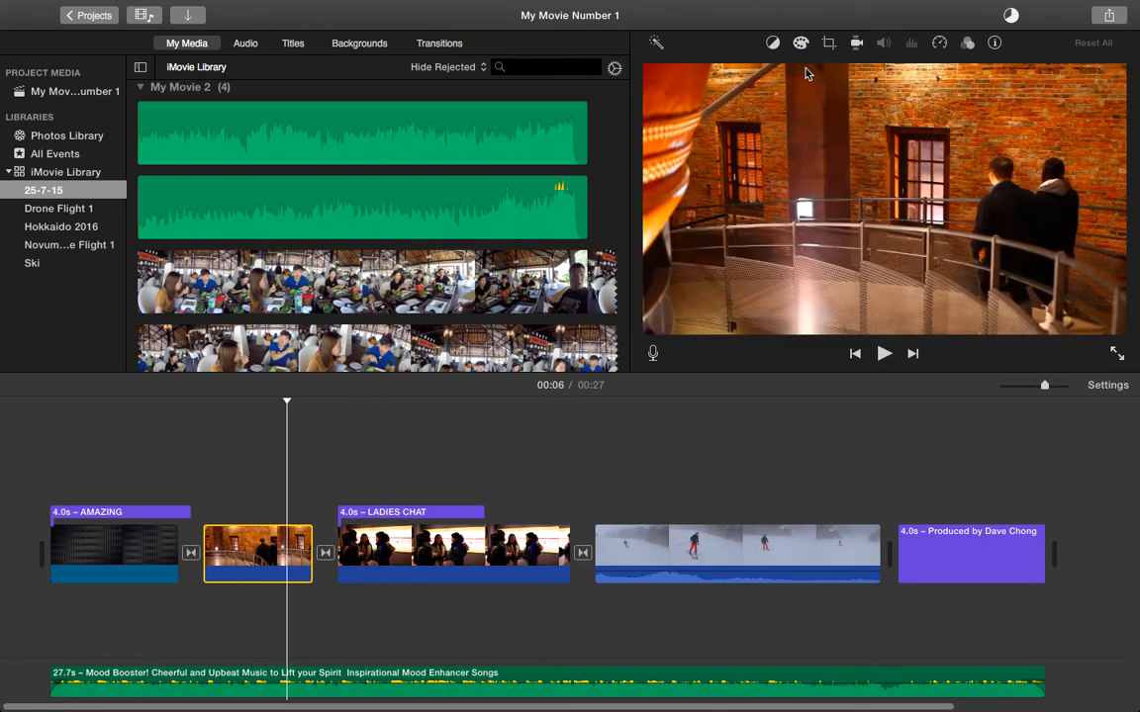
{"action": "left_click", "coordinate": [940, 45]}
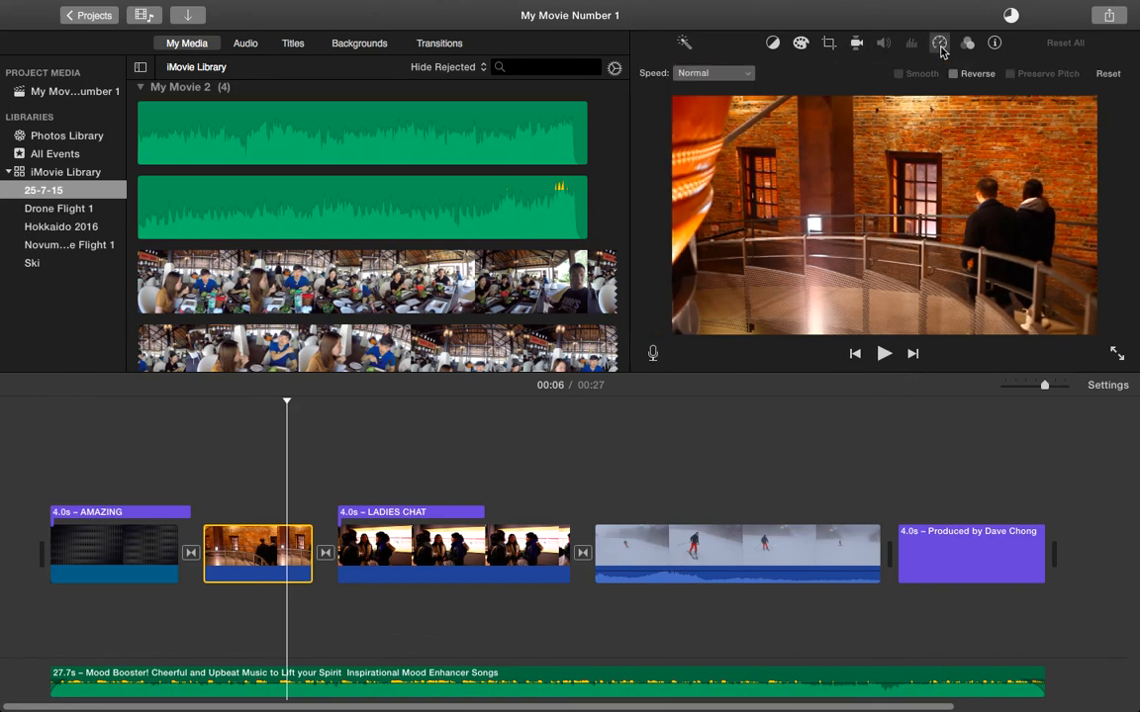
{"action": "left_click", "coordinate": [748, 76]}
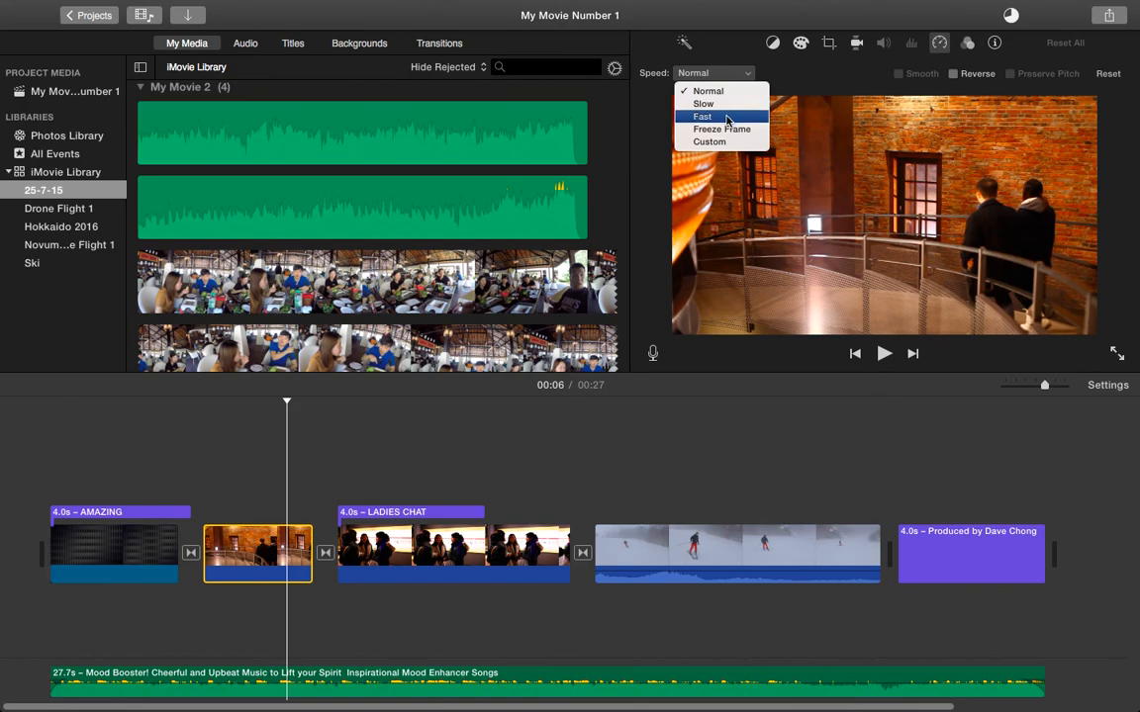
{"action": "left_click", "coordinate": [727, 120]}
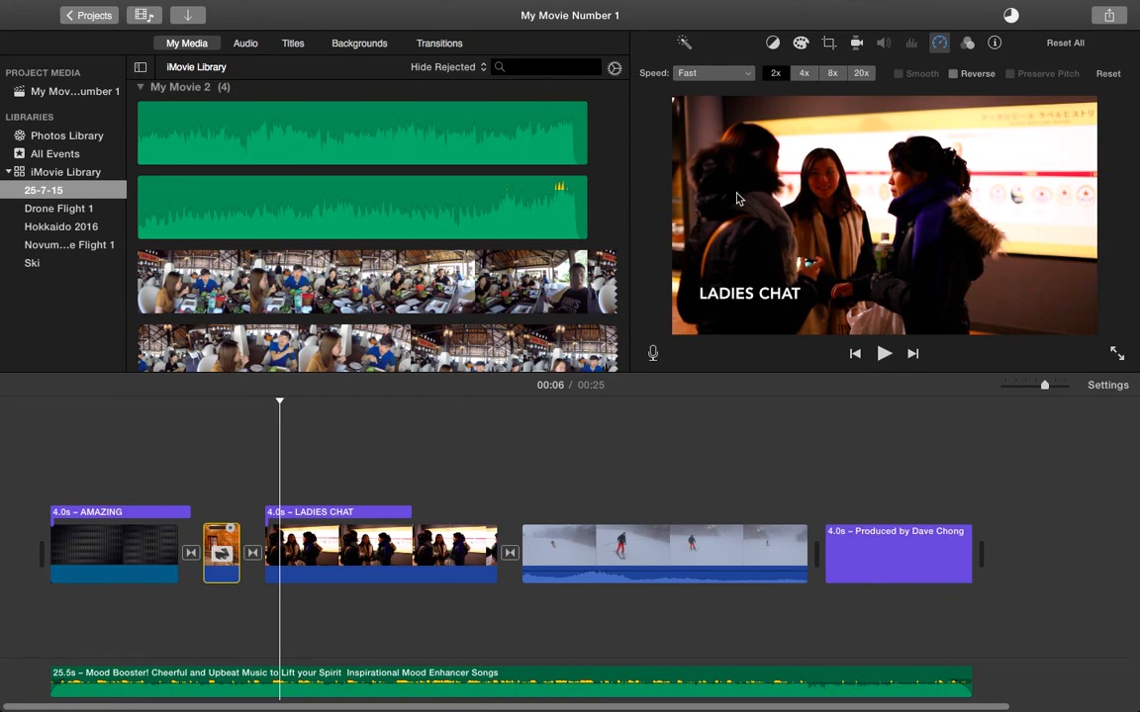
{"action": "left_click", "coordinate": [692, 73]}
{"action": "left_click", "coordinate": [694, 90]}
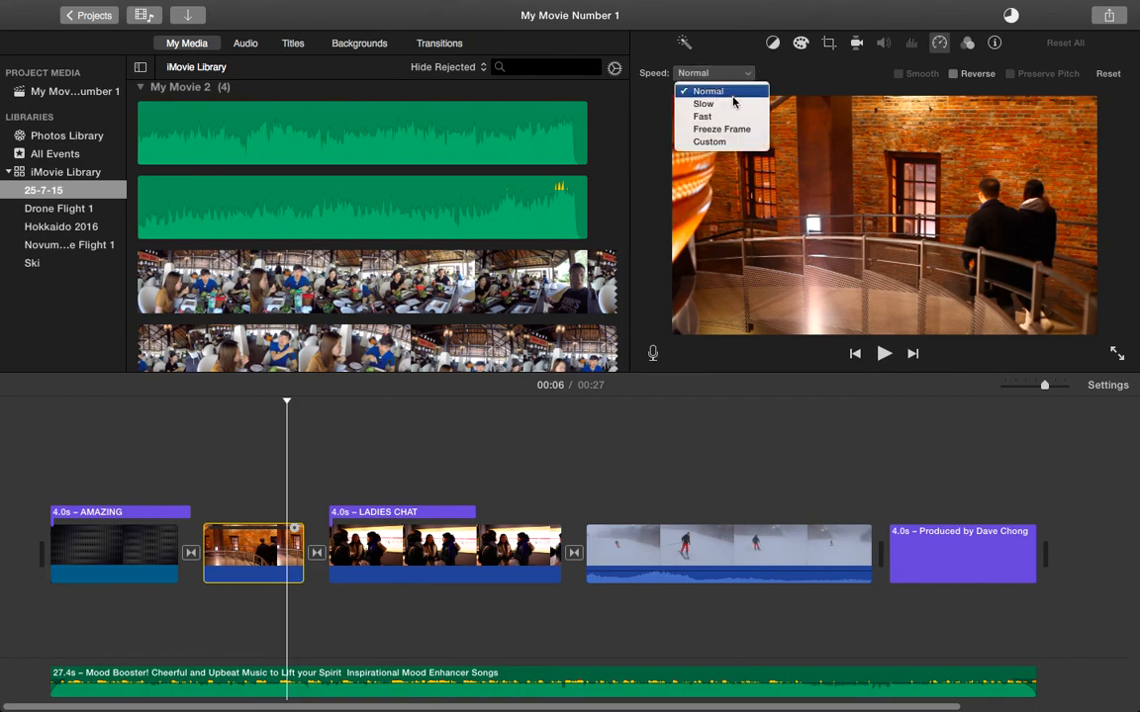
{"action": "left_click", "coordinate": [721, 117]}
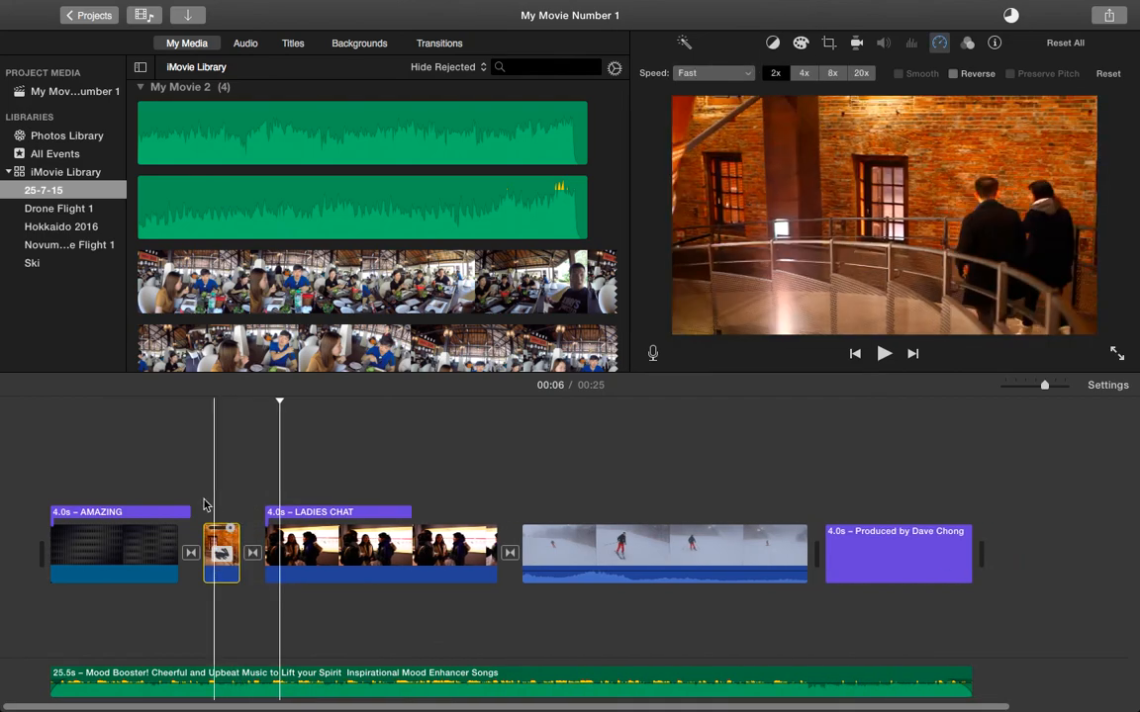
{"action": "left_click", "coordinate": [883, 354]}
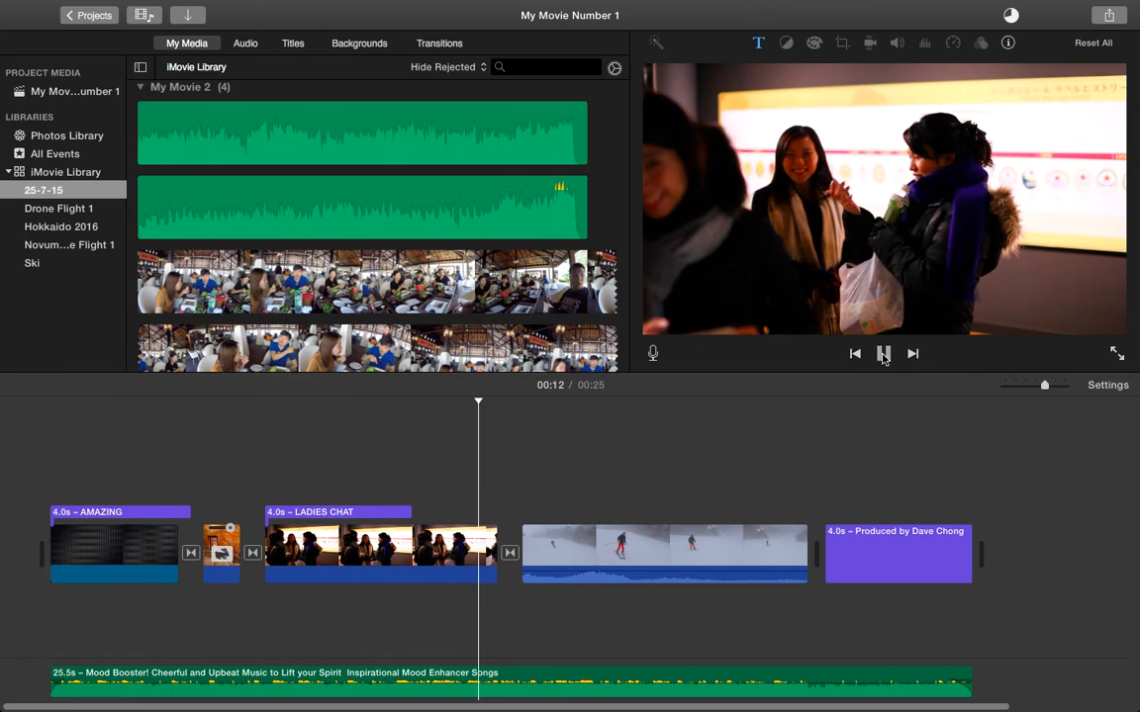
{"action": "left_click", "coordinate": [883, 356]}
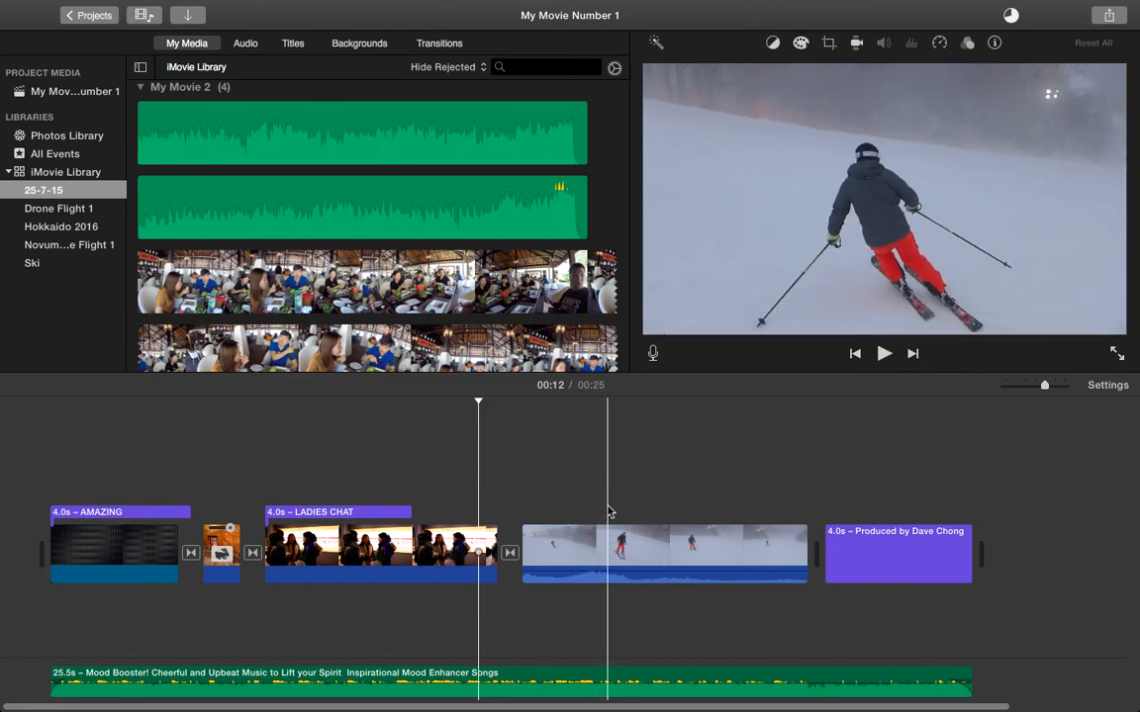
Set the speed of the skiing clip to Slow at 50% and play it from near its start
{"action": "left_click", "coordinate": [657, 544]}
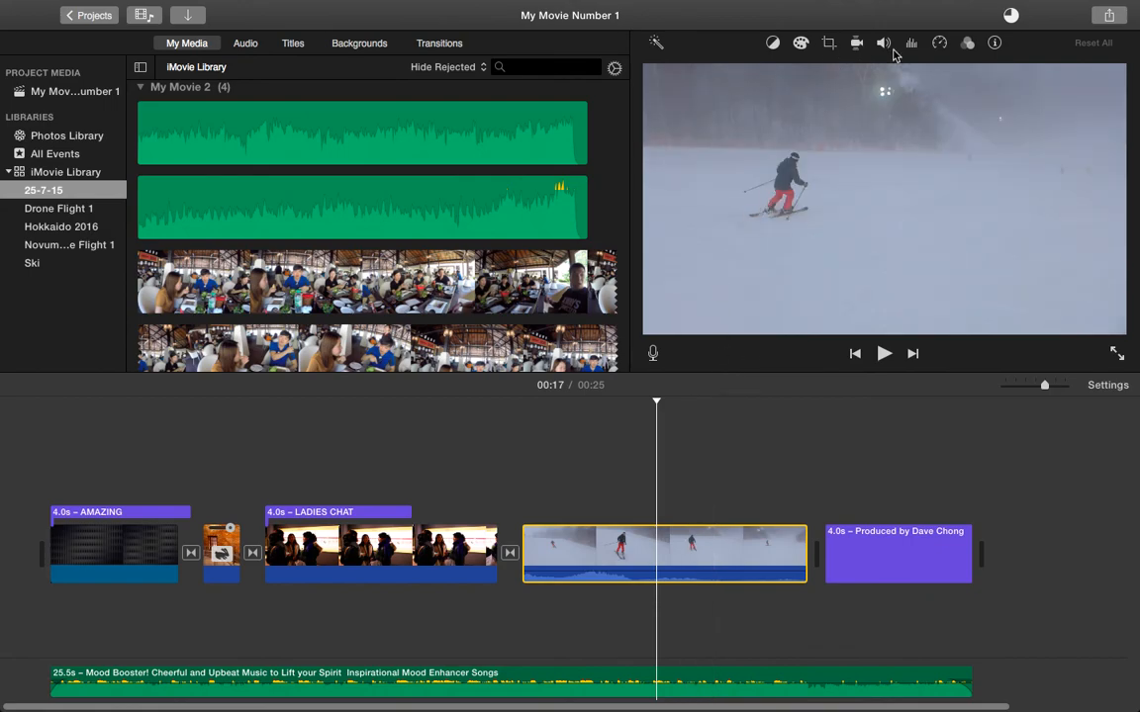
{"action": "left_click", "coordinate": [940, 44]}
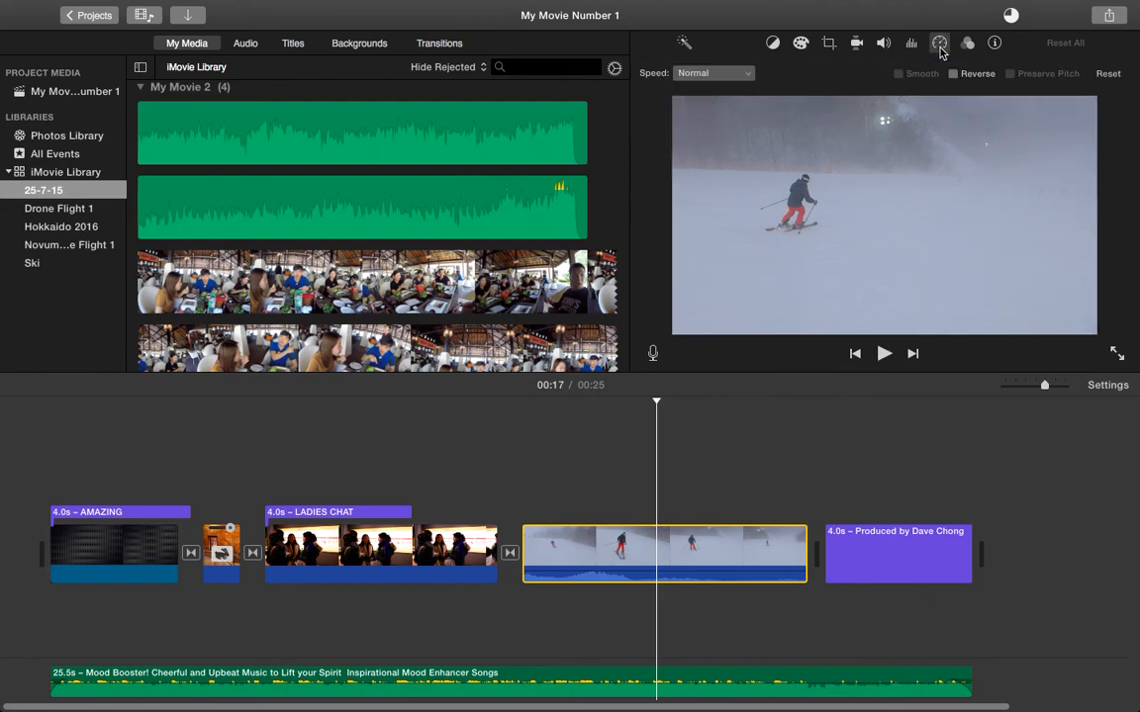
{"action": "left_click", "coordinate": [705, 73]}
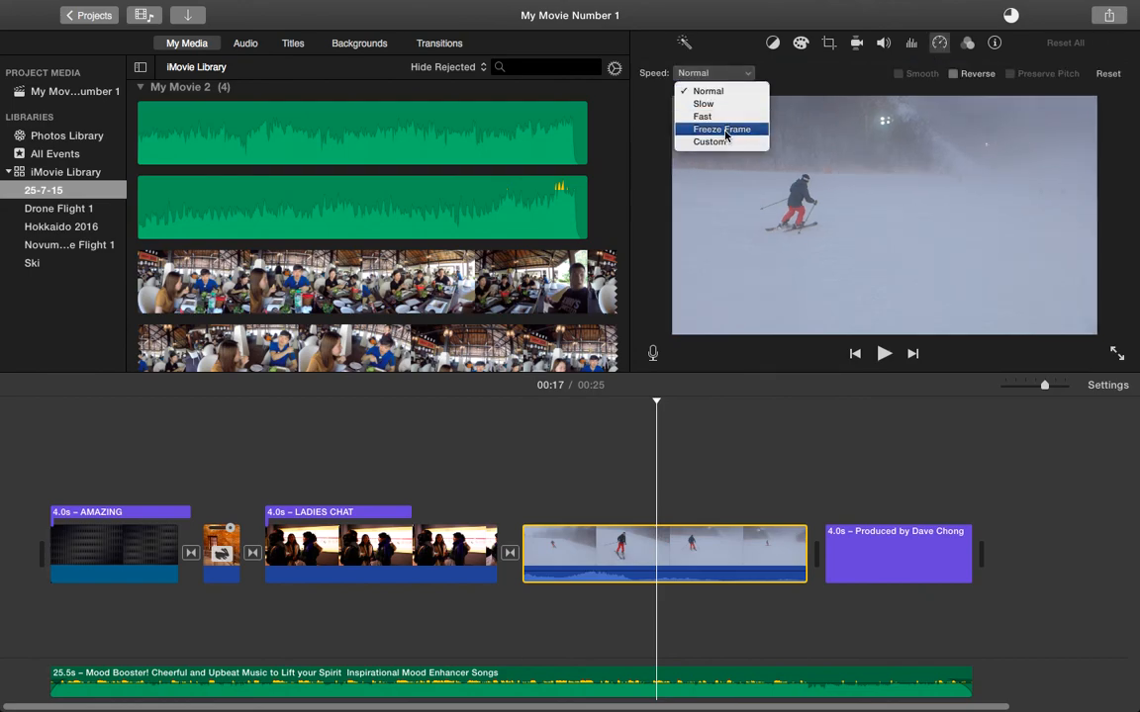
{"action": "left_click", "coordinate": [723, 104]}
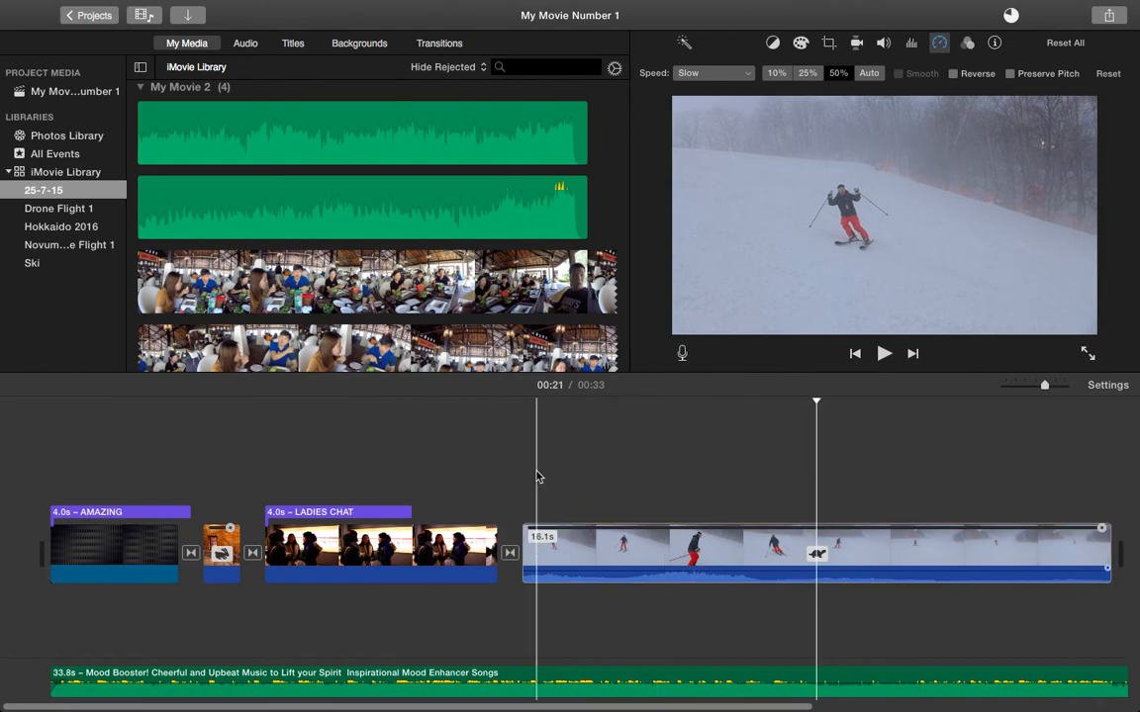
{"action": "left_click", "coordinate": [537, 477]}
{"action": "left_click", "coordinate": [884, 354]}
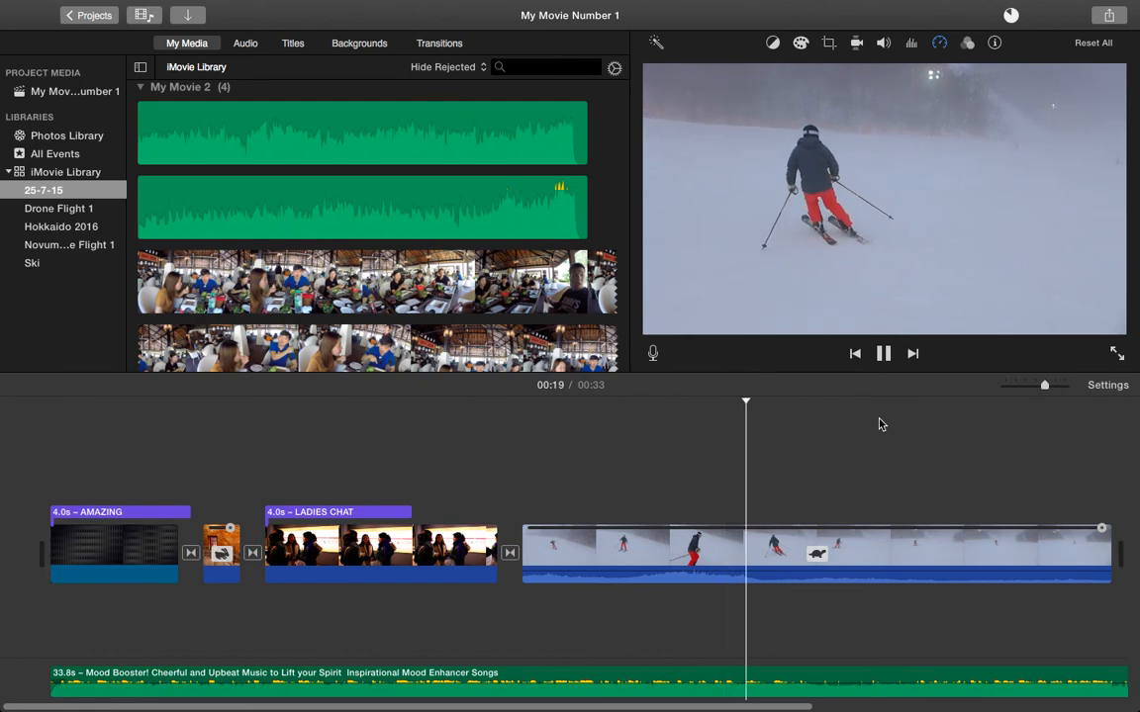
{"action": "left_click", "coordinate": [886, 355]}
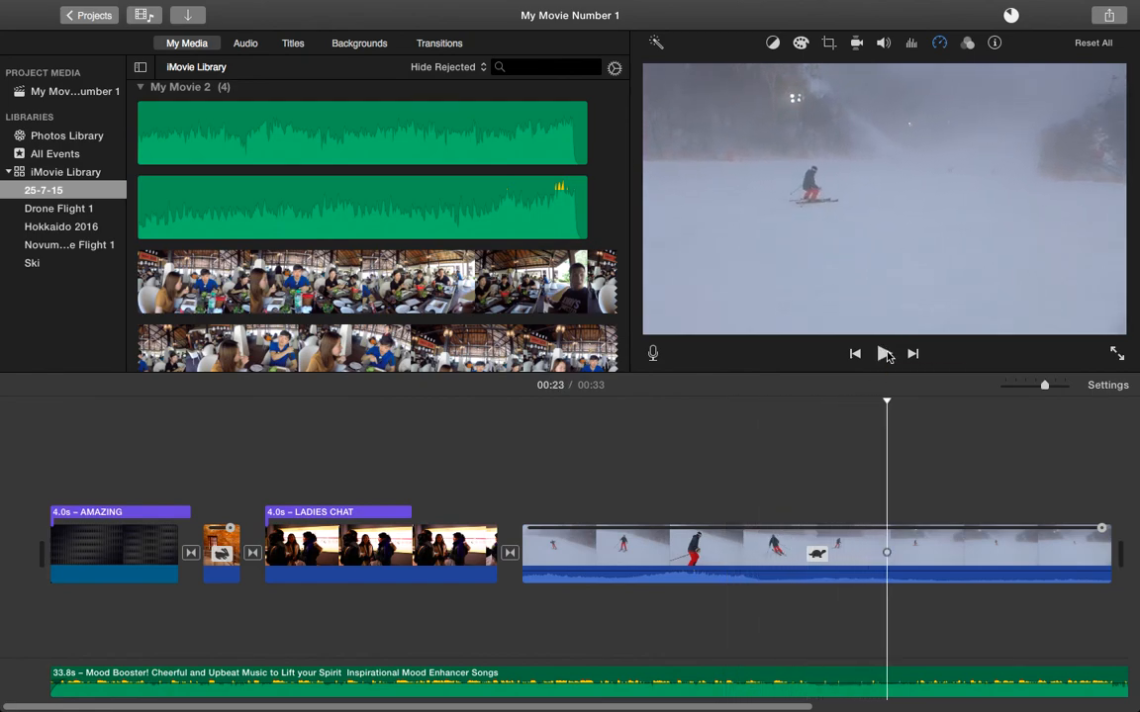
Split the slowed skiing clip at about 00:20 on the timeline, where the skier has passed the camera
{"action": "left_click", "coordinate": [788, 564]}
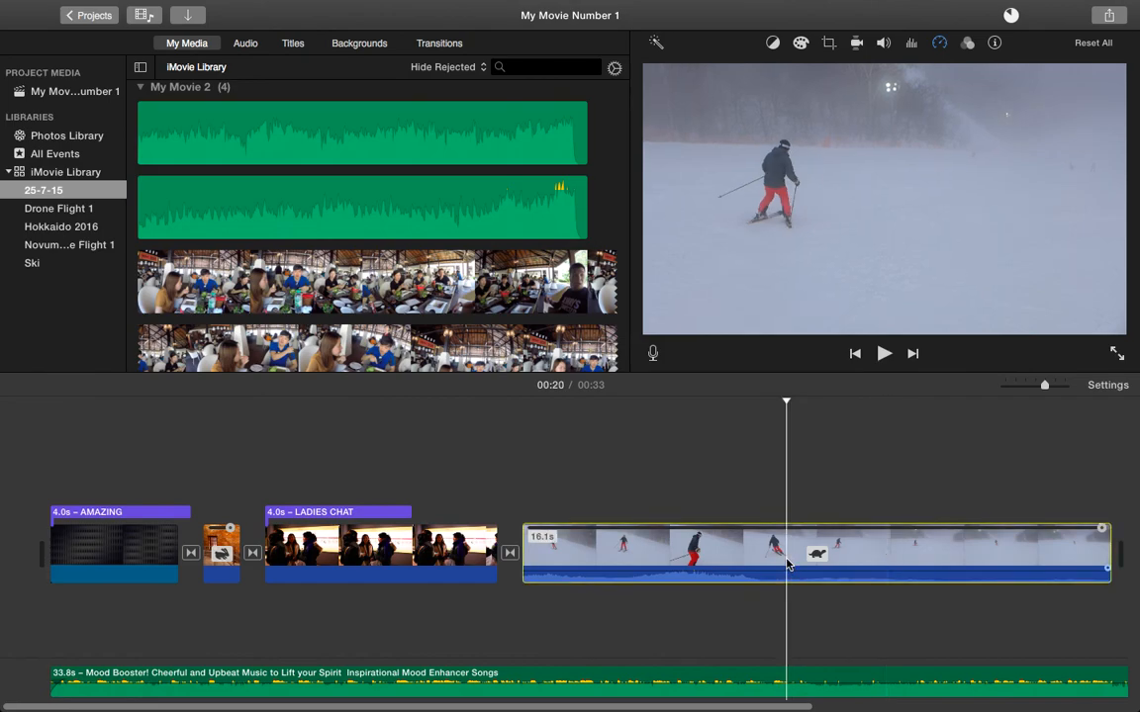
{"action": "right_click", "coordinate": [787, 564]}
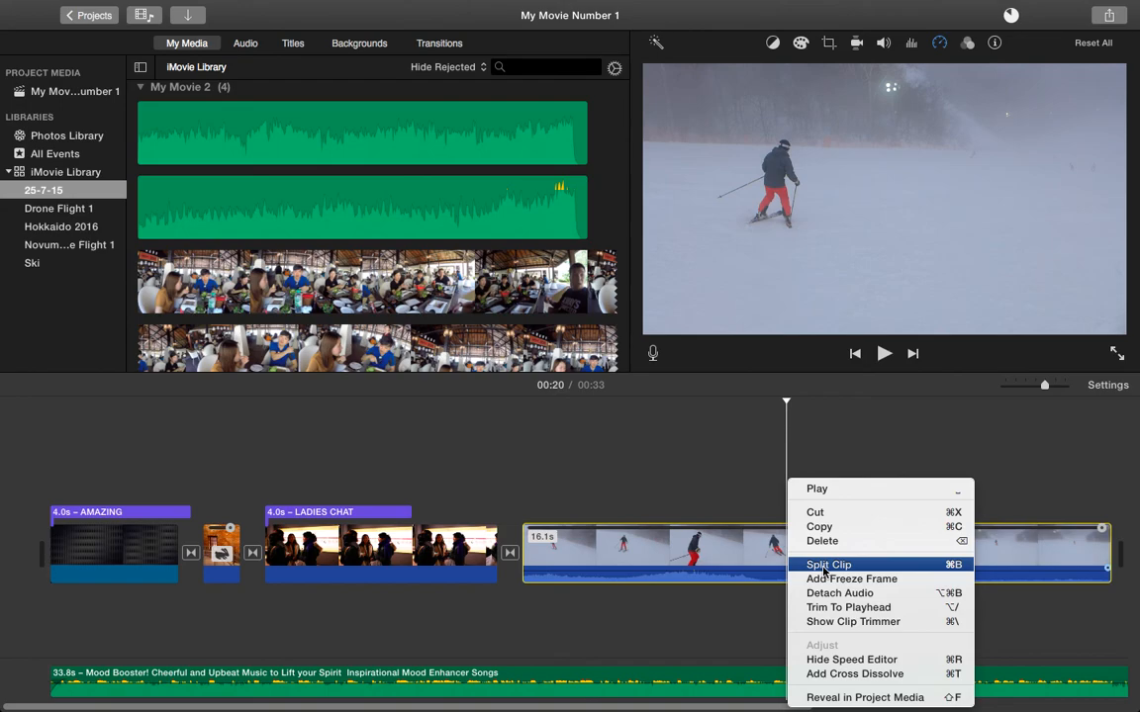
{"action": "left_click", "coordinate": [828, 565]}
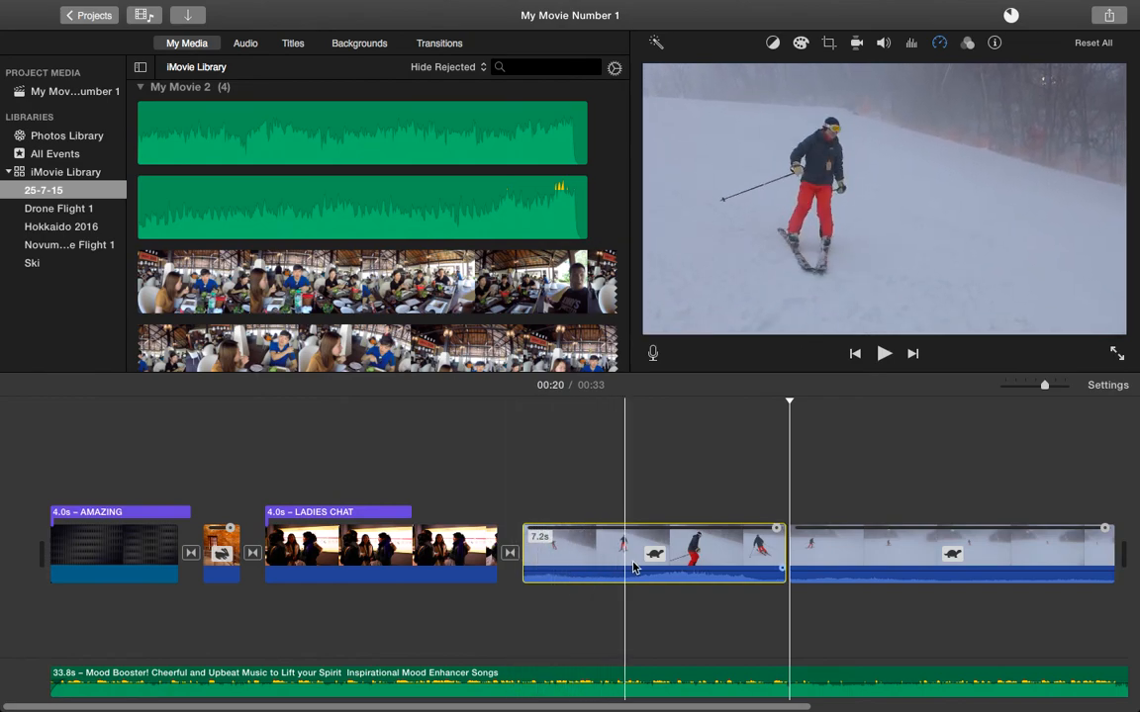
Set the second part of the split skiing clip to Normal speed and play the movie from about 00:18
{"action": "left_click", "coordinate": [813, 561]}
{"action": "left_click", "coordinate": [814, 561]}
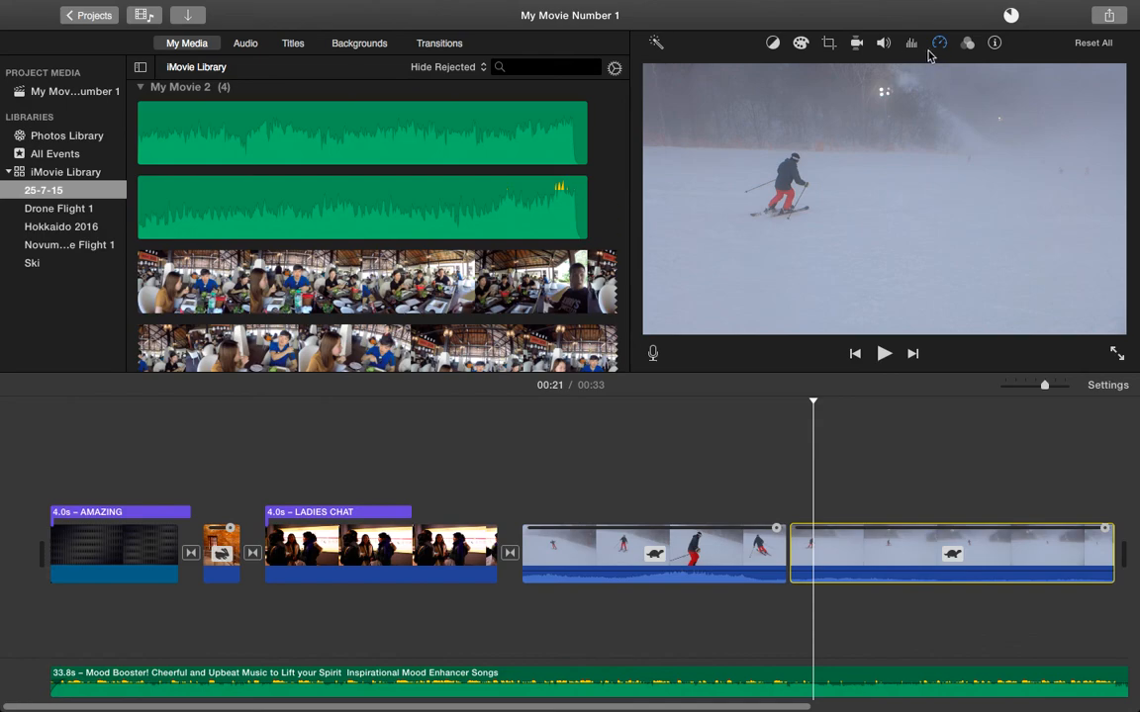
{"action": "left_click", "coordinate": [940, 45]}
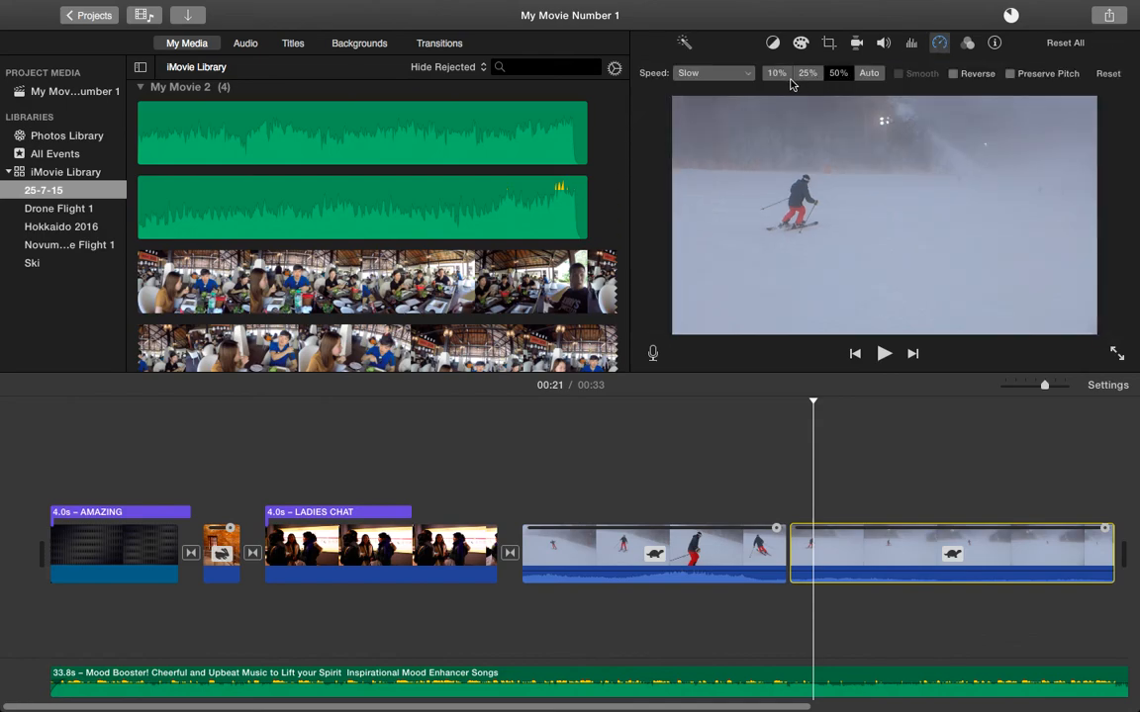
{"action": "left_click", "coordinate": [748, 74]}
{"action": "left_click", "coordinate": [706, 92]}
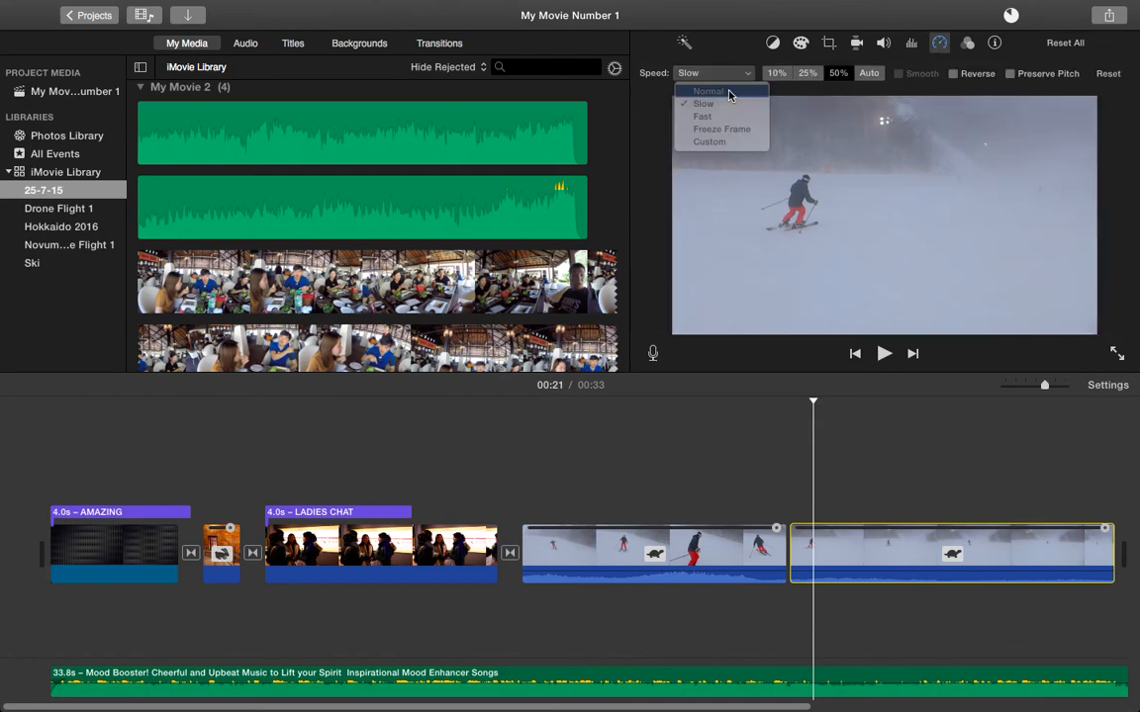
{"action": "left_click", "coordinate": [687, 463]}
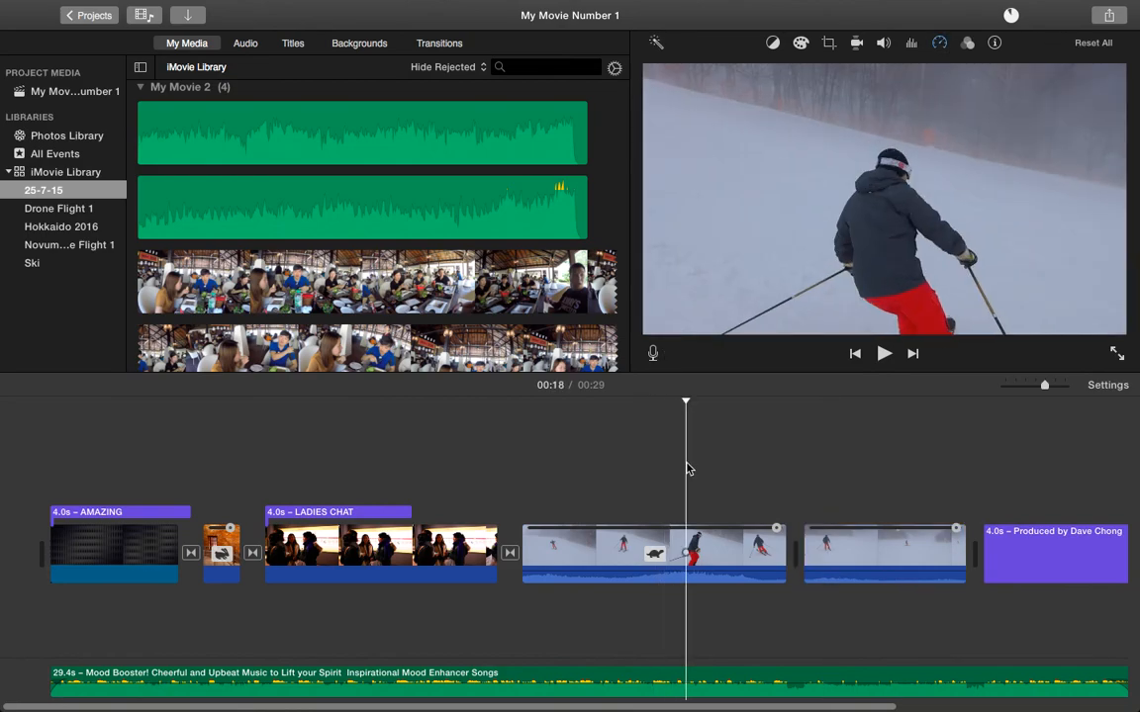
{"action": "left_click", "coordinate": [885, 358]}
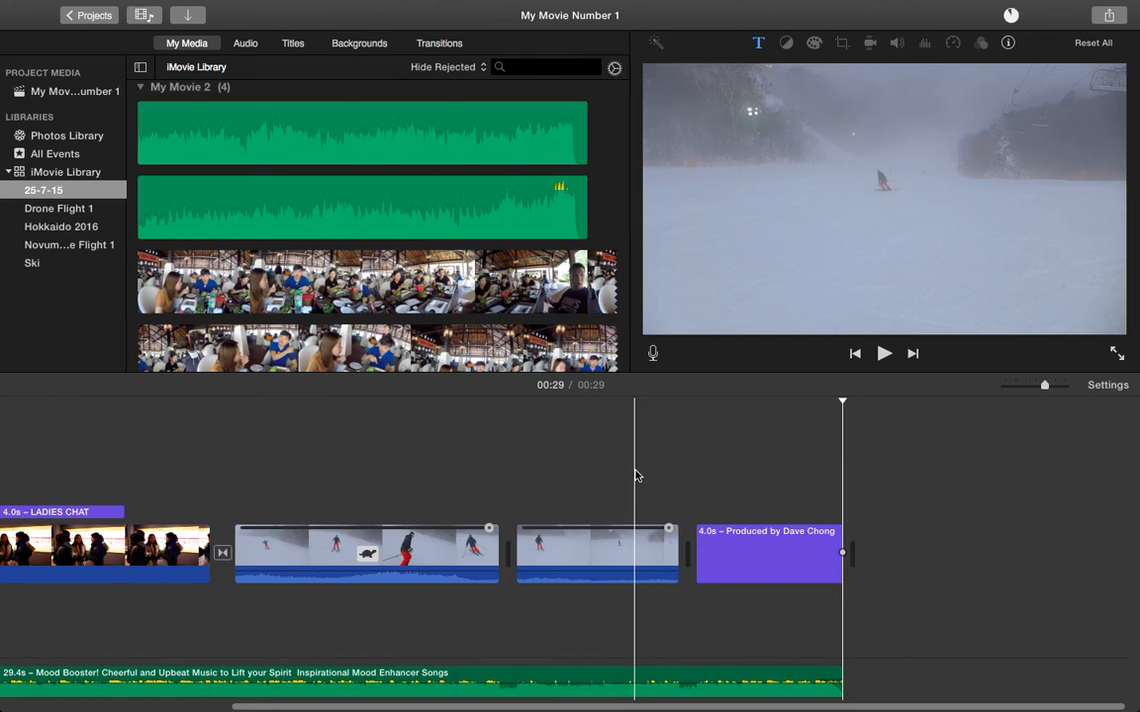
Go back to the start of the timeline and dismiss the export notification
{"action": "scroll", "coordinate": [549, 475], "scroll_direction": "left", "scroll_amount": 5}
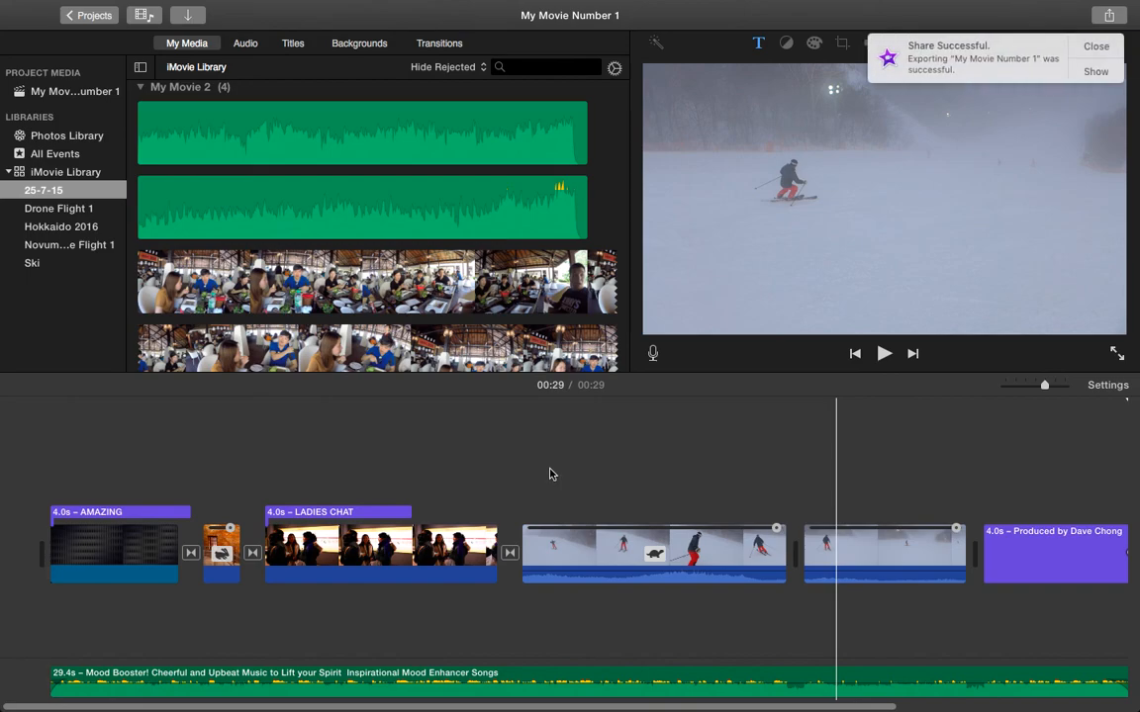
{"action": "left_click", "coordinate": [749, 433]}
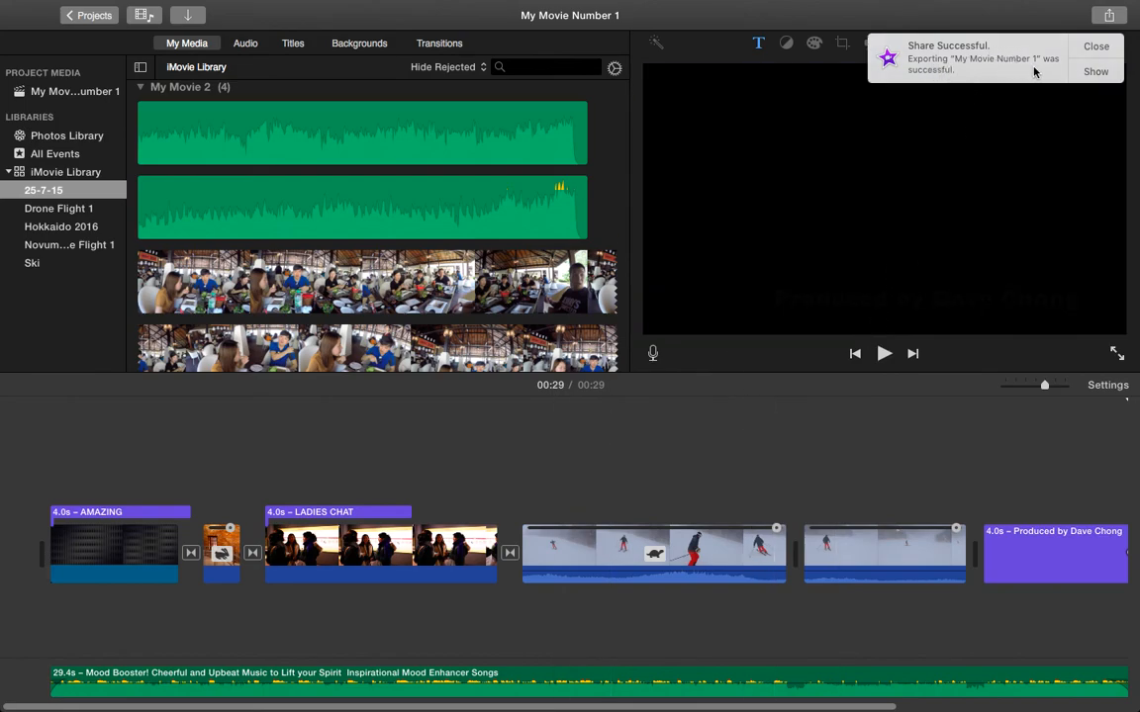
{"action": "left_click", "coordinate": [1095, 51]}
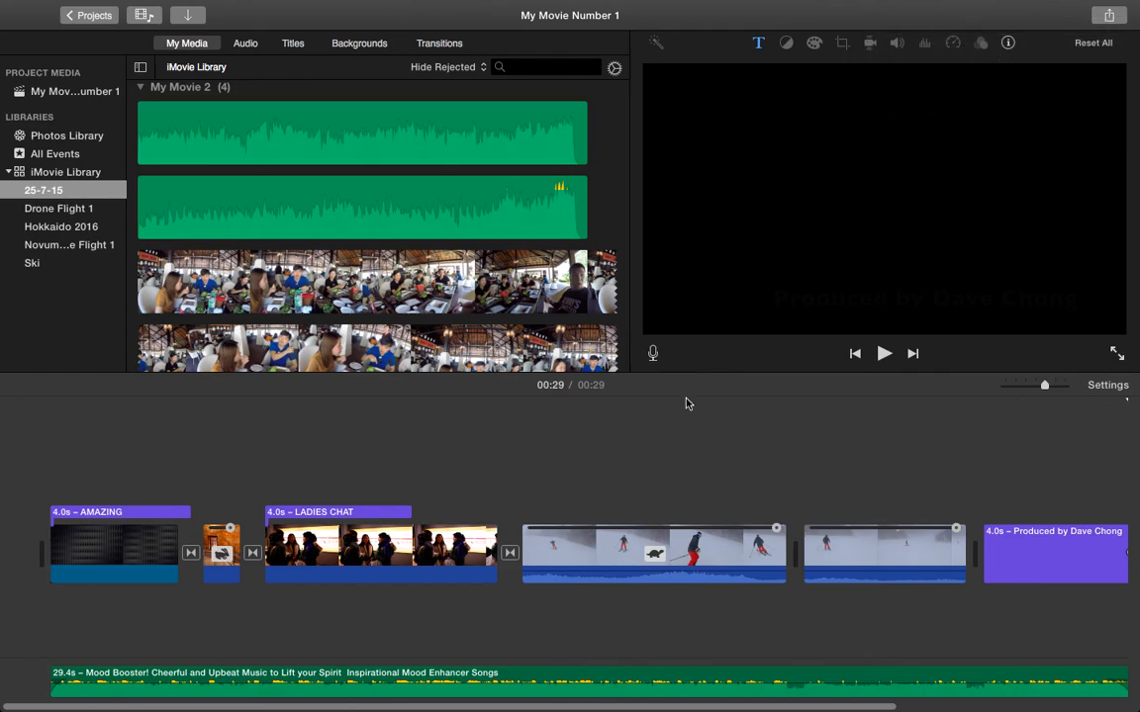
Switch to the desktop, move My Movie Number 1.mp4 to the middle of it, and open the file in QuickTime Player
{"action": "key", "text": "ctrl+Up"}
{"action": "left_click", "coordinate": [376, 65]}
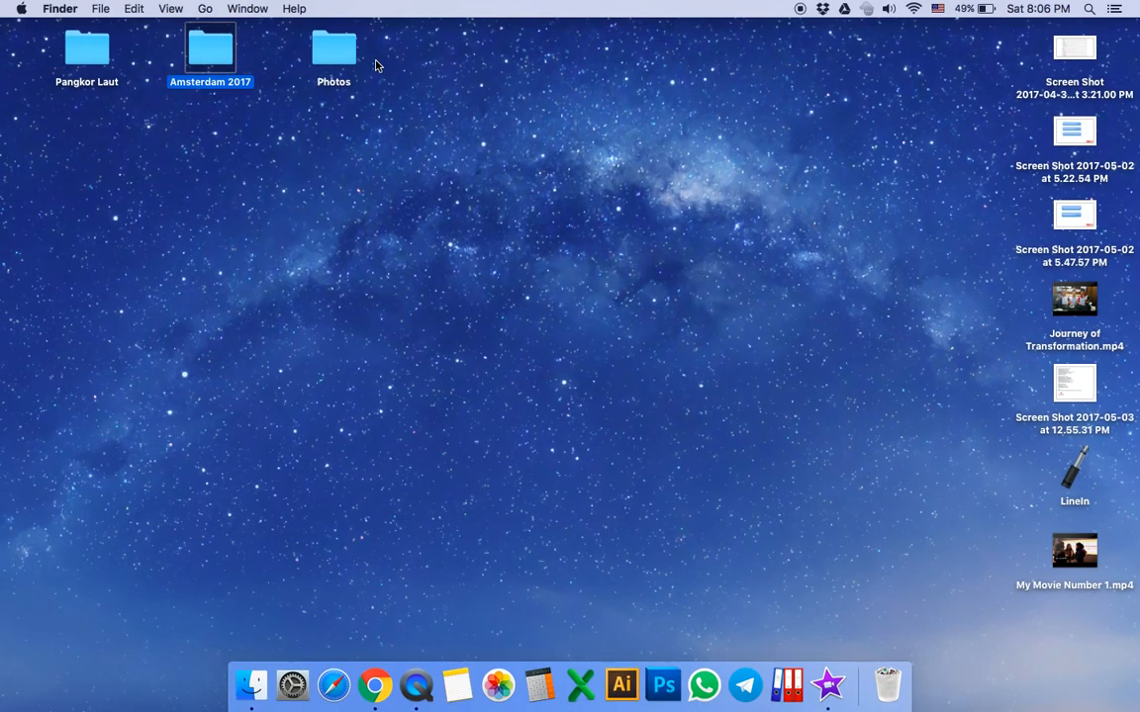
{"action": "left_click_drag", "start_coordinate": [1072, 557], "coordinate": [584, 381]}
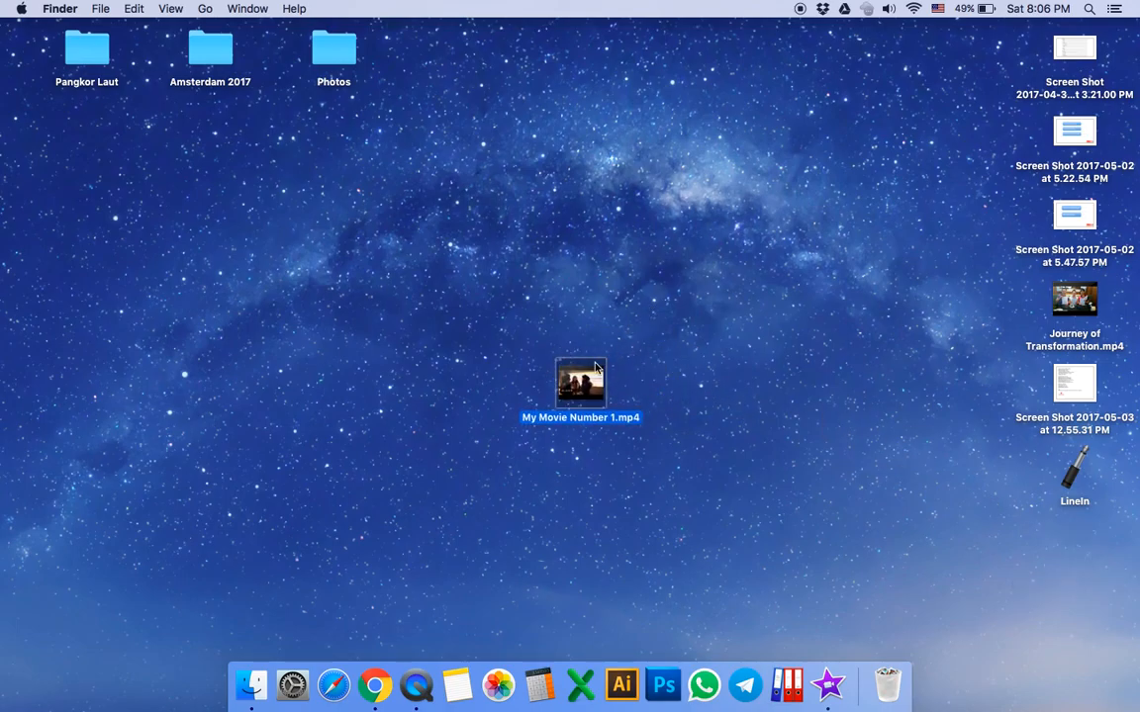
{"action": "double_click", "coordinate": [586, 381]}
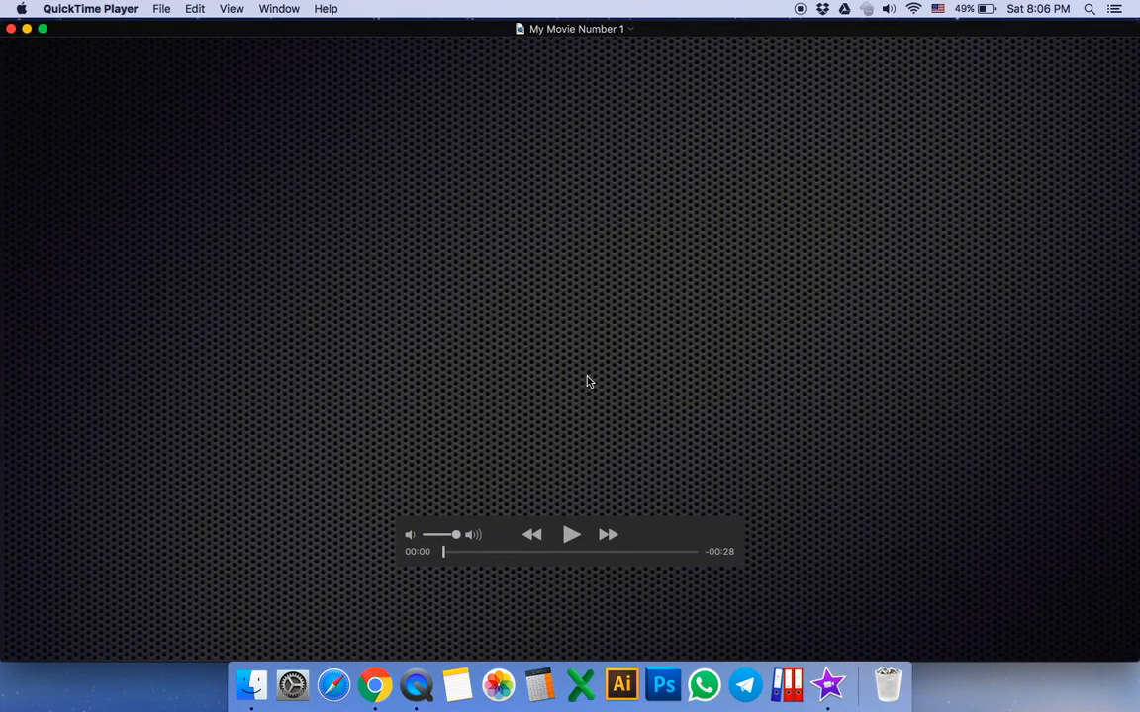